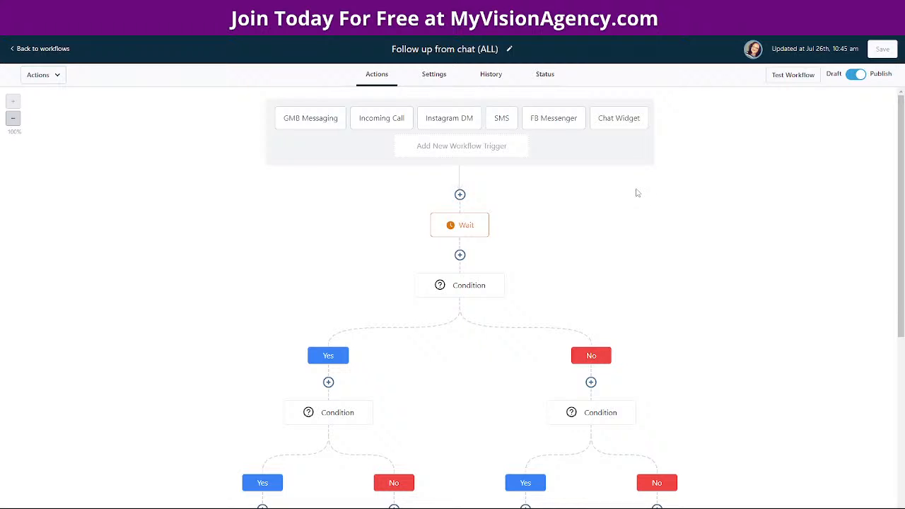
Step: Look over the branches and message actions of the "Follow up from chat (ALL)" workflow from triggers to end points
scroll(642, 246, "down", 5)
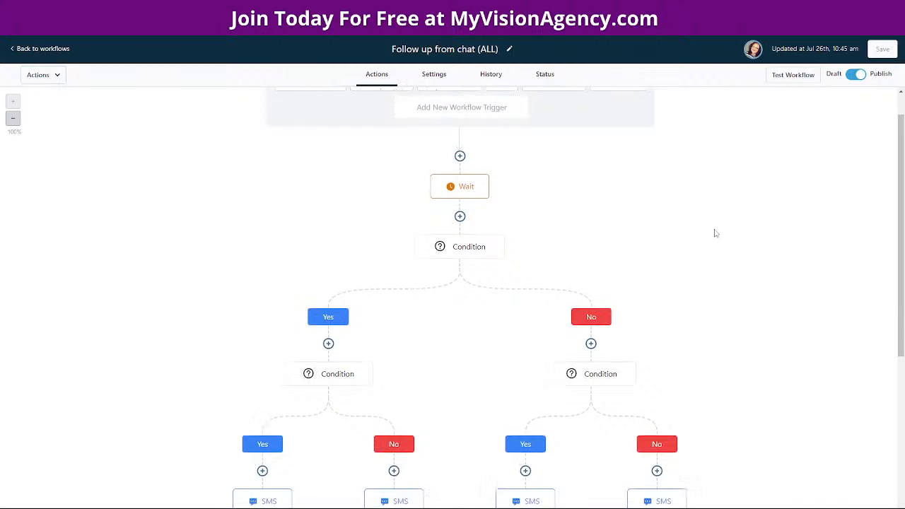
scroll(770, 233, "down", 2)
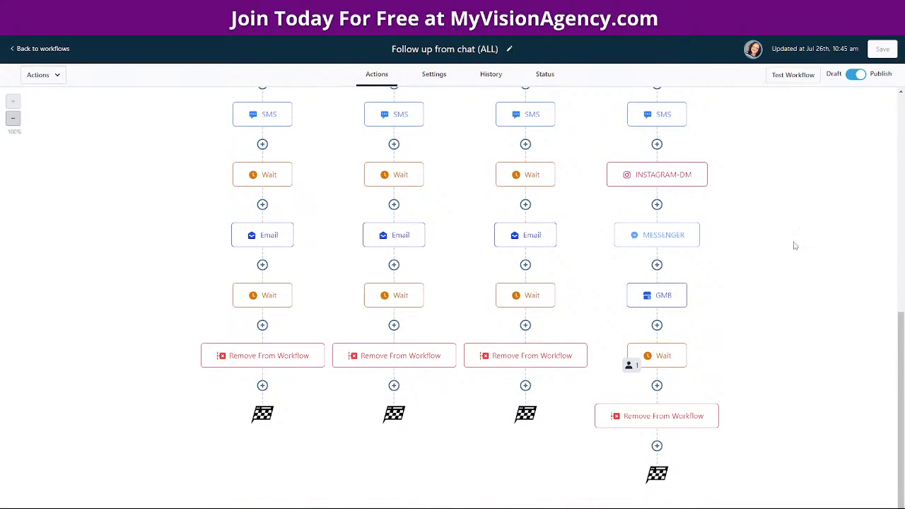
scroll(799, 249, "up", 4)
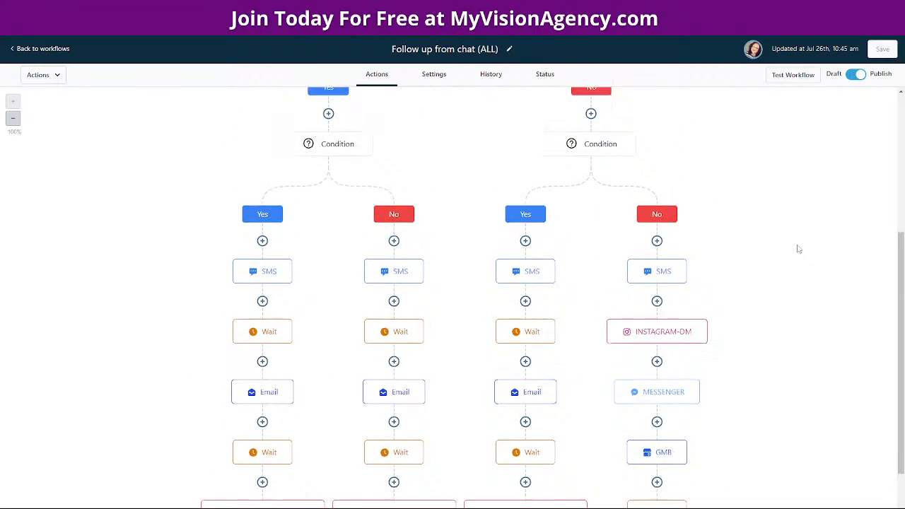
scroll(794, 250, "up", 3)
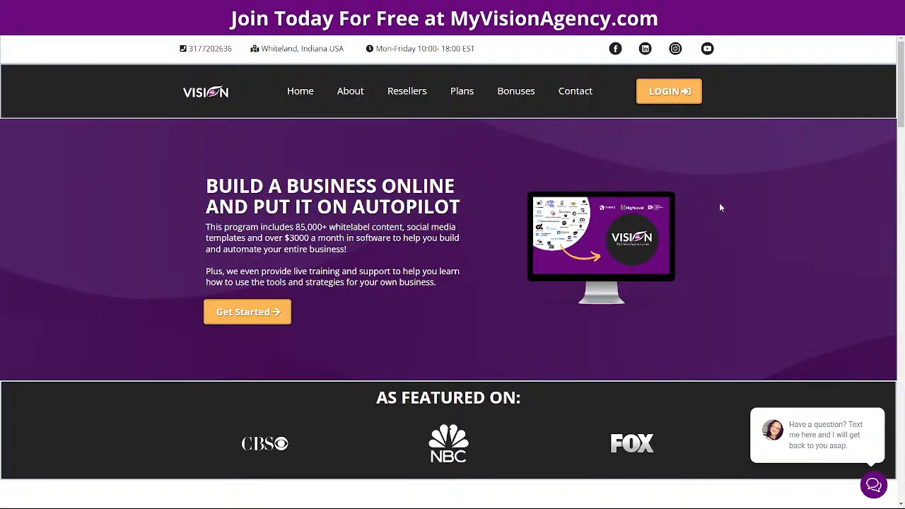
Step: Review the My Vision Agency home page sections on who the program is for and which tools are included
scroll(719, 205, "down", 2)
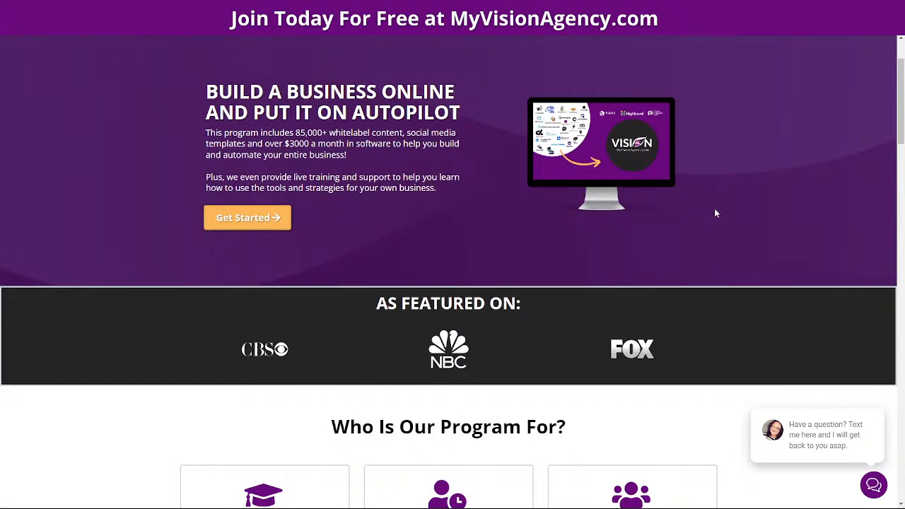
scroll(727, 236, "down", 5)
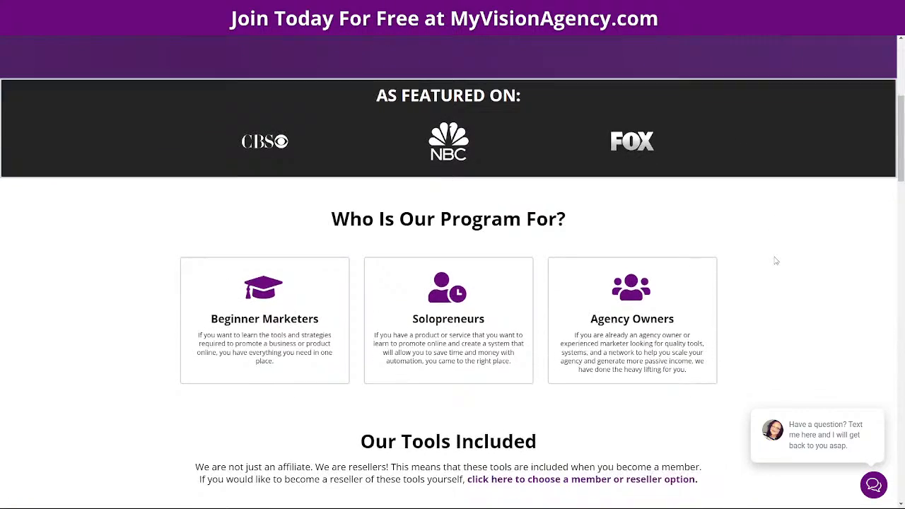
scroll(777, 262, "down", 4)
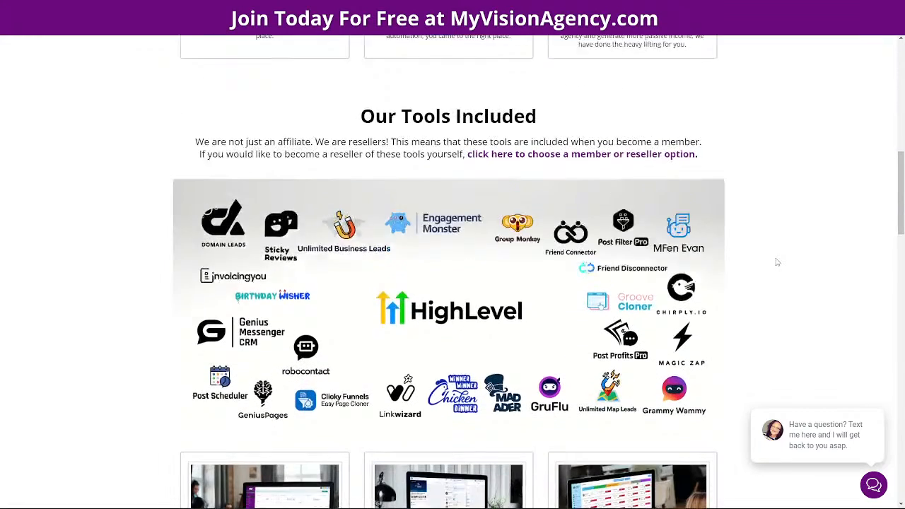
scroll(781, 263, "up", 1)
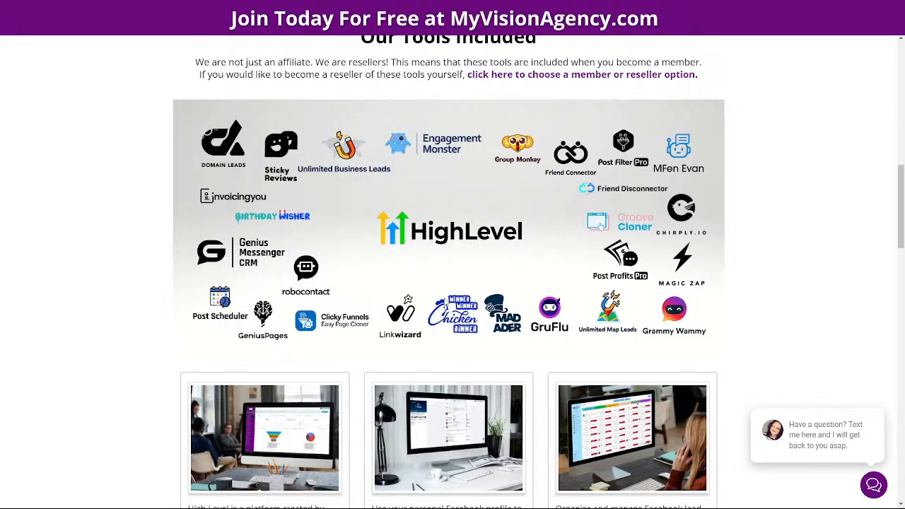
scroll(795, 316, "down", 5)
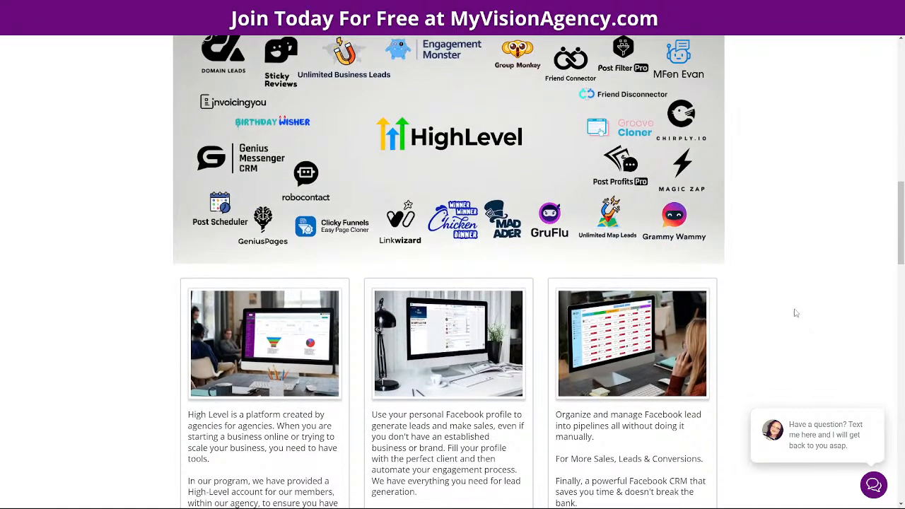
scroll(807, 309, "down", 5)
scroll(808, 307, "up", 1)
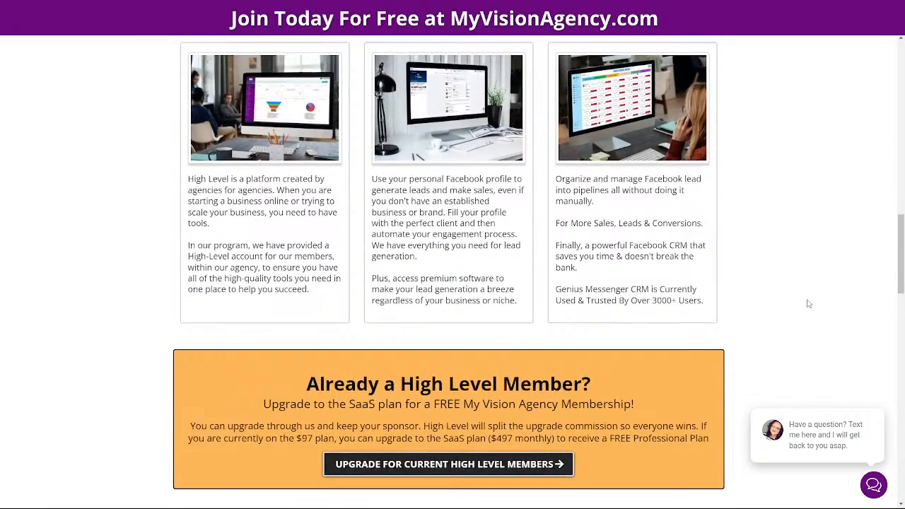
scroll(808, 304, "up", 2)
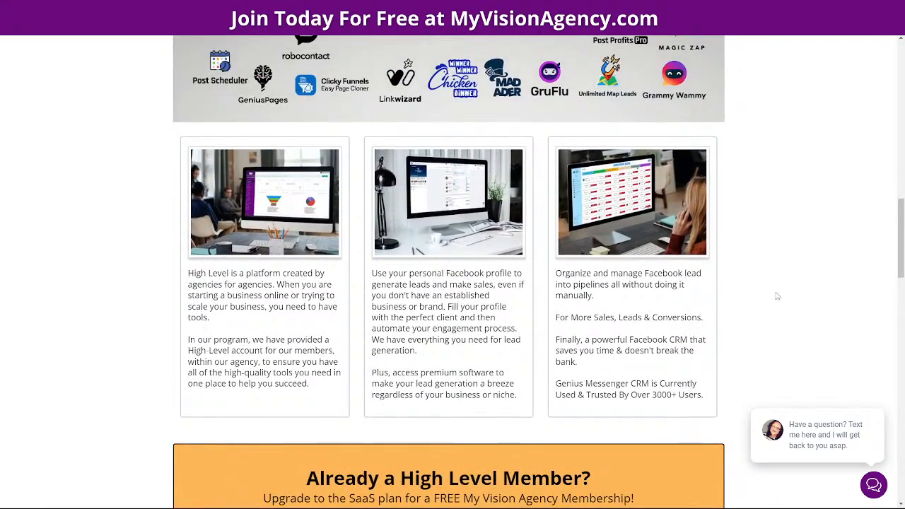
scroll(778, 297, "down", 2)
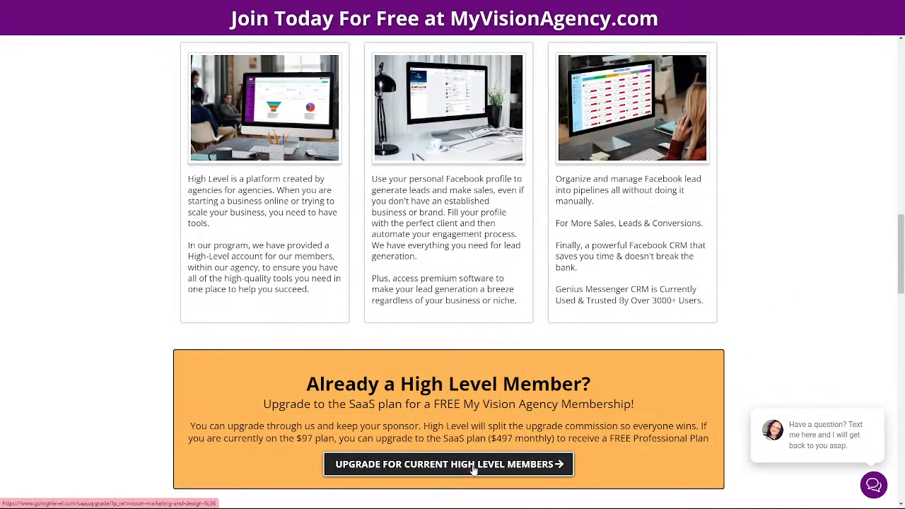
Step: Read the Our Program section covering whitelabel content, Vision Network, live training and social media templates
scroll(771, 311, "down", 7)
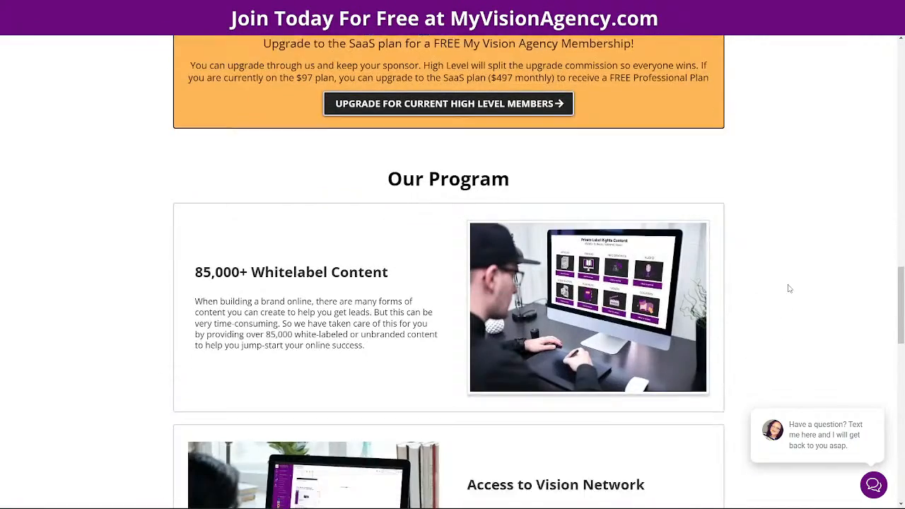
scroll(802, 299, "down", 2)
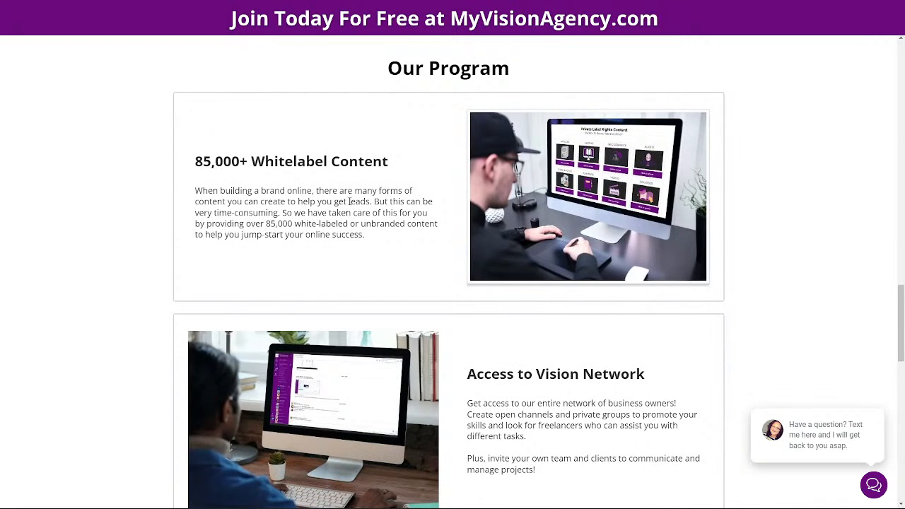
scroll(424, 256, "down", 3)
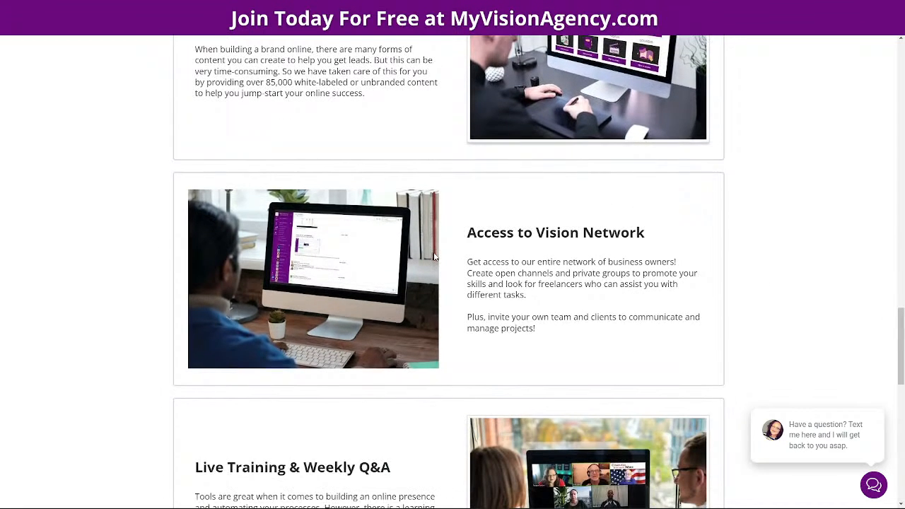
scroll(434, 256, "down", 1)
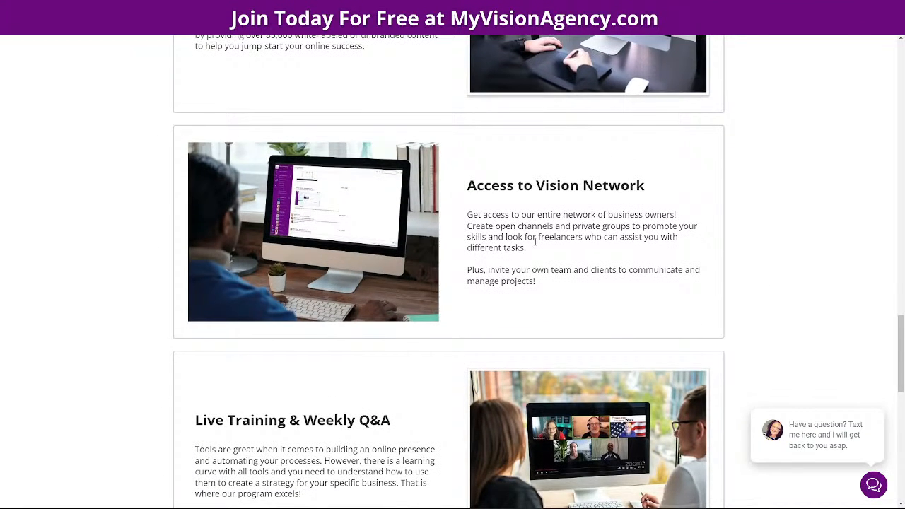
scroll(535, 241, "down", 1)
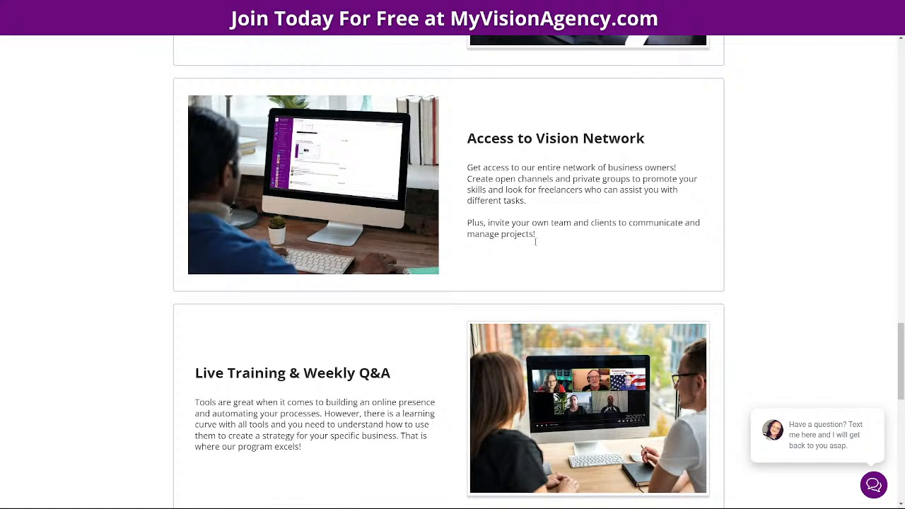
scroll(536, 241, "down", 2)
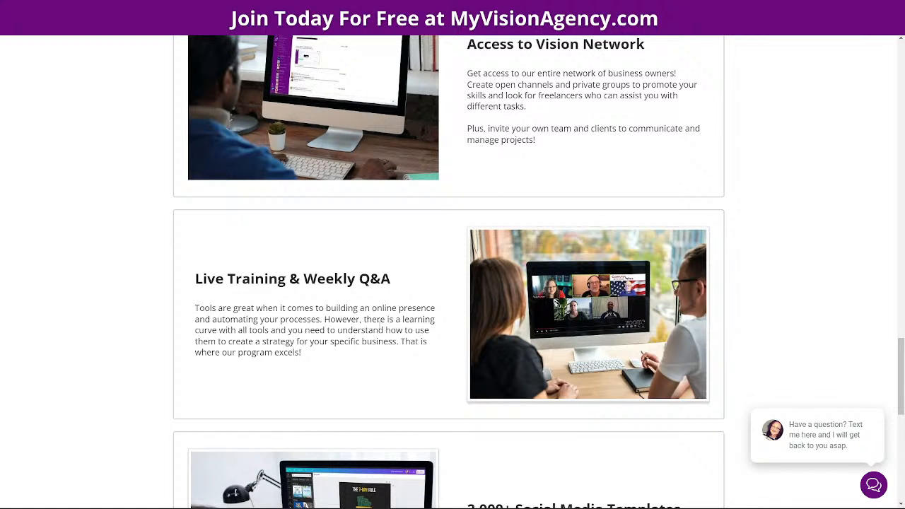
scroll(359, 332, "down", 2)
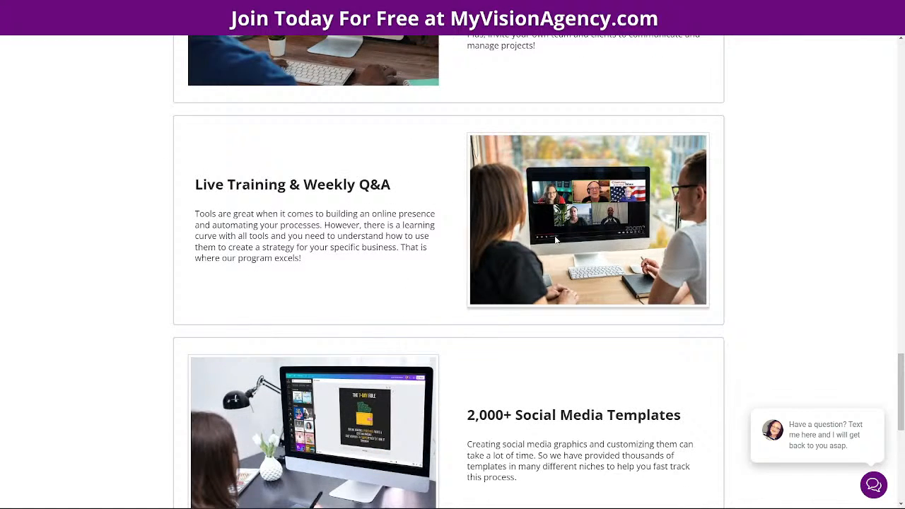
scroll(585, 274, "down", 4)
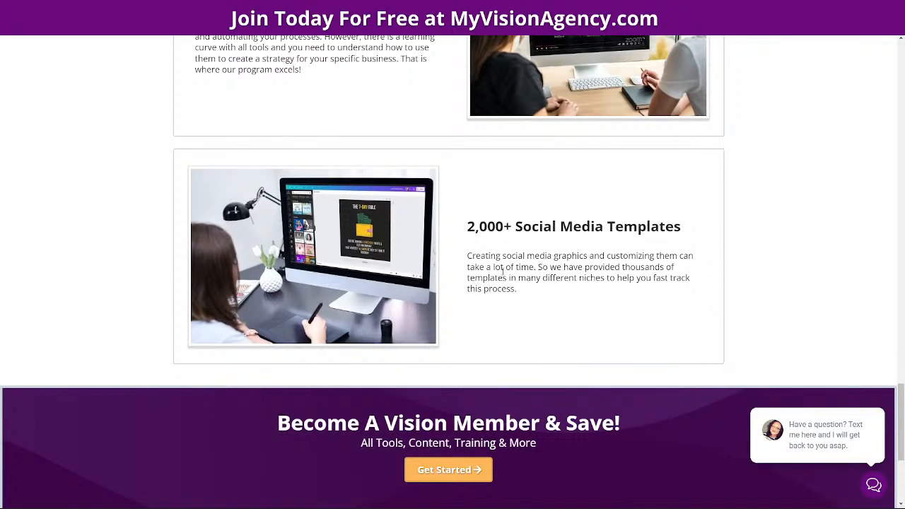
Step: Open the Get Started page and dismiss the free-trial pop-up to view the Beginner, Business and Professional plans
left_click(448, 478)
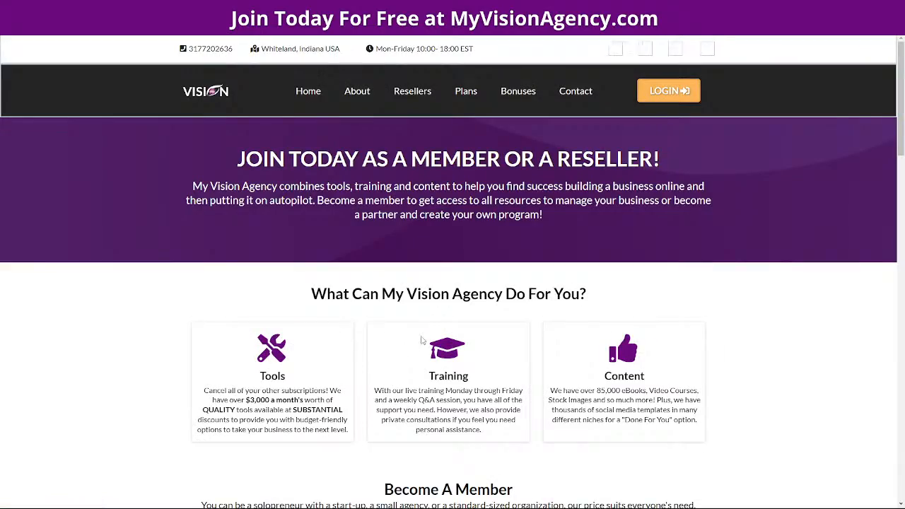
scroll(751, 289, "down", 1)
scroll(751, 290, "down", 5)
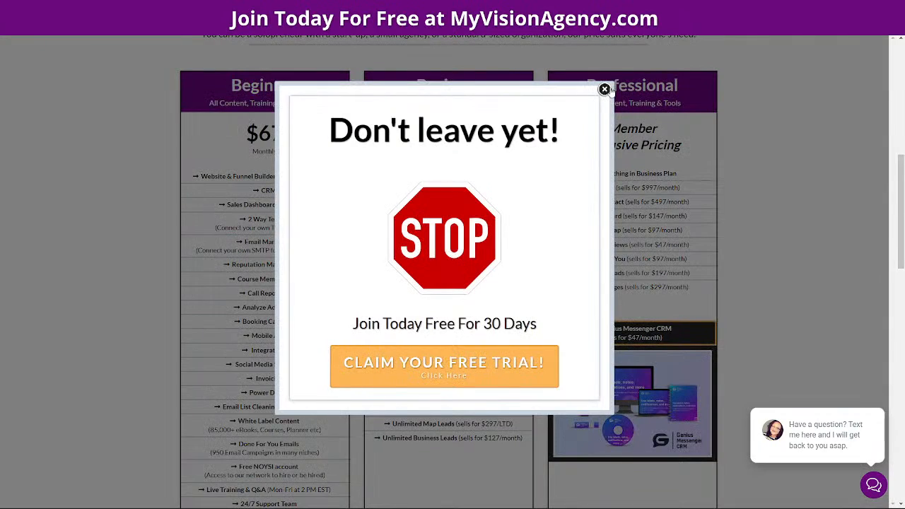
left_click(604, 89)
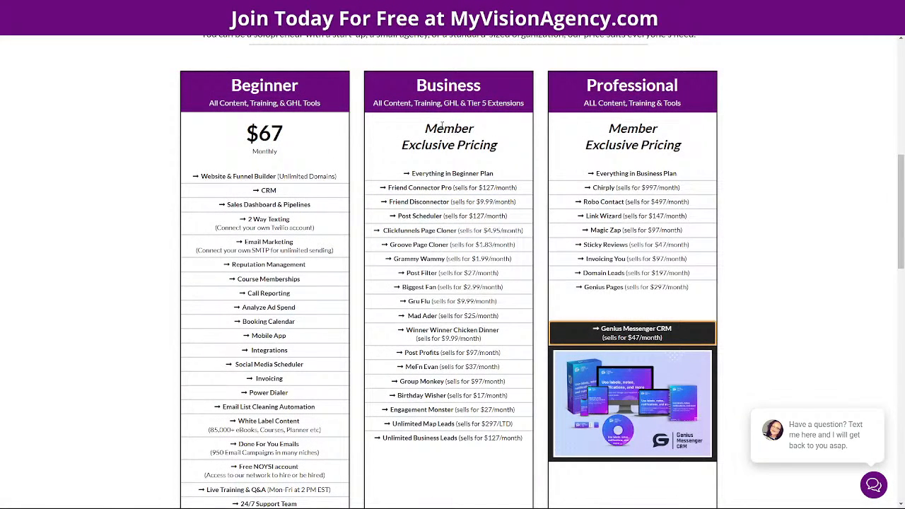
scroll(475, 316, "down", 1)
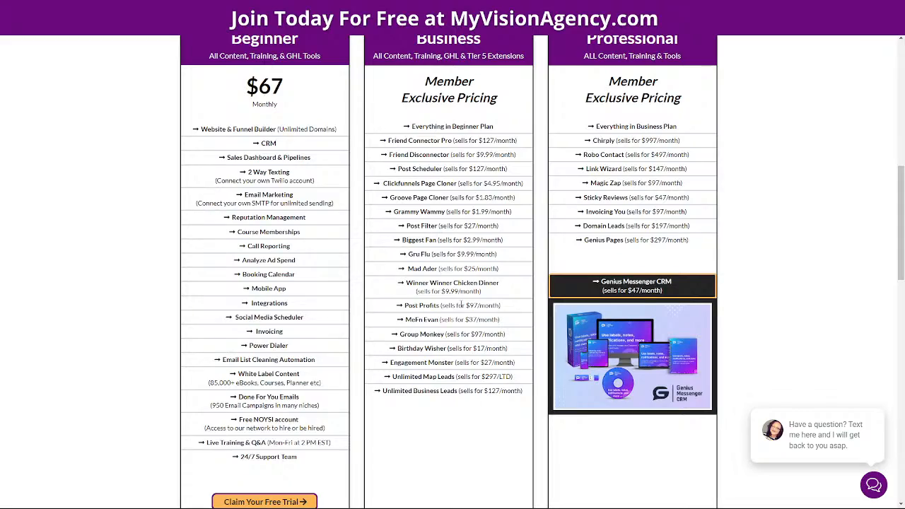
Step: Compare the member plans with the SaaS upgrade offer and the HighLevel, Tier 5 and Genius Messenger CRM reseller options
scroll(740, 273, "down", 5)
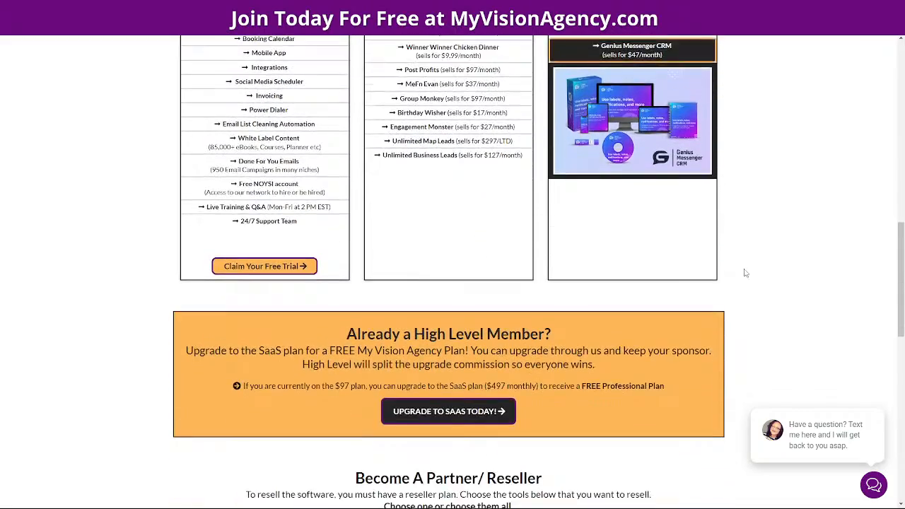
scroll(739, 273, "down", 1)
scroll(775, 271, "down", 4)
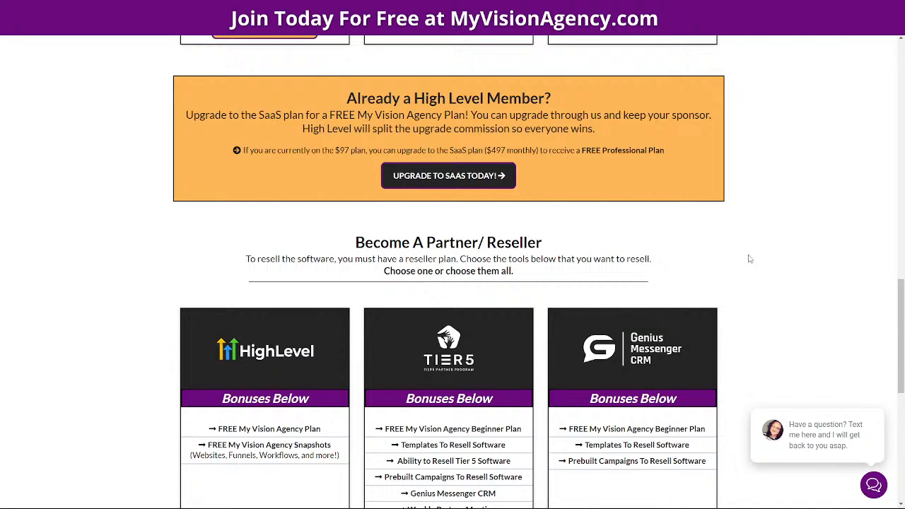
scroll(751, 254, "down", 3)
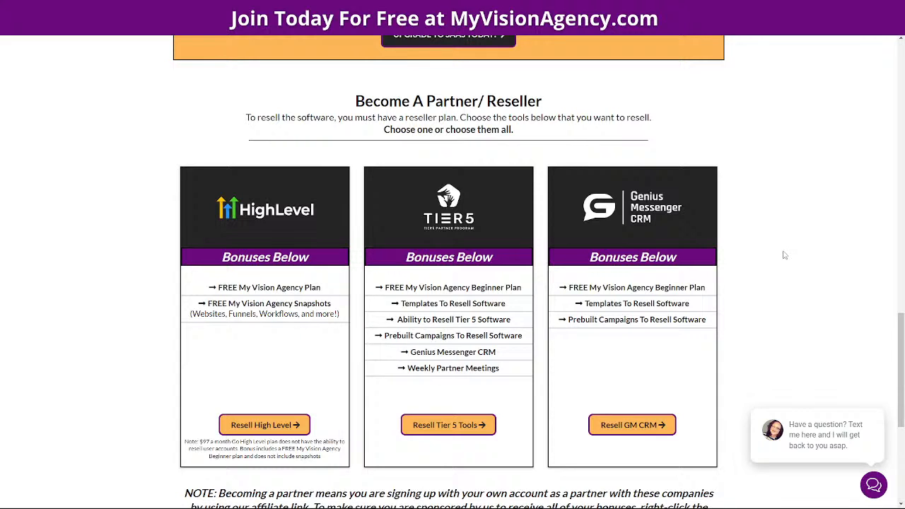
scroll(777, 260, "up", 1)
scroll(763, 239, "down", 10)
scroll(456, 238, "up", 1)
scroll(443, 237, "up", 1)
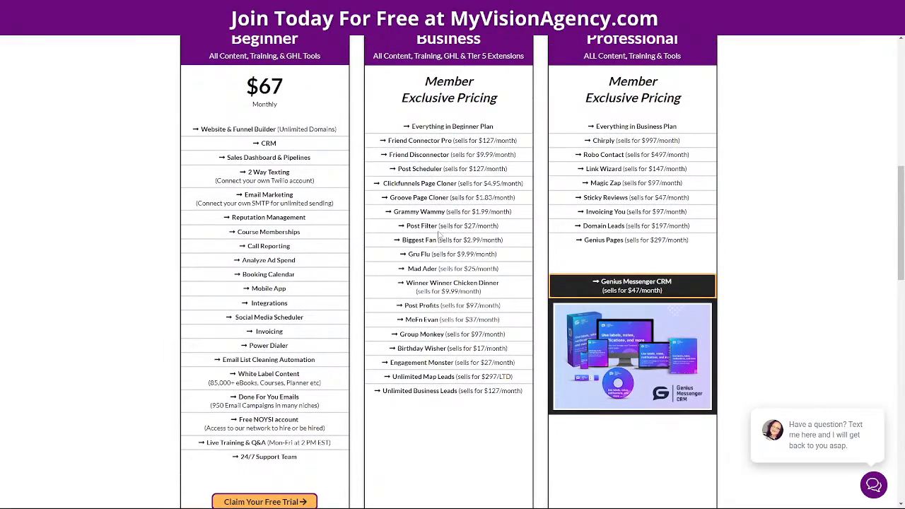
scroll(757, 280, "down", 10)
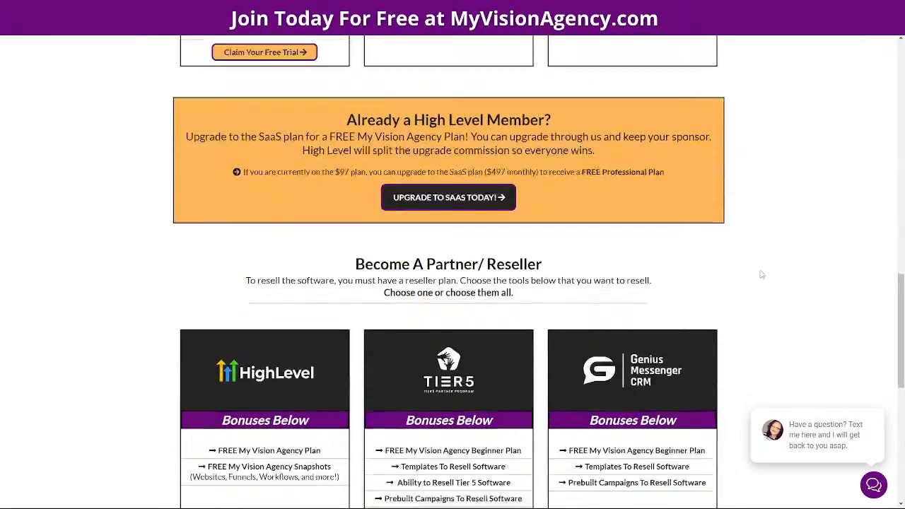
scroll(778, 272, "down", 2)
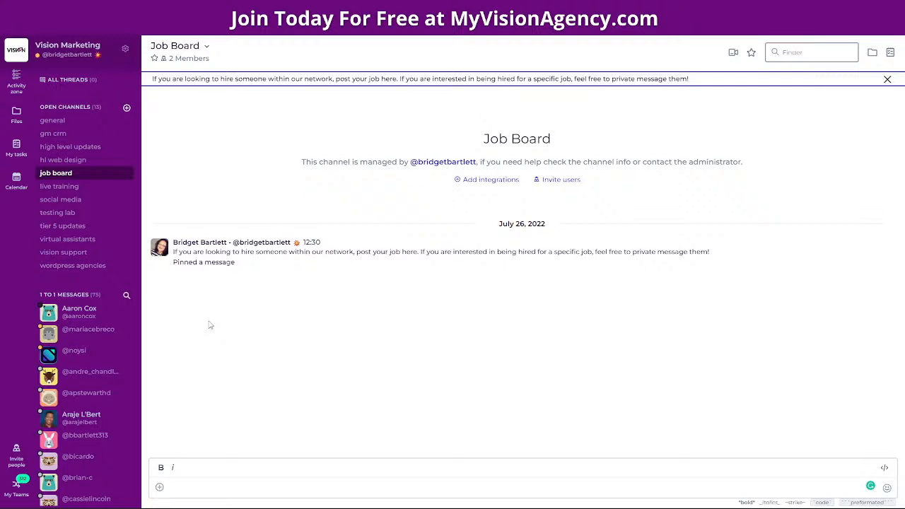
Step: Open the list of available open channels in the Vision Marketing network and look through it
left_click(76, 108)
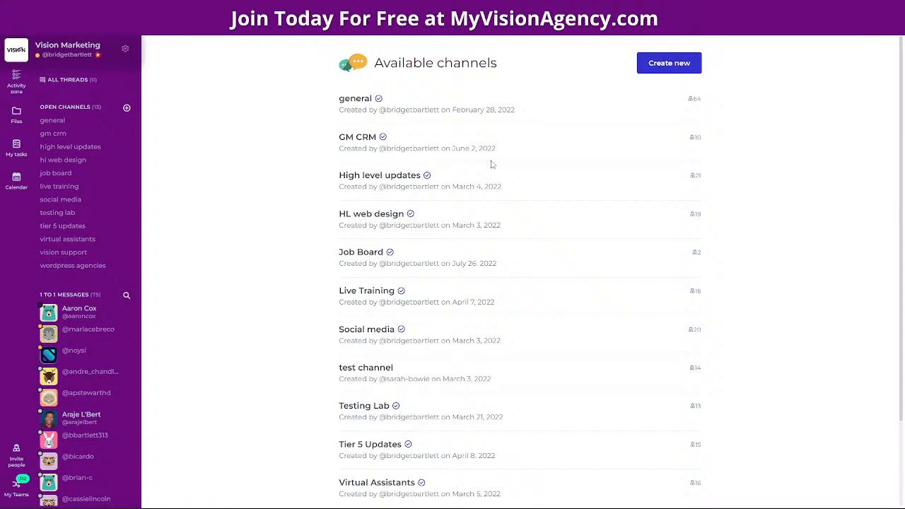
scroll(493, 191, "down", 2)
scroll(532, 410, "up", 2)
scroll(424, 304, "down", 2)
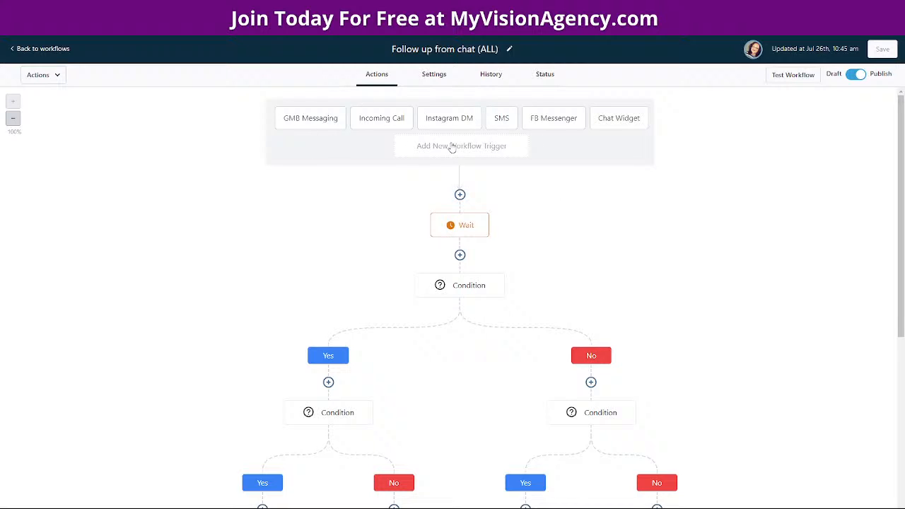
Step: Reopen the "Follow up from chat (ALL)" workflow from the Chatbots folder and open its GMB Messaging trigger settings
left_click(47, 48)
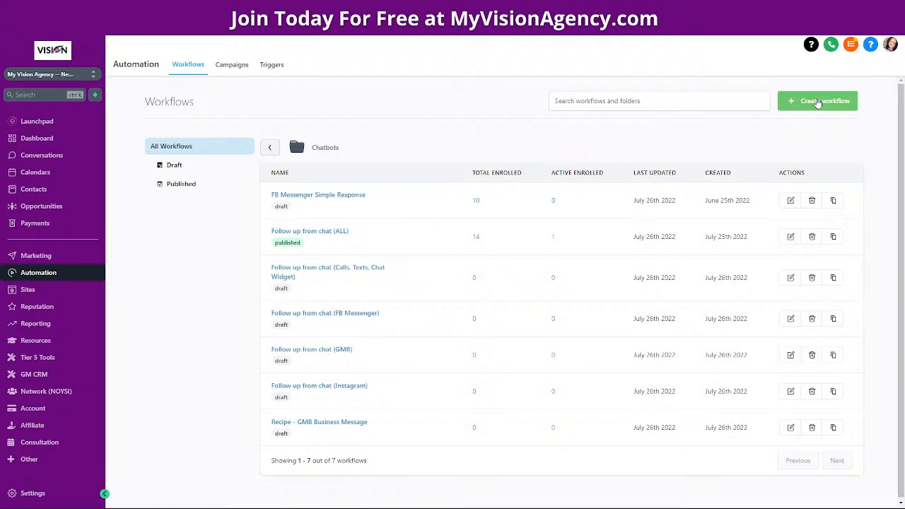
left_click(280, 233)
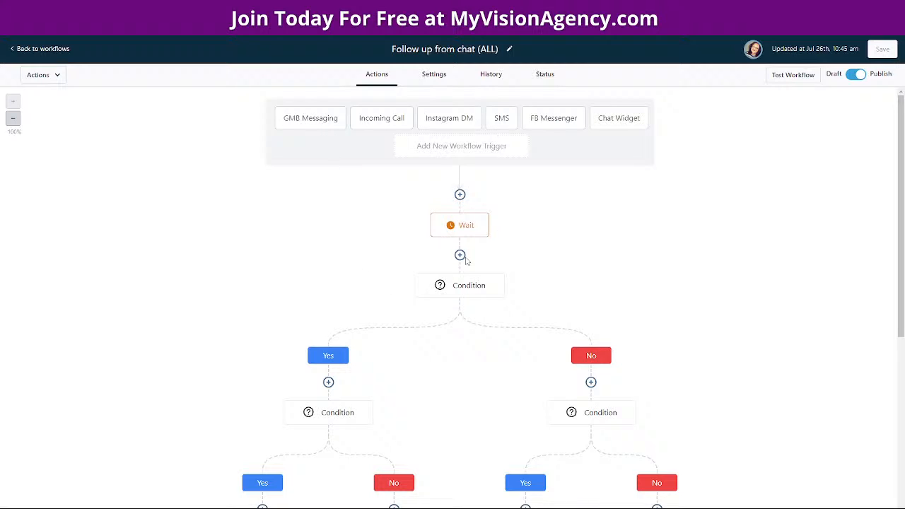
left_click(310, 121)
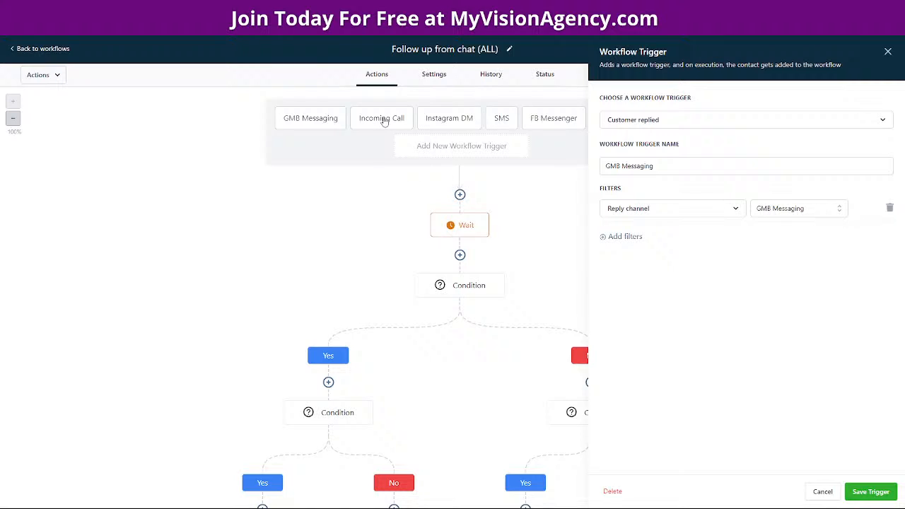
Step: Review the filter settings of the Incoming Call, Instagram DM, SMS and FB Messenger triggers
left_click(382, 121)
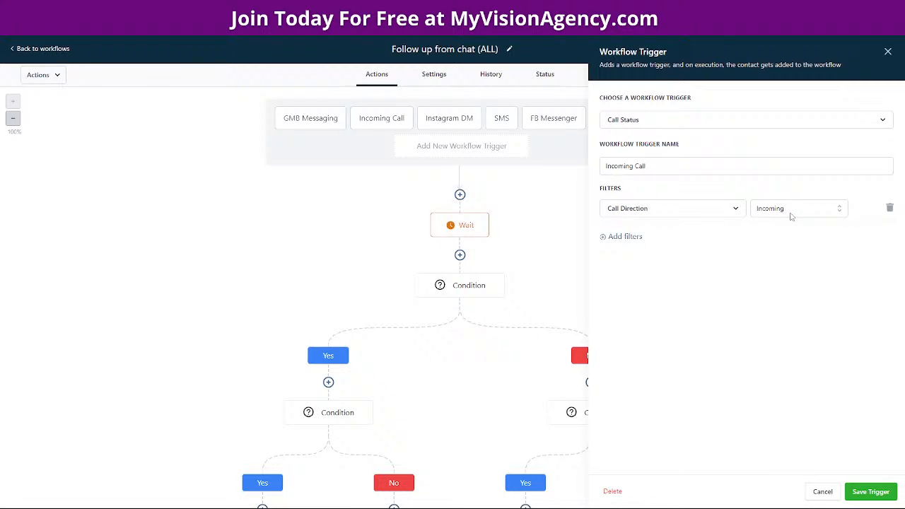
left_click(443, 120)
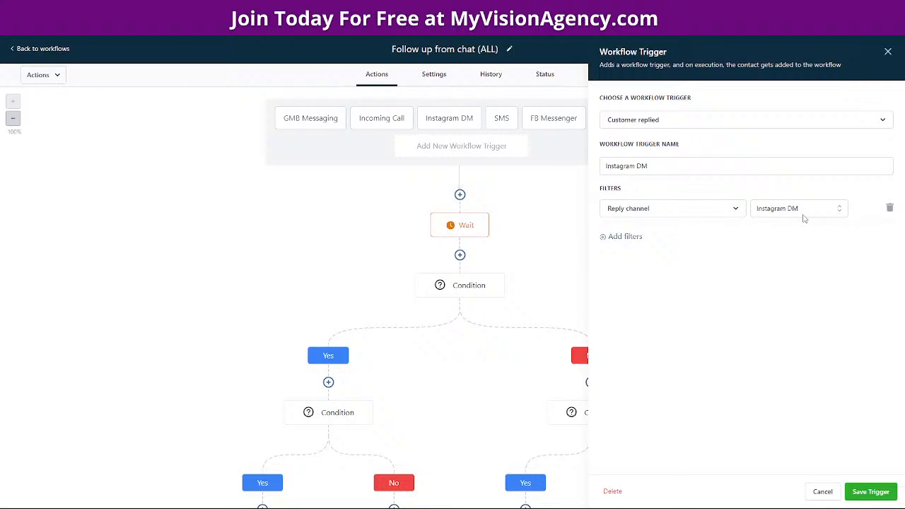
left_click(500, 121)
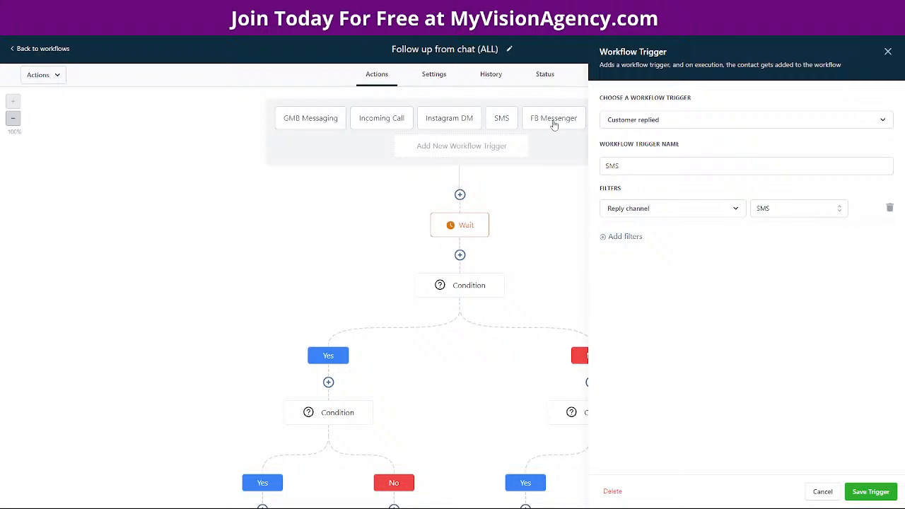
left_click(554, 122)
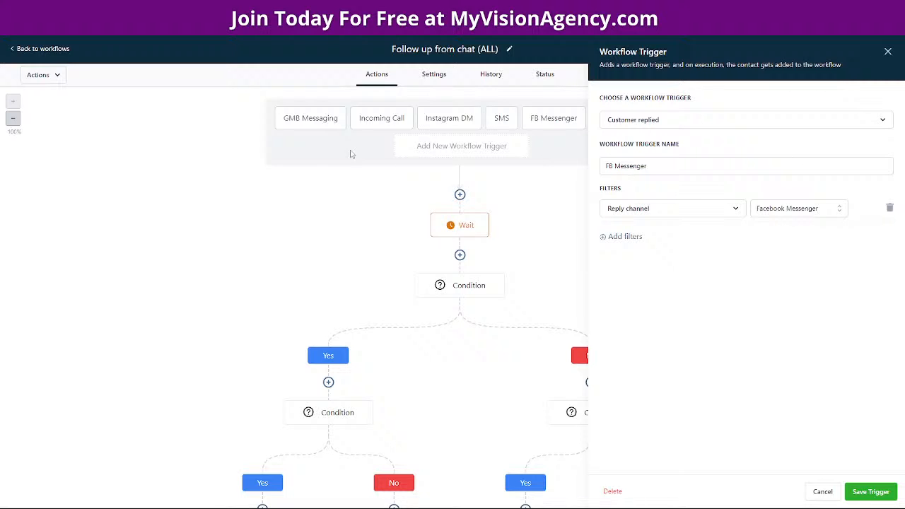
Step: Start a new Appointment Status trigger, open its filter field choices, and discard the trigger
left_click(493, 151)
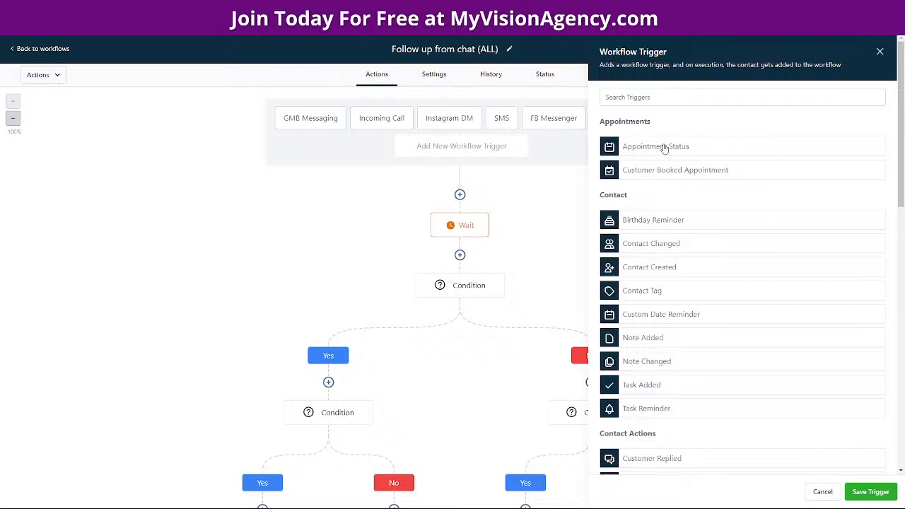
left_click(652, 146)
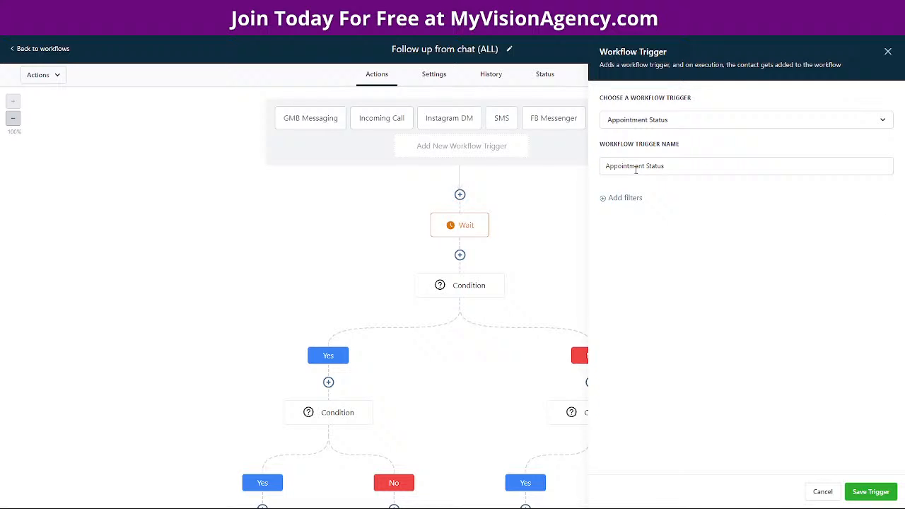
left_click(626, 200)
left_click(629, 210)
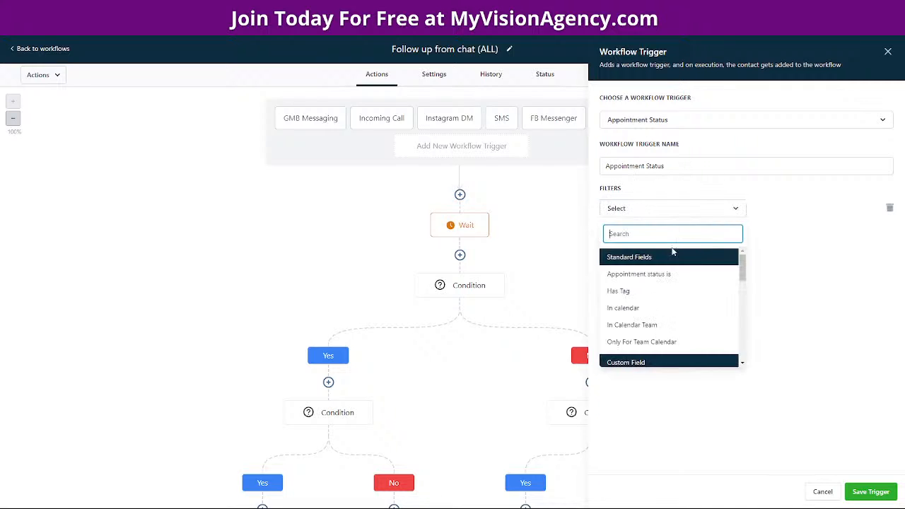
left_click(888, 52)
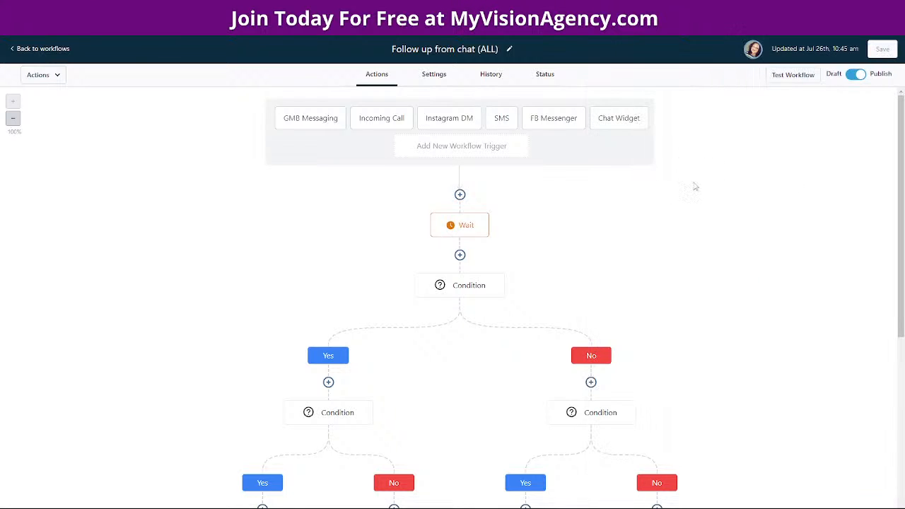
Step: Start a new workflow trigger and choose Customer Replied under Contact Actions as its type
left_click(465, 148)
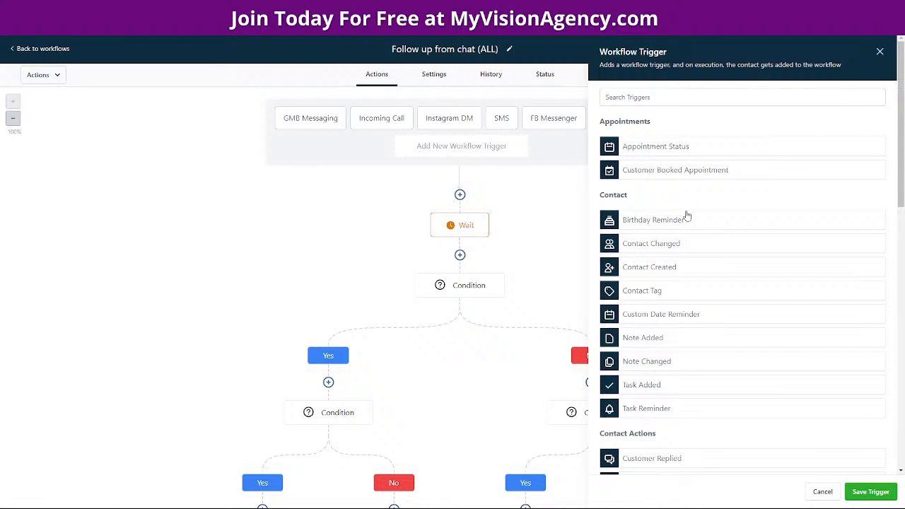
scroll(688, 215, "down", 7)
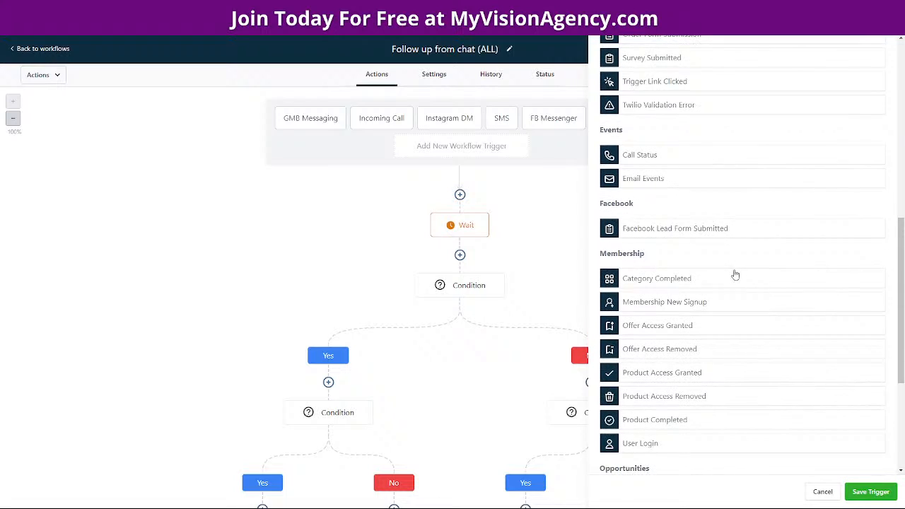
scroll(735, 275, "up", 4)
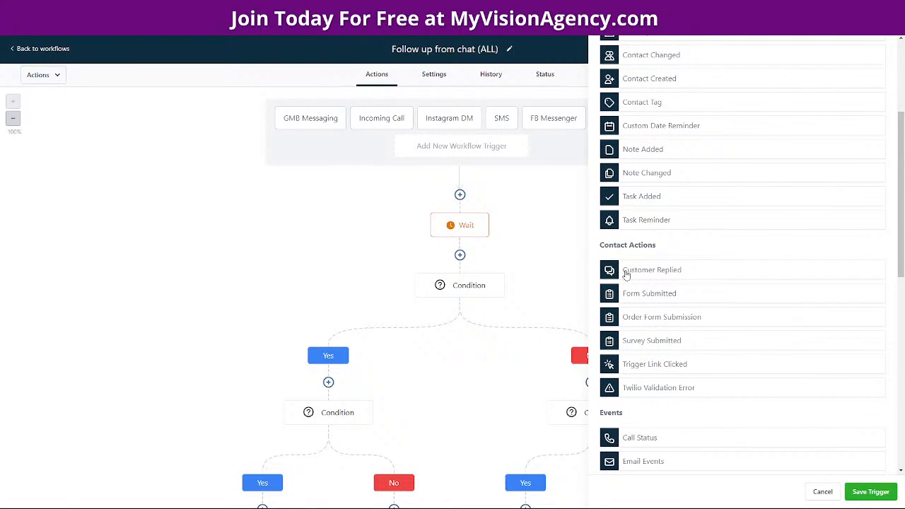
left_click(625, 273)
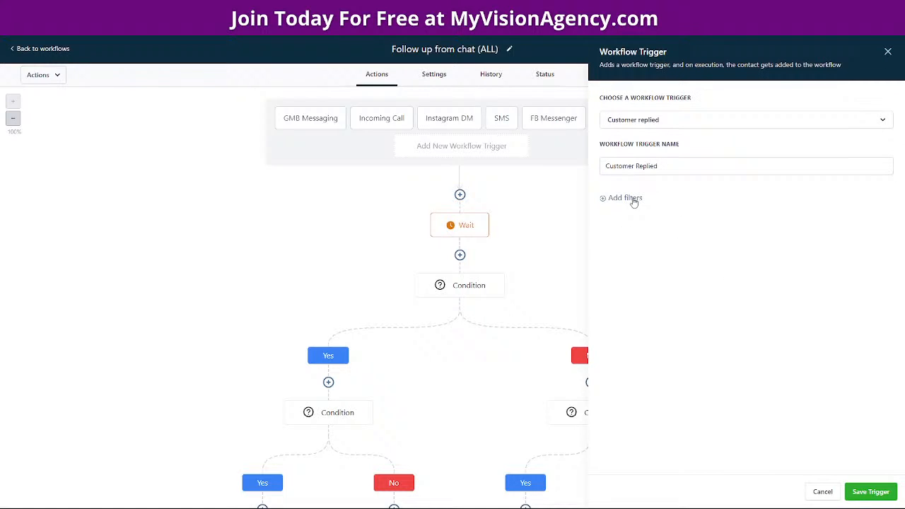
Step: Add a Reply channel filter to the Customer Replied trigger and look through the channels it offers
left_click(634, 201)
left_click(647, 214)
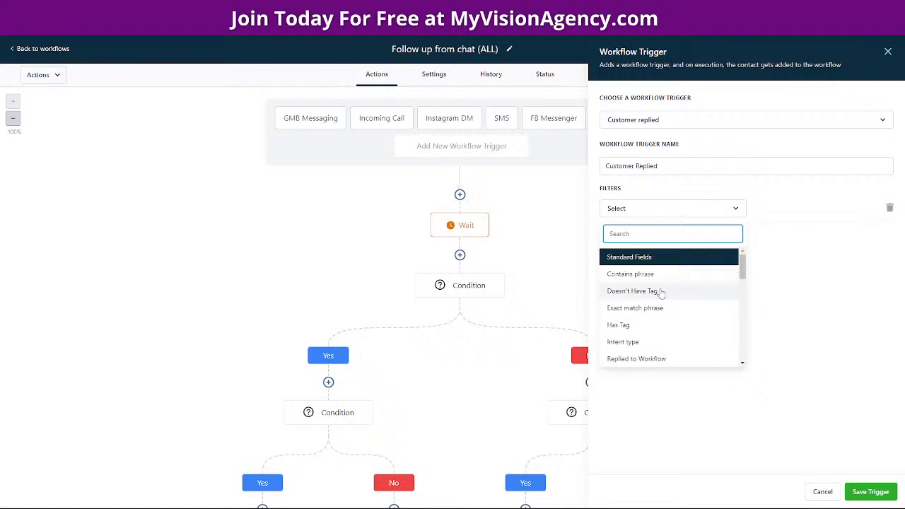
scroll(660, 292, "down", 5)
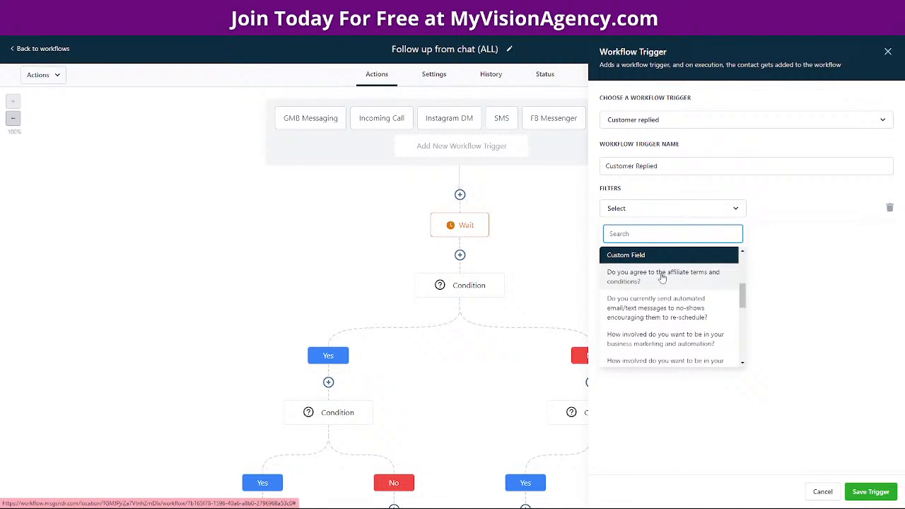
scroll(662, 278, "up", 1)
left_click(619, 281)
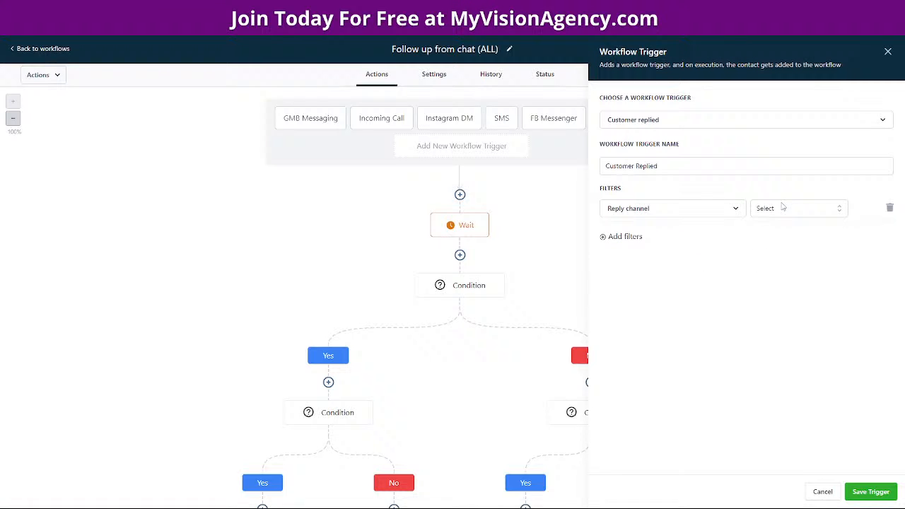
left_click(783, 209)
scroll(788, 297, "down", 1)
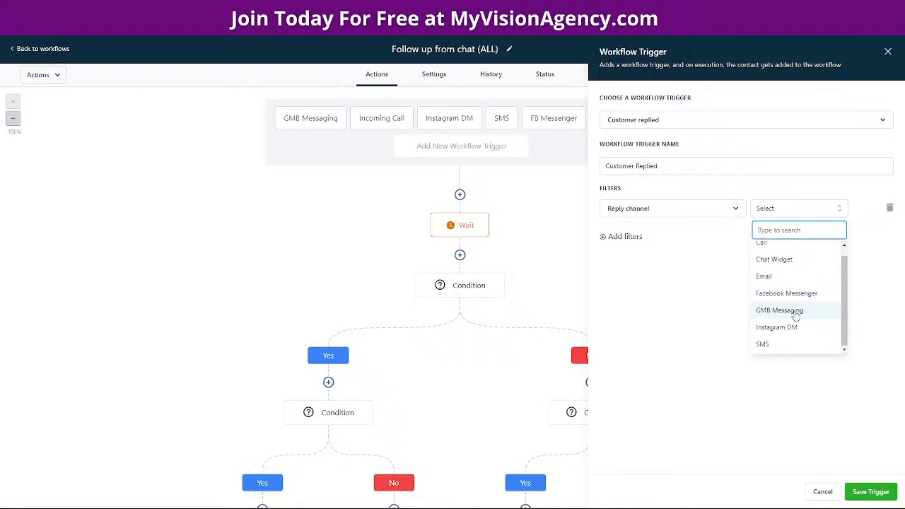
scroll(790, 307, "up", 1)
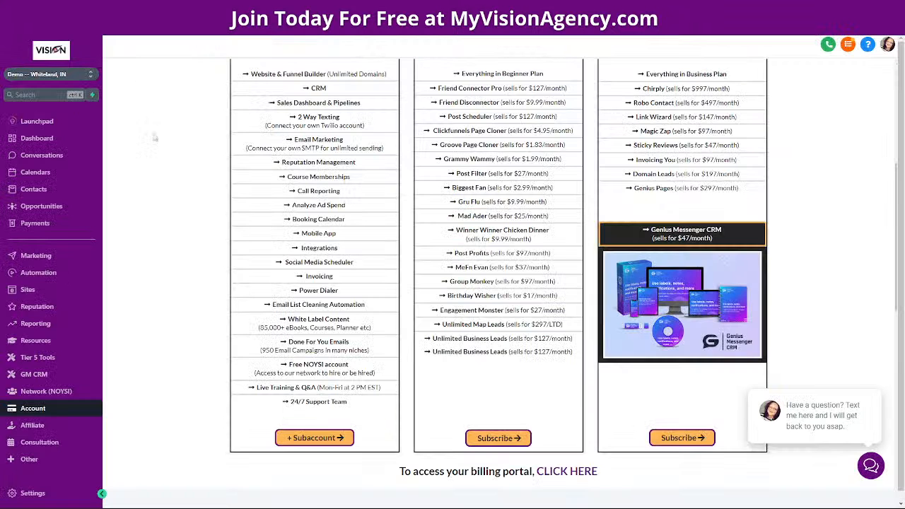
Step: Switch to the Demo subaccount's Conversations and open the newest conversation among the recent ones
left_click(53, 156)
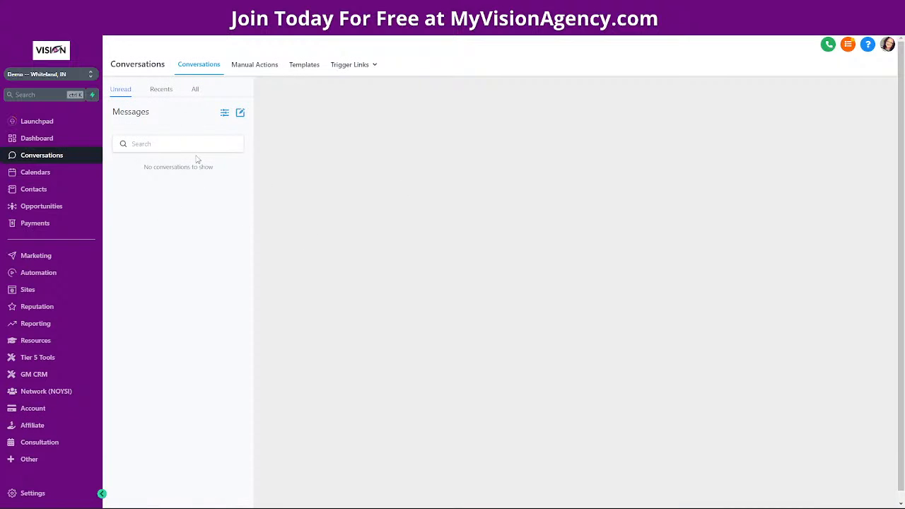
left_click(161, 91)
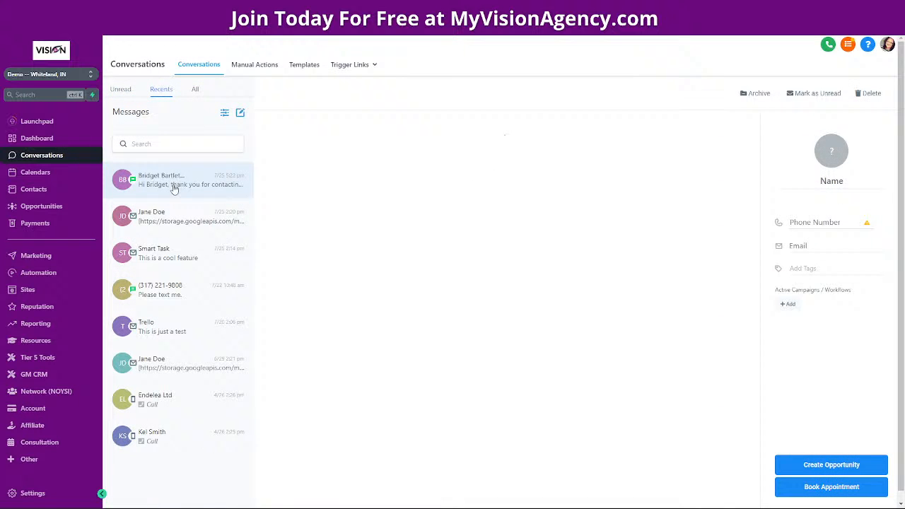
left_click(195, 192)
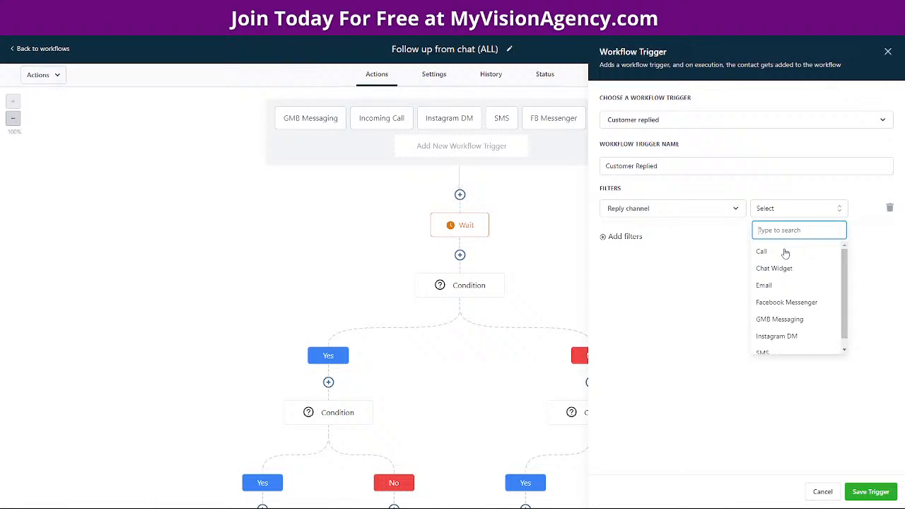
Step: Return to the workflow, check the remaining reply channel choices, and discard the unsaved Customer Replied trigger
scroll(772, 352, "down", 1)
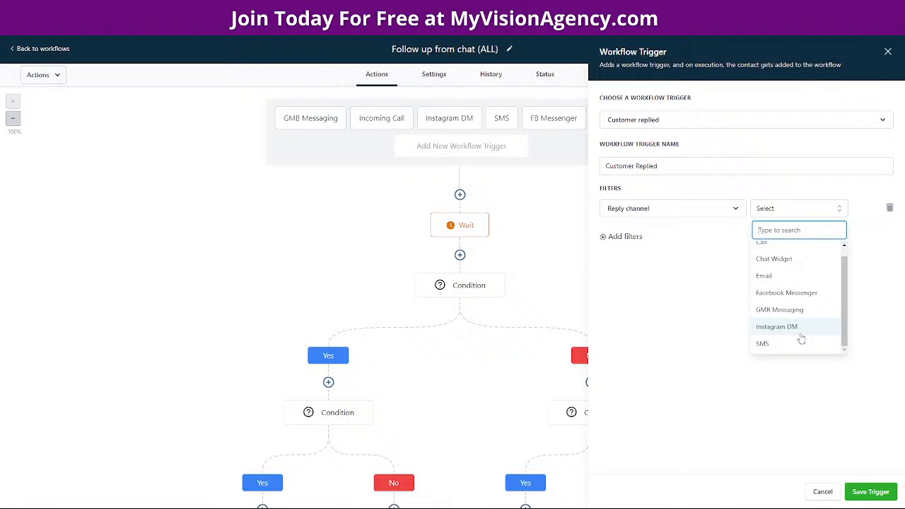
left_click(823, 492)
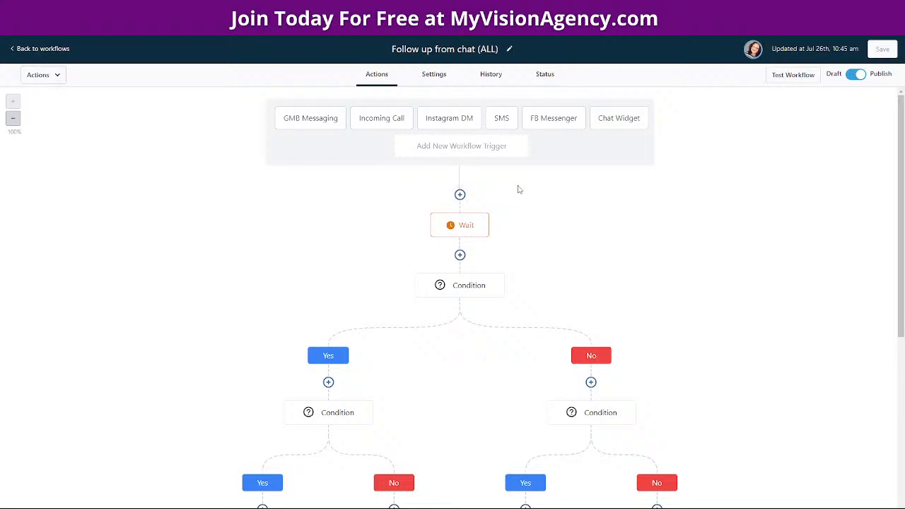
Step: Review the existing Wait step's time delay settings and try out a second Wait action above it without saving
left_click(457, 224)
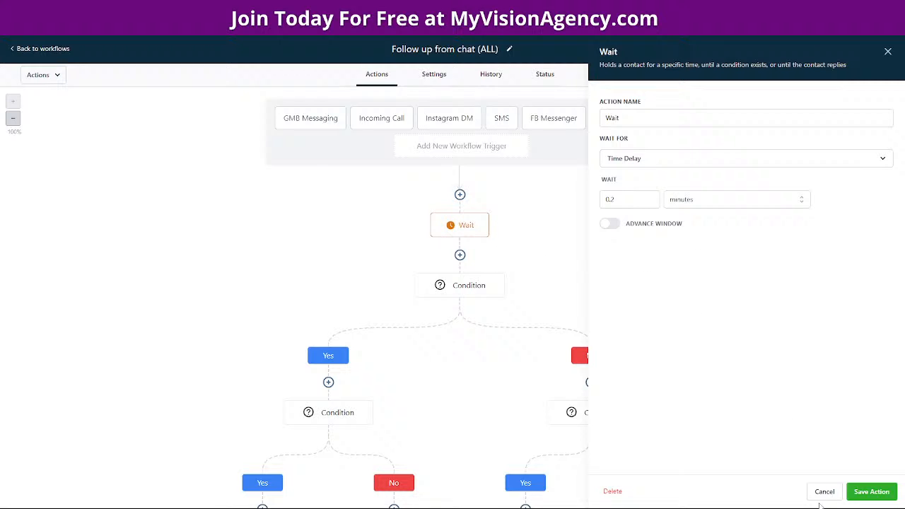
left_click(823, 491)
left_click(459, 195)
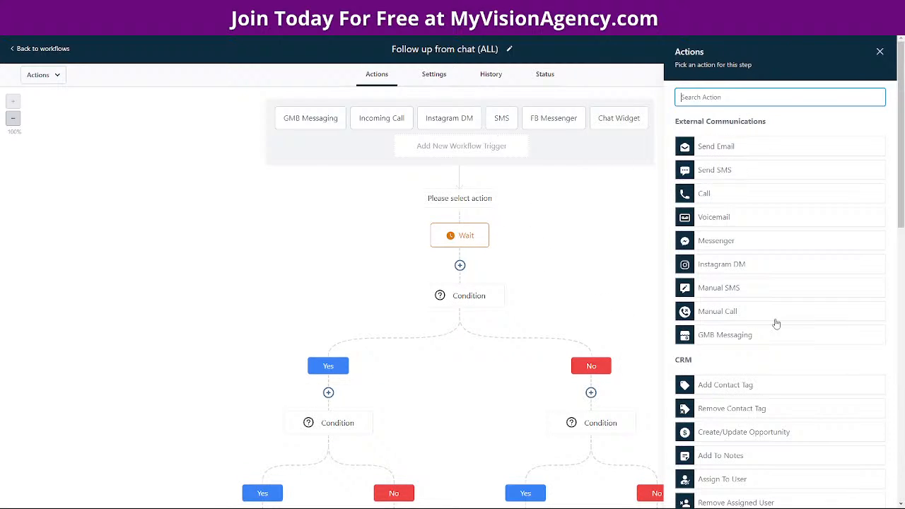
scroll(773, 317, "down", 7)
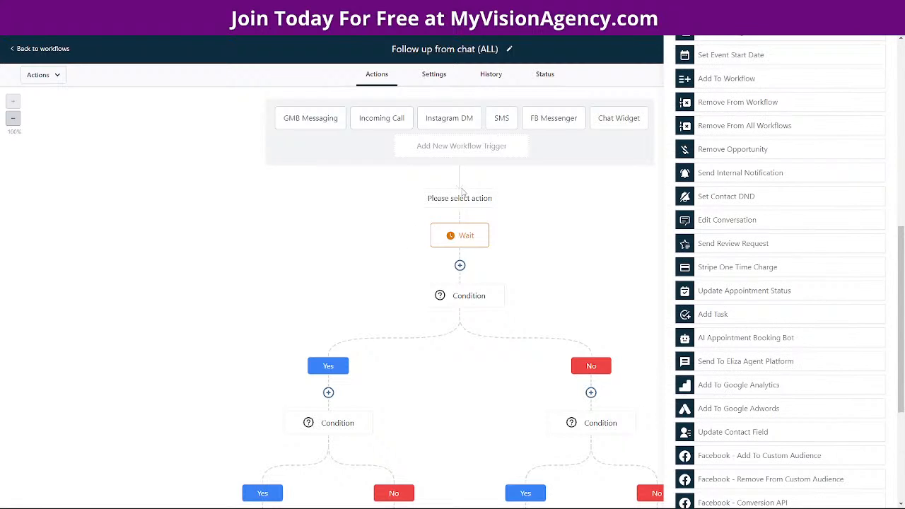
scroll(737, 388, "down", 3)
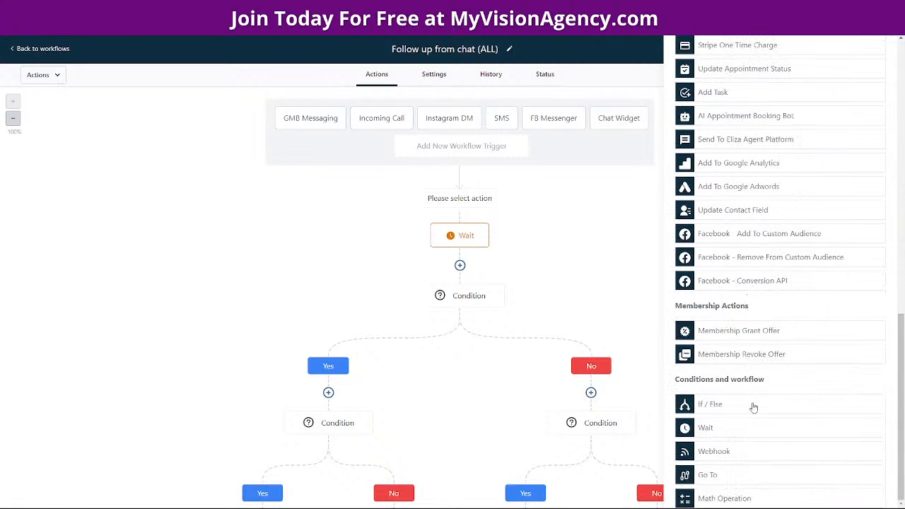
left_click(707, 430)
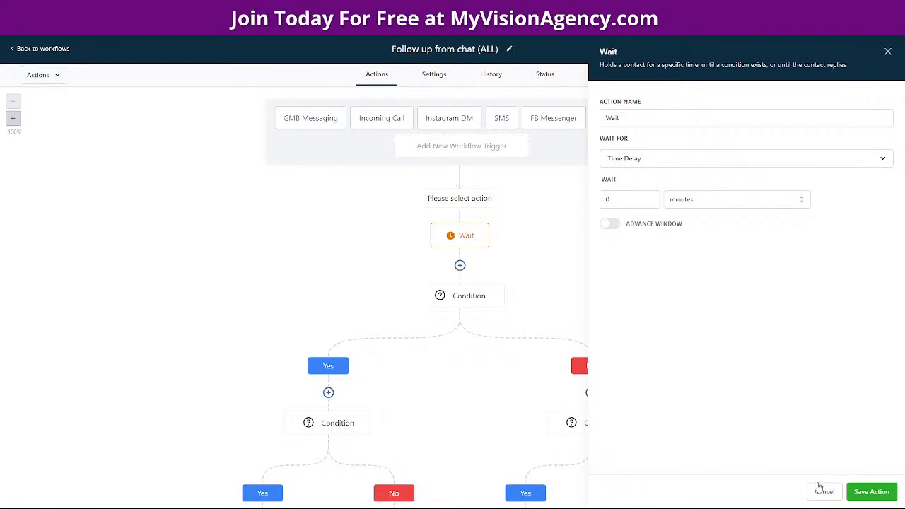
left_click(823, 491)
left_click(470, 227)
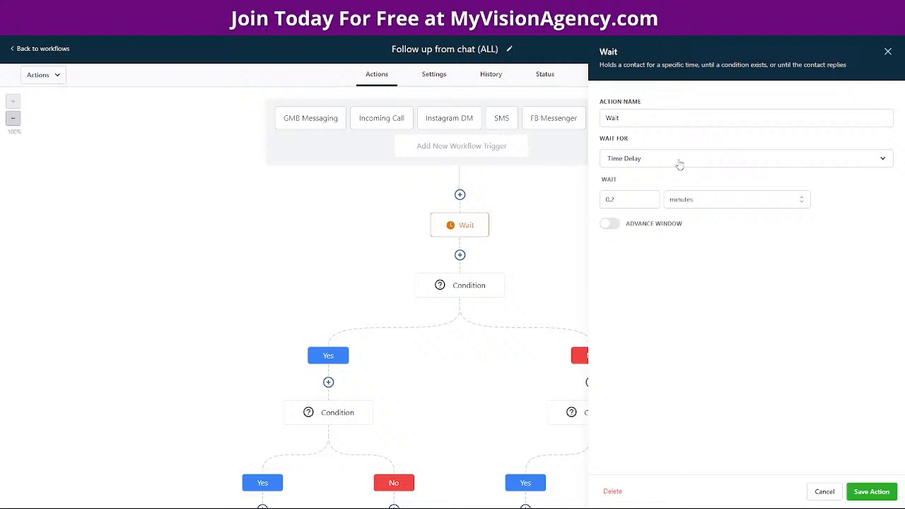
left_click(831, 492)
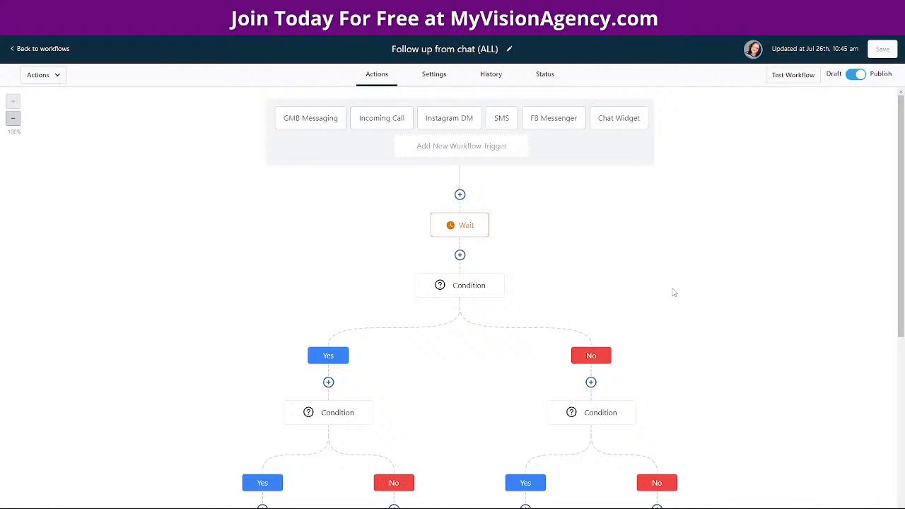
Step: Start an If / Else action between the Wait step and the first Condition, and discard it
scroll(700, 283, "down", 1)
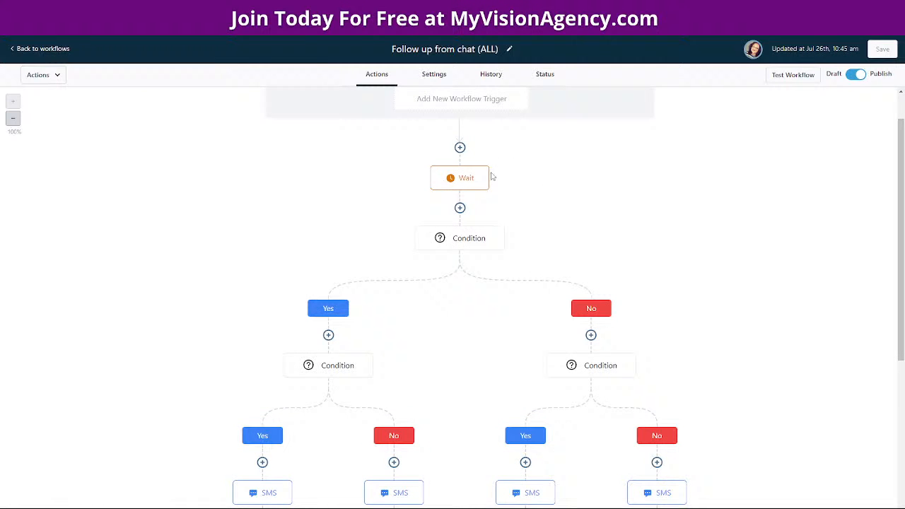
left_click(460, 209)
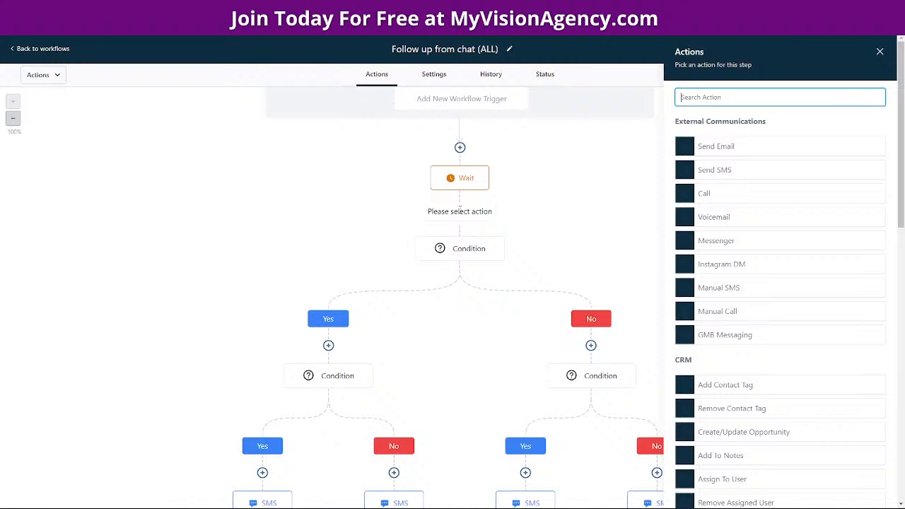
scroll(778, 287, "down", 5)
scroll(742, 330, "down", 2)
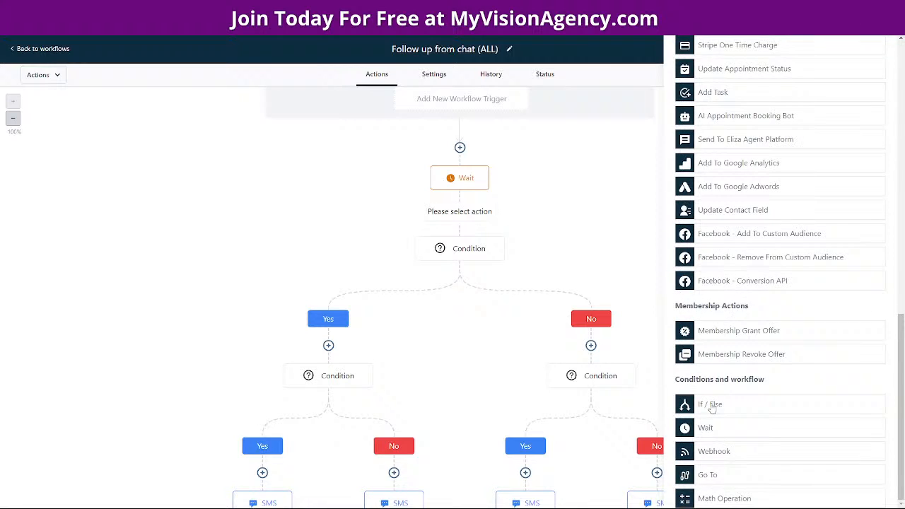
left_click(710, 404)
left_click(885, 54)
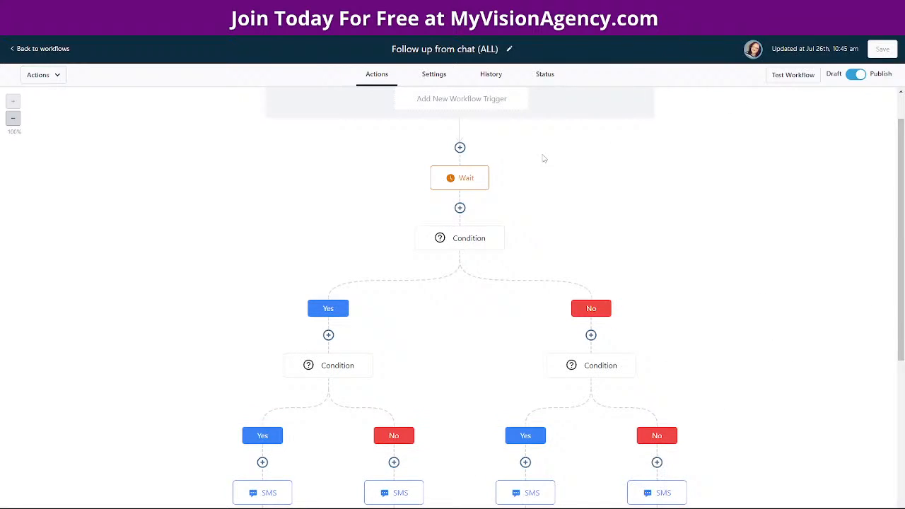
Step: Review the tag segments of the first Condition below the Wait step and close its settings unchanged
left_click(456, 243)
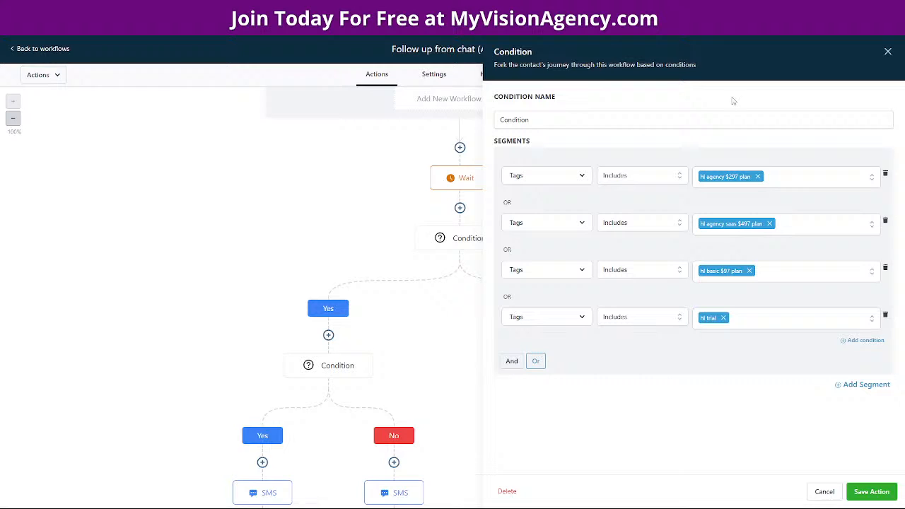
left_click(888, 52)
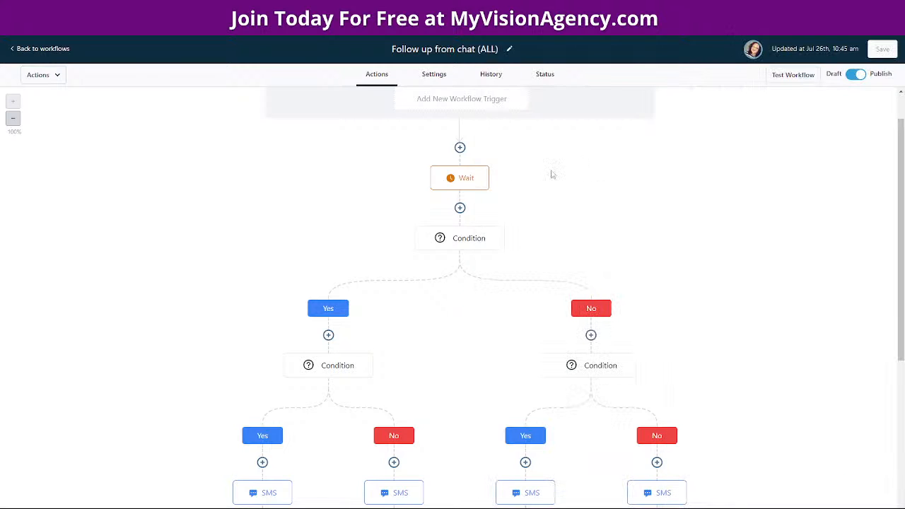
Step: Reopen the first Condition to recheck its High Level plan and trial tags, and leave without saving
left_click(446, 243)
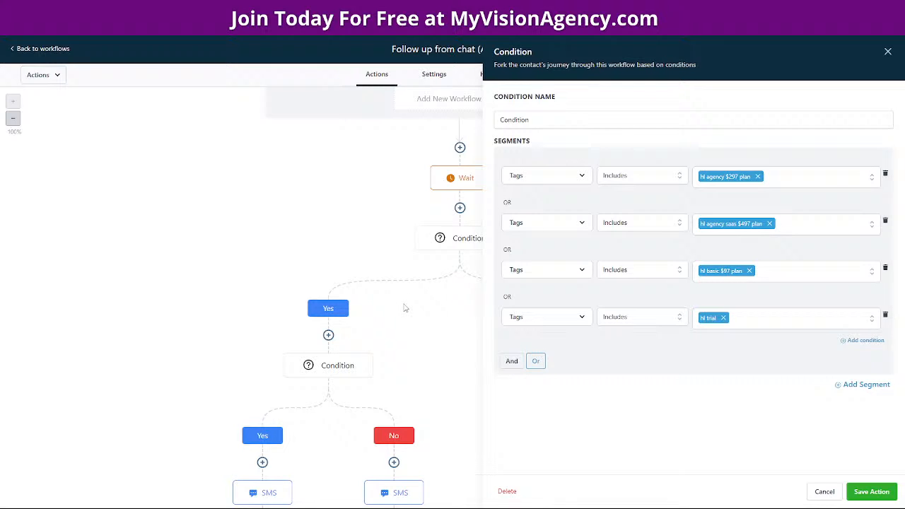
left_click(888, 51)
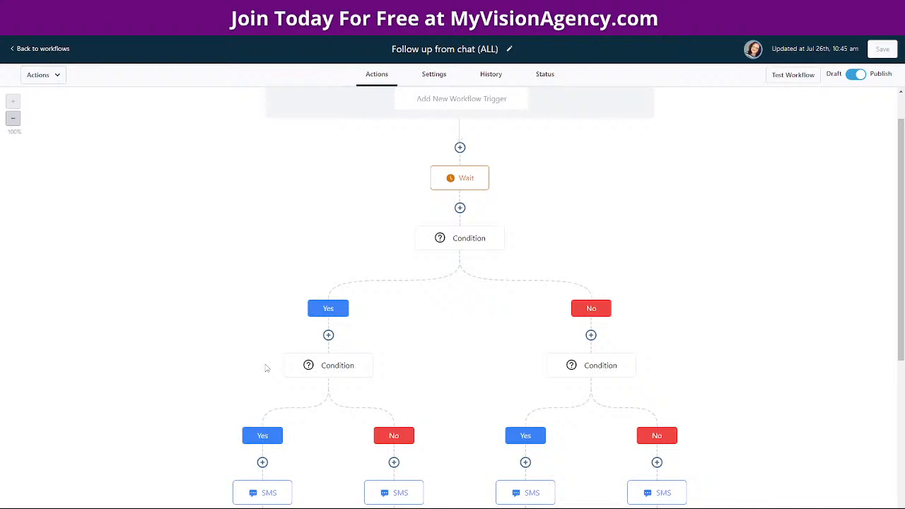
left_click(460, 239)
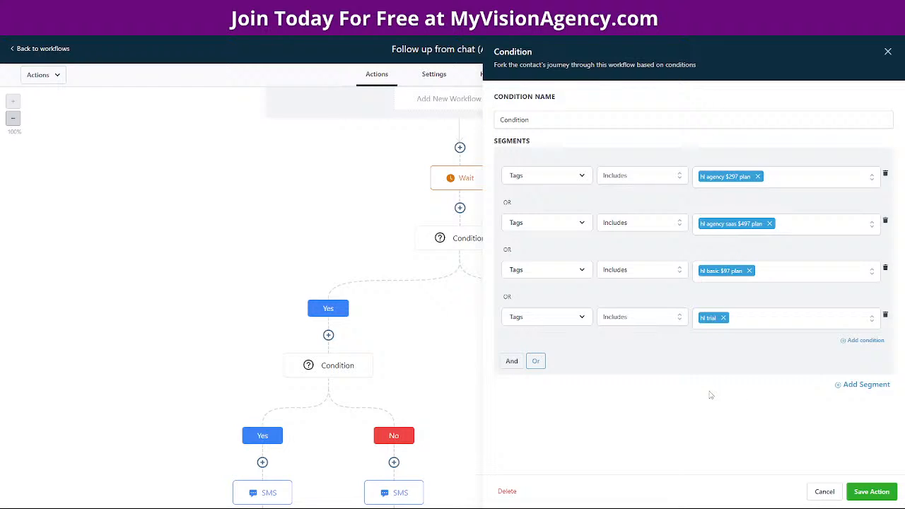
left_click(825, 492)
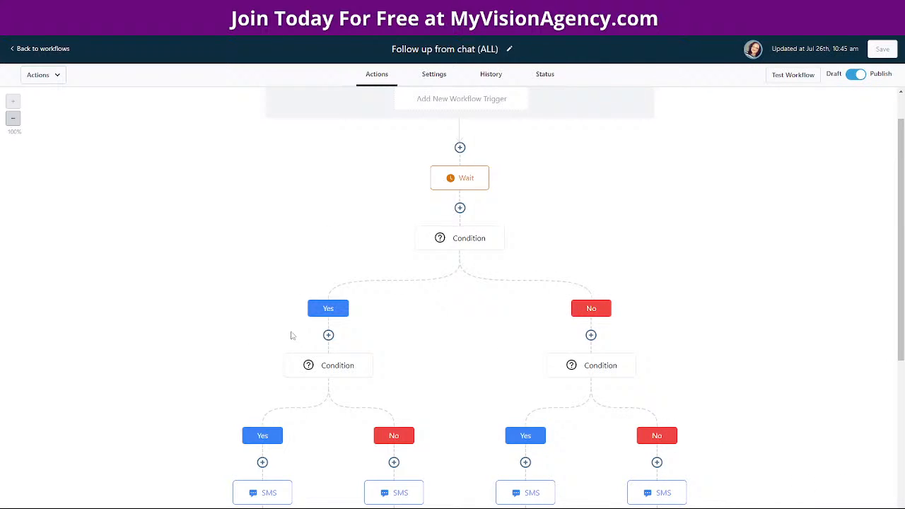
Step: Review the nested Condition on the first Yes branch and the SMS and Wait actions on its own Yes path
scroll(320, 317, "down", 2)
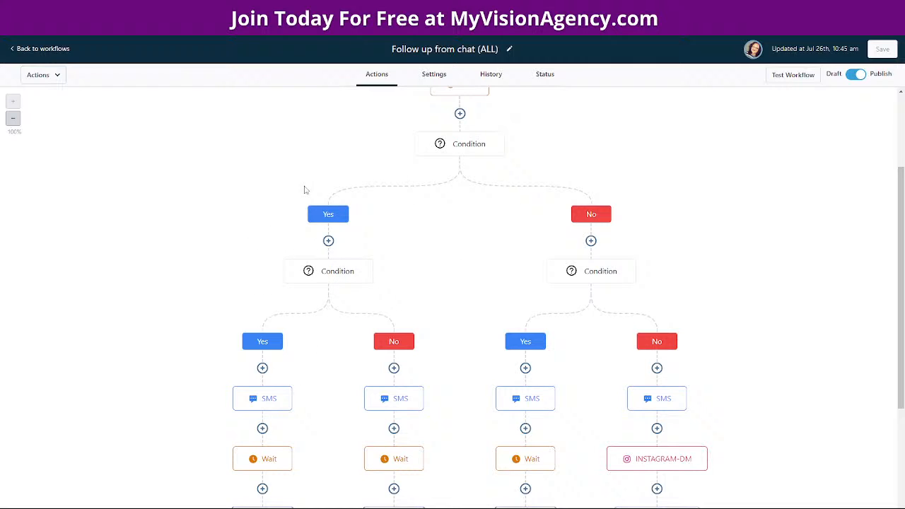
left_click(324, 277)
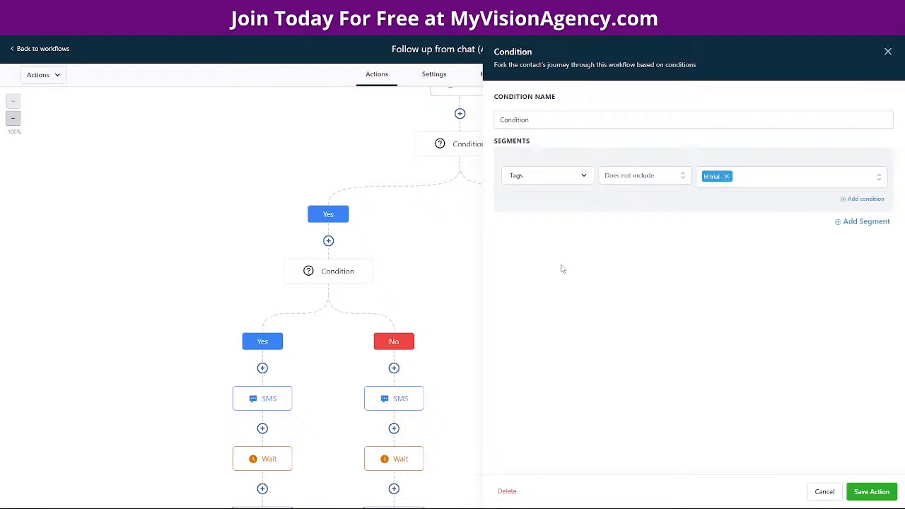
left_click(259, 405)
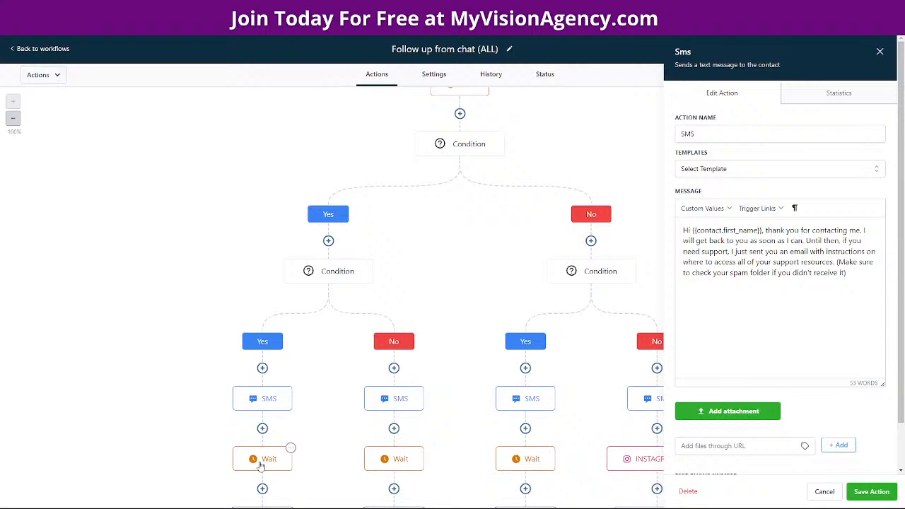
left_click(289, 451)
Step: Read through the Email action on the leftmost Yes path, including its message body, and close it without changes
scroll(205, 389, "down", 4)
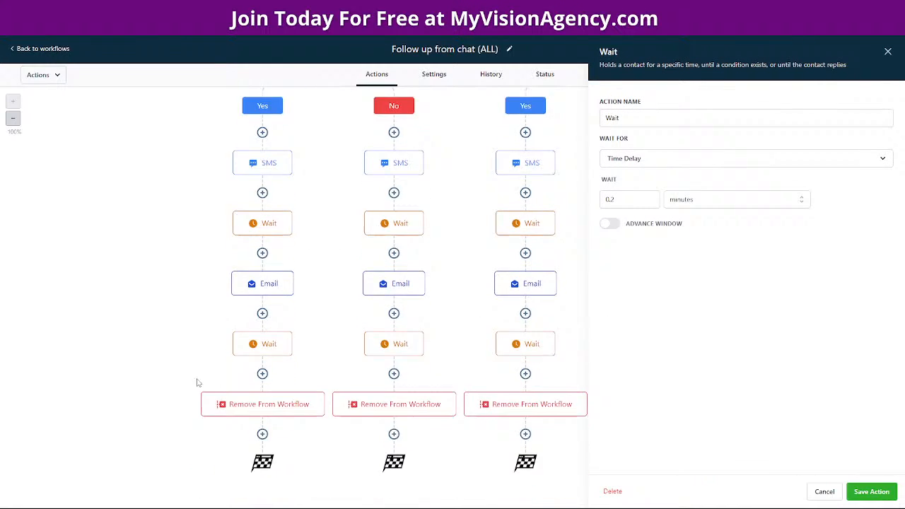
left_click(286, 230)
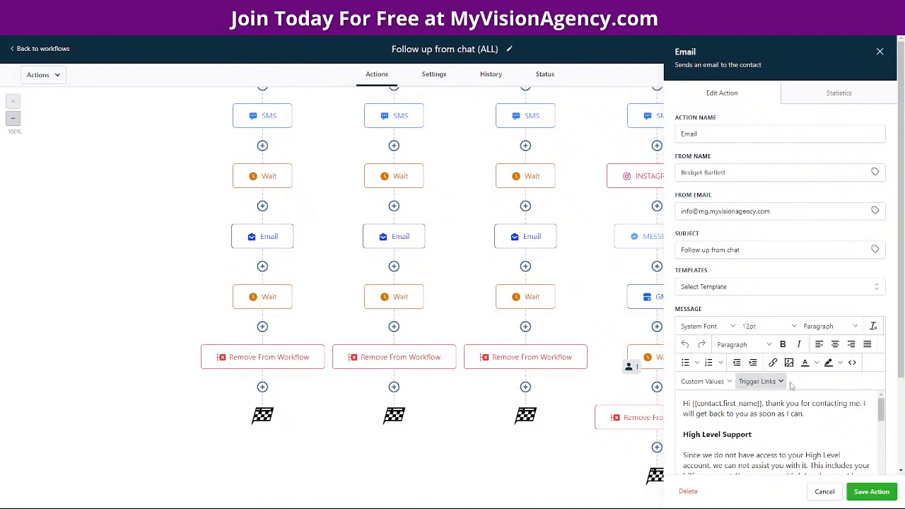
scroll(827, 437, "down", 10)
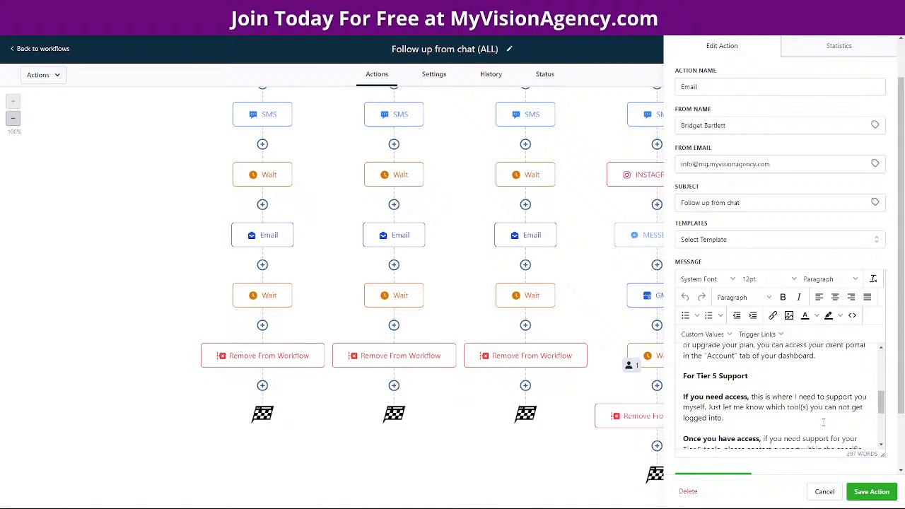
scroll(824, 423, "down", 2)
scroll(813, 417, "up", 6)
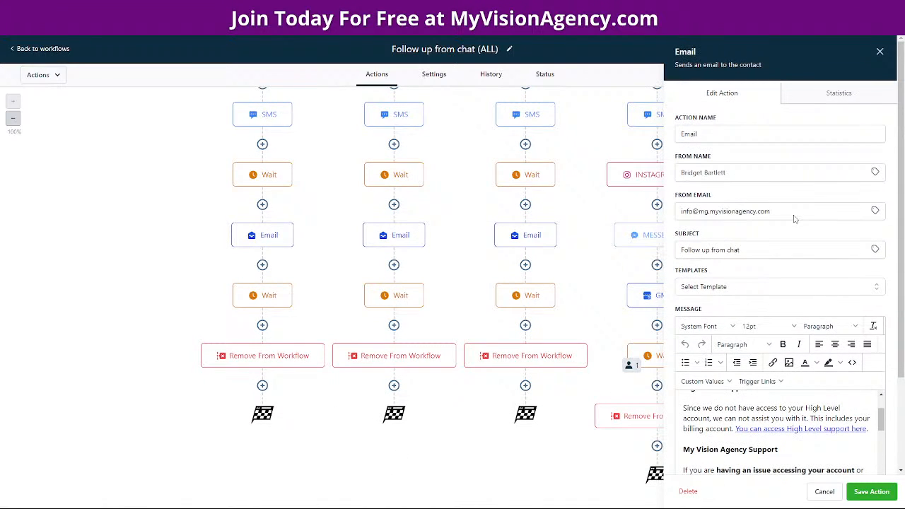
left_click(880, 51)
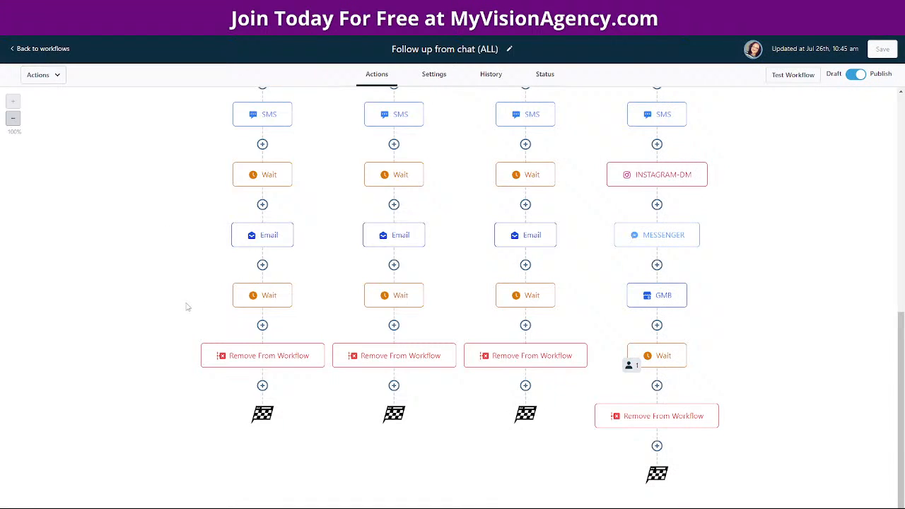
Step: Examine the whole workflow from its triggers through both Condition levels down to the Remove From Workflow actions
scroll(180, 283, "up", 3)
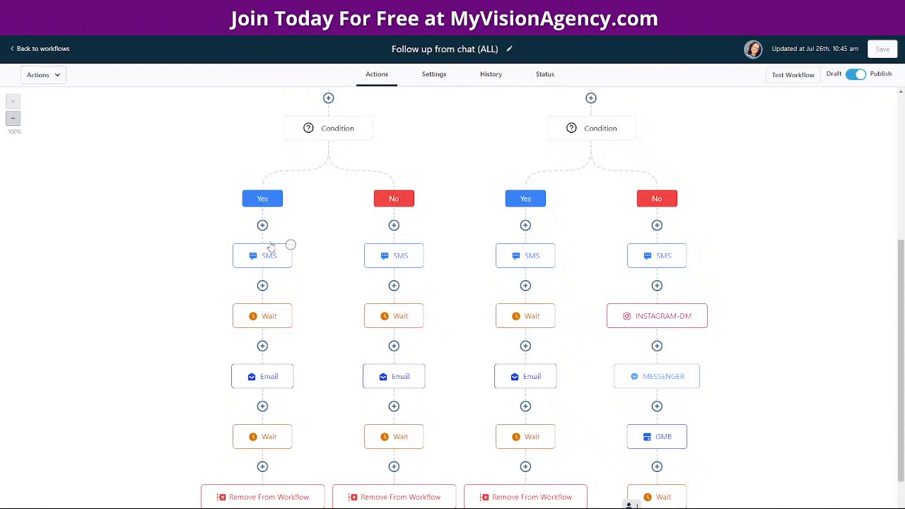
scroll(173, 335, "up", 5)
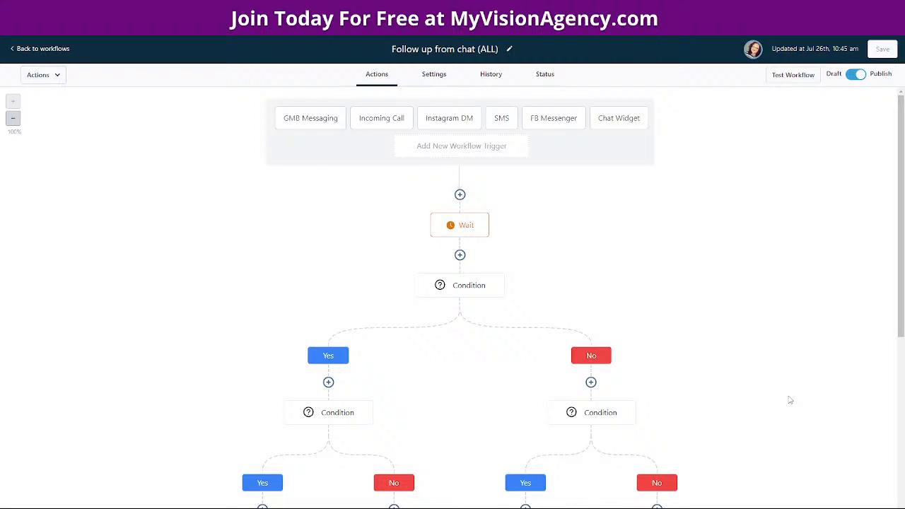
scroll(283, 398, "down", 3)
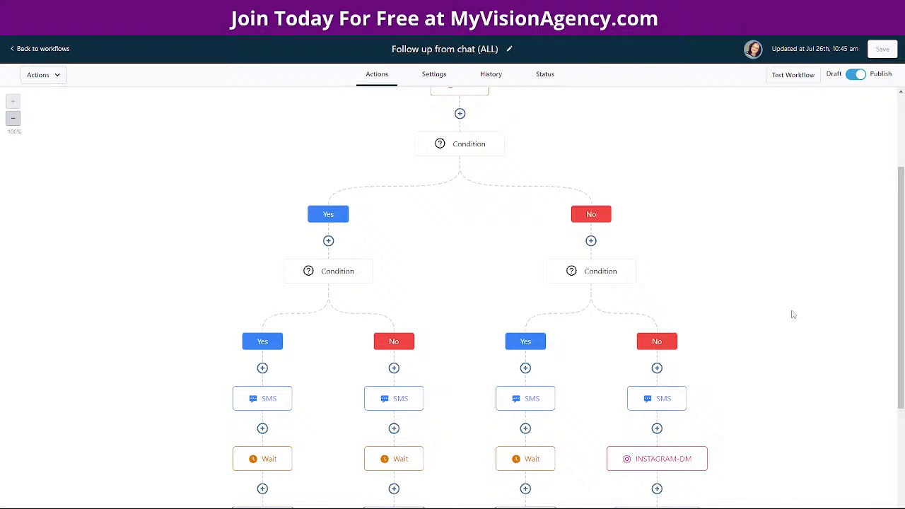
scroll(793, 314, "up", 2)
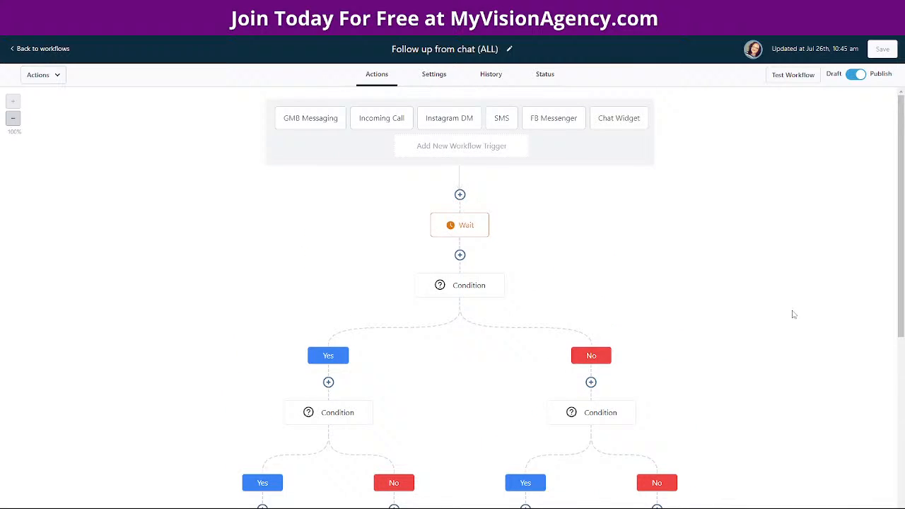
scroll(728, 301, "down", 3)
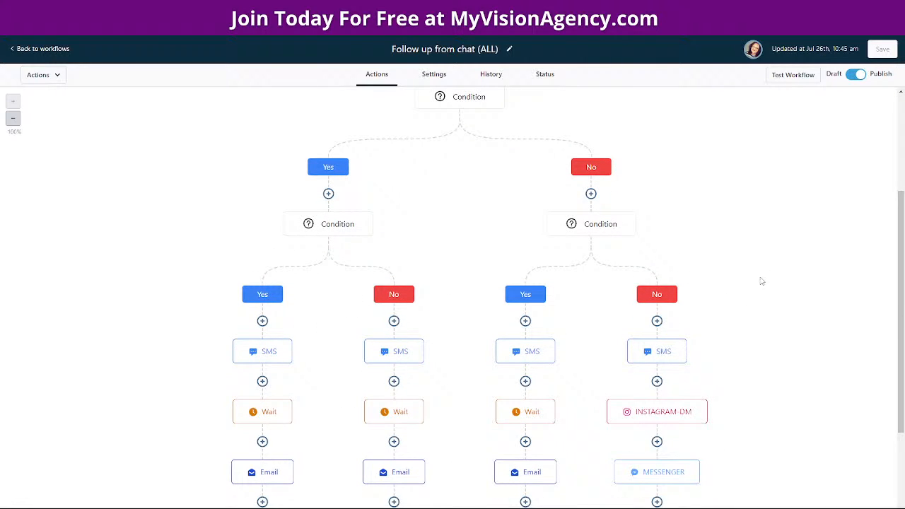
scroll(769, 279, "down", 1)
scroll(773, 289, "down", 1)
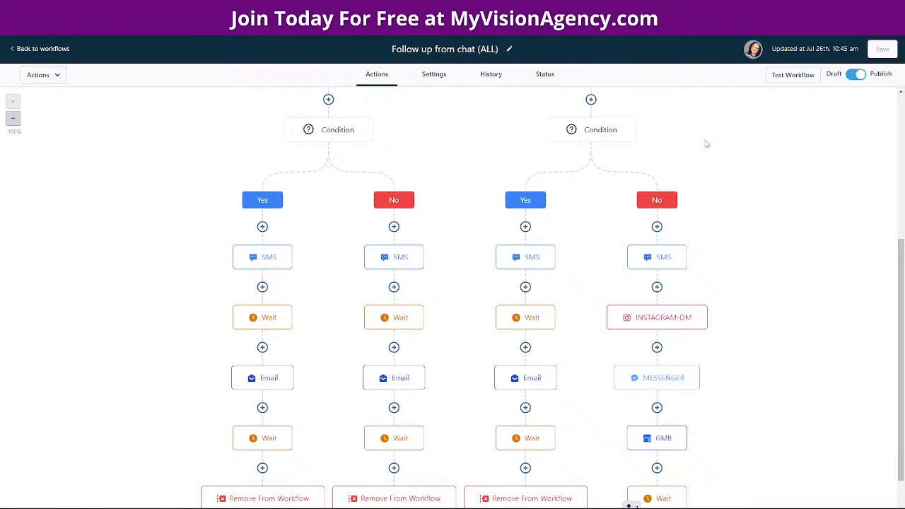
scroll(746, 254, "up", 1)
scroll(757, 264, "down", 3)
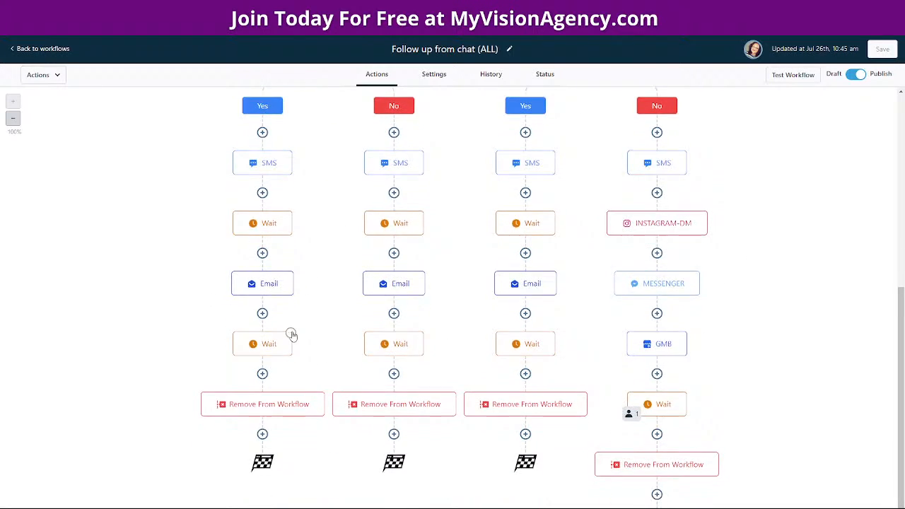
scroll(286, 297, "up", 5)
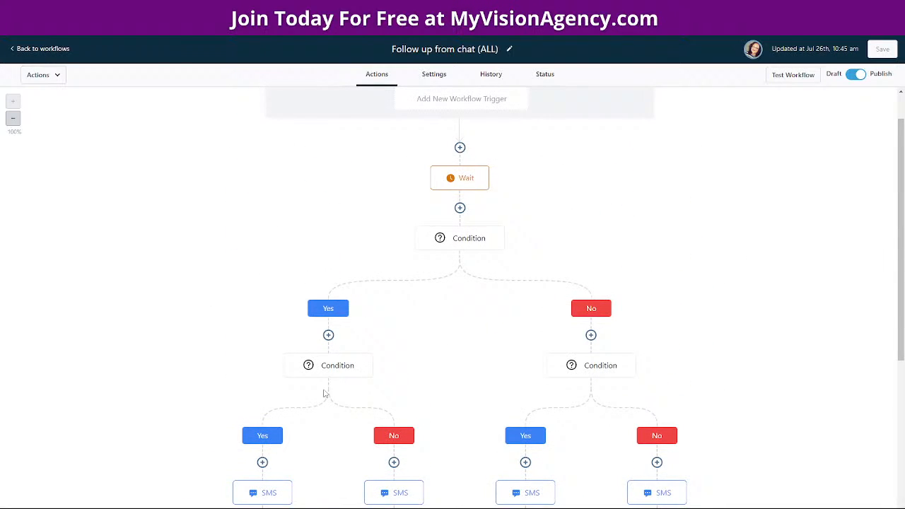
scroll(324, 393, "down", 1)
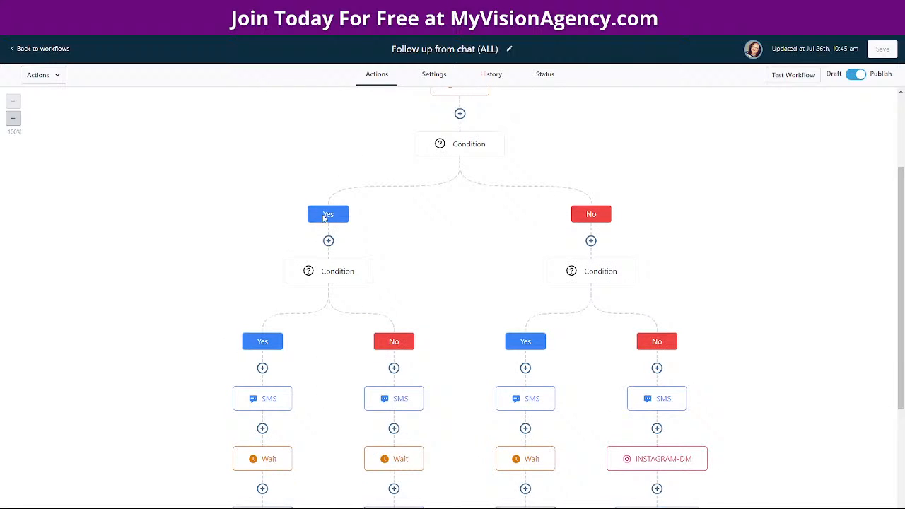
scroll(333, 394, "down", 2)
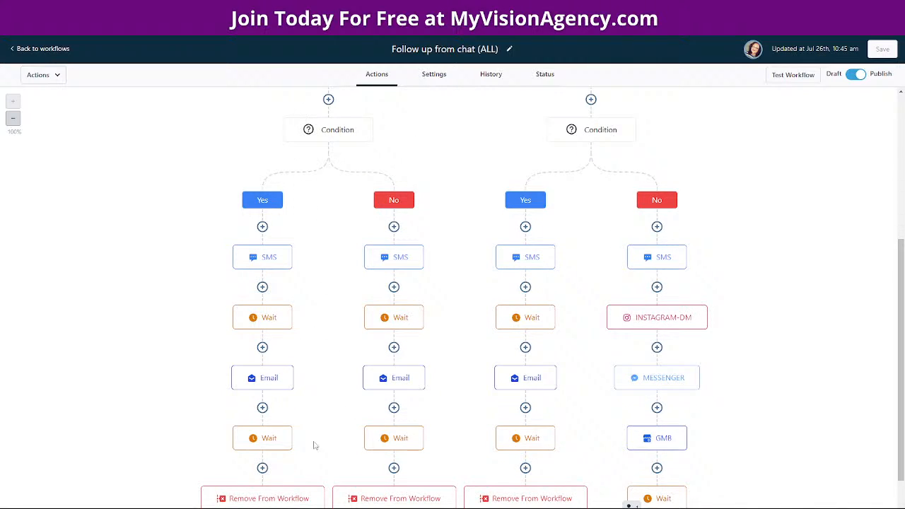
scroll(320, 434, "down", 2)
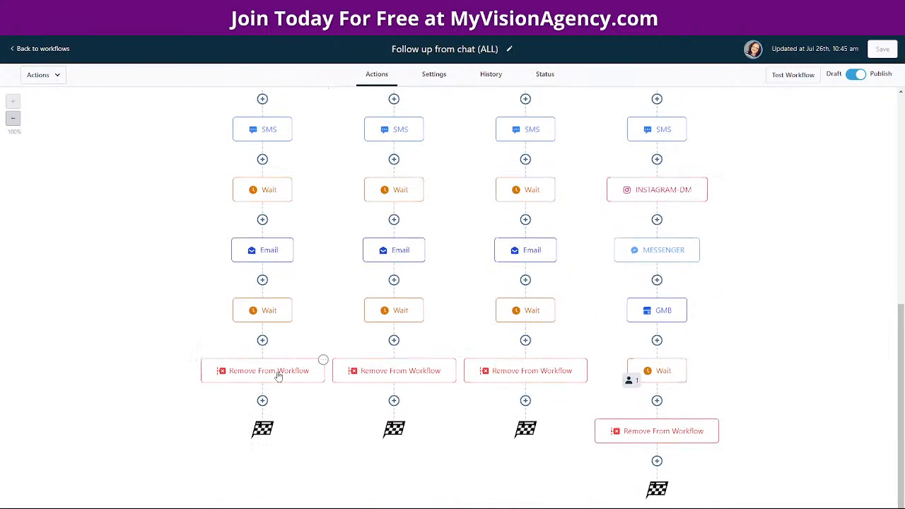
Step: Check the last Wait delay and the Remove From Workflow settings on the leftmost Yes path, without saving
left_click(256, 297)
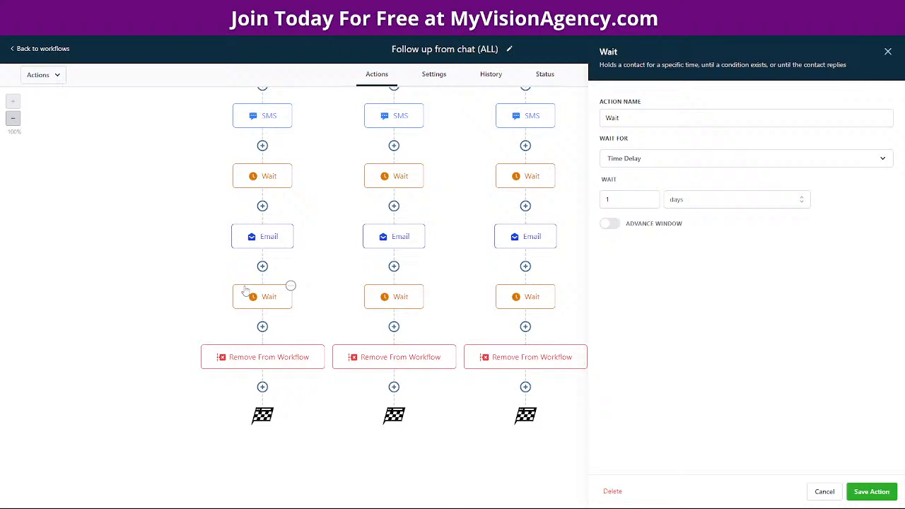
left_click(265, 365)
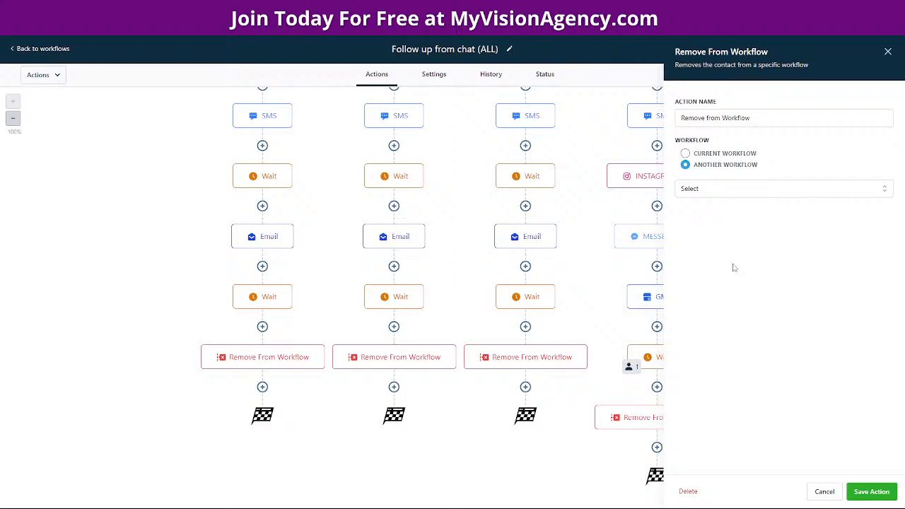
left_click(822, 492)
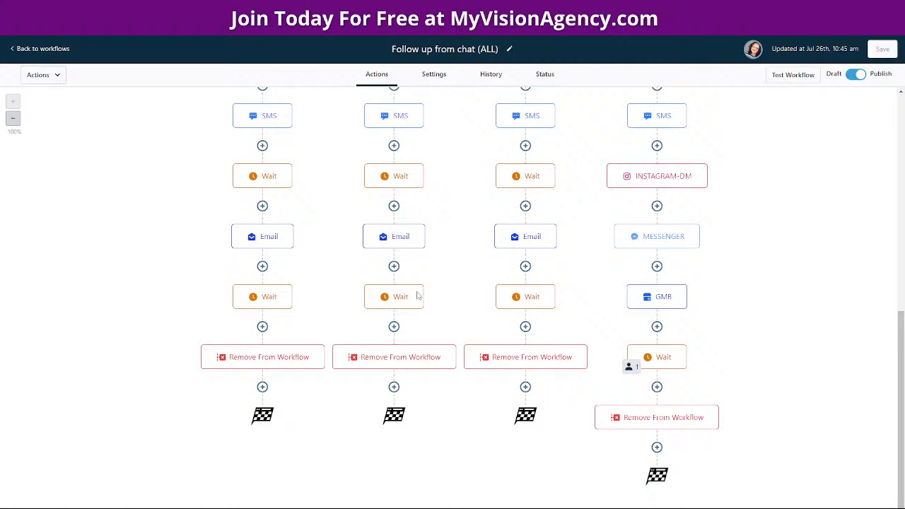
Step: Set the leftmost path's Remove From Workflow action to Current Workflow and save the action
left_click(259, 362)
left_click(685, 153)
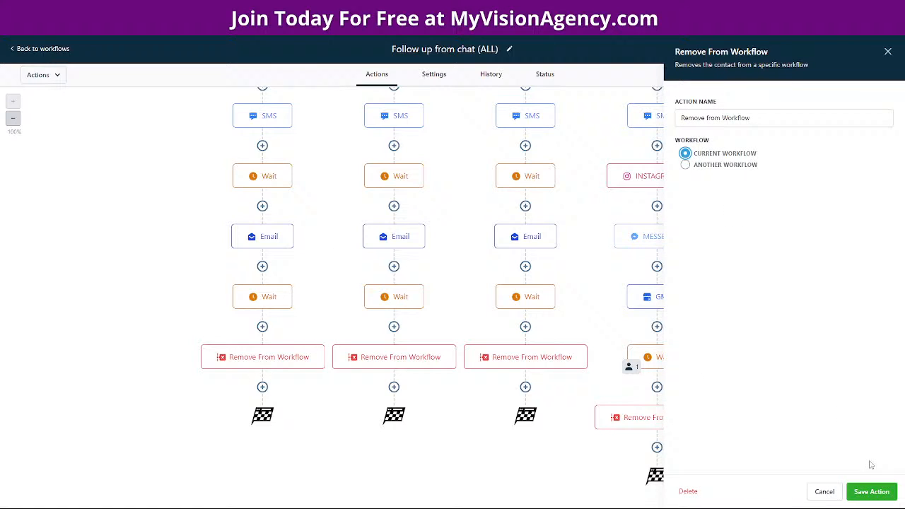
left_click(869, 489)
Step: Go back up to the first Condition, view the tags that decide its Yes and No branches, and cancel
scroll(532, 352, "up", 3)
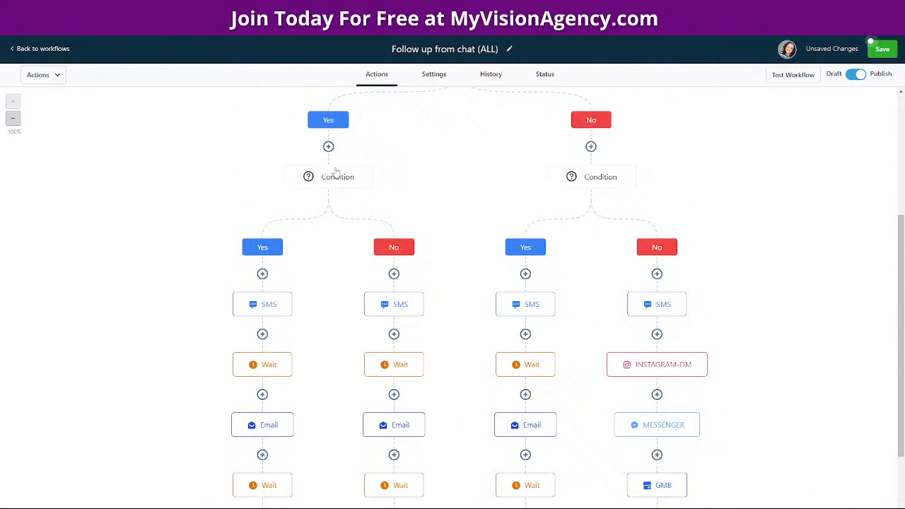
scroll(364, 269, "up", 3)
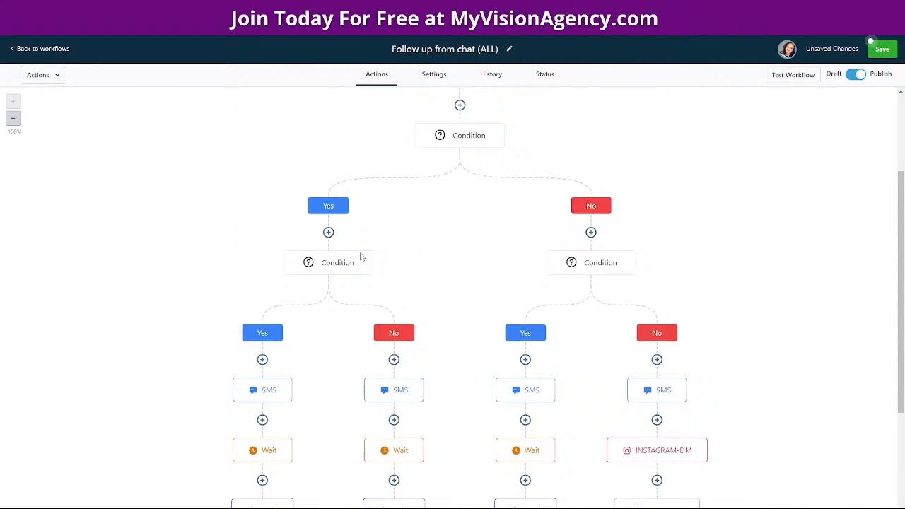
scroll(753, 294, "down", 1)
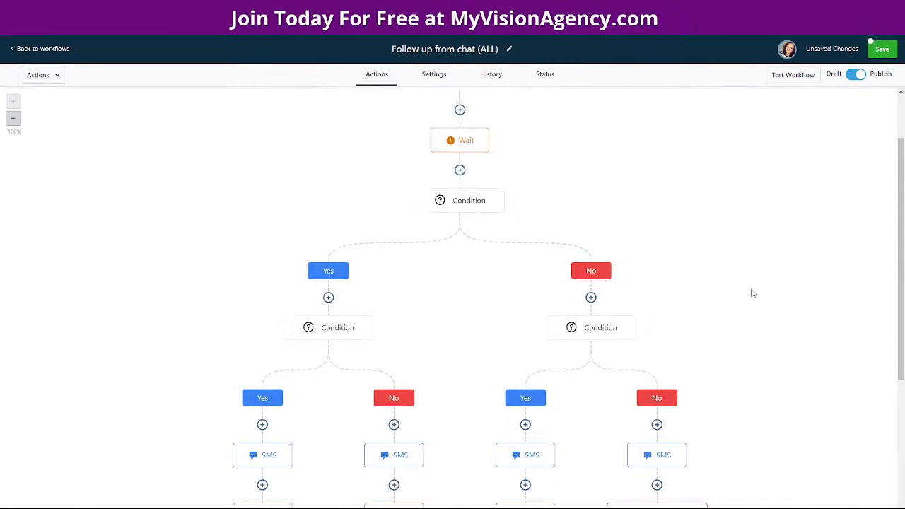
left_click(478, 192)
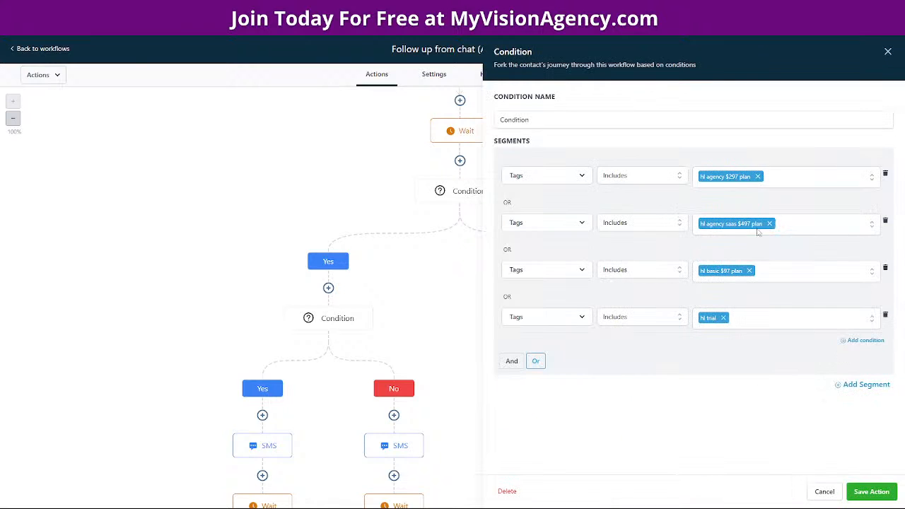
left_click(826, 495)
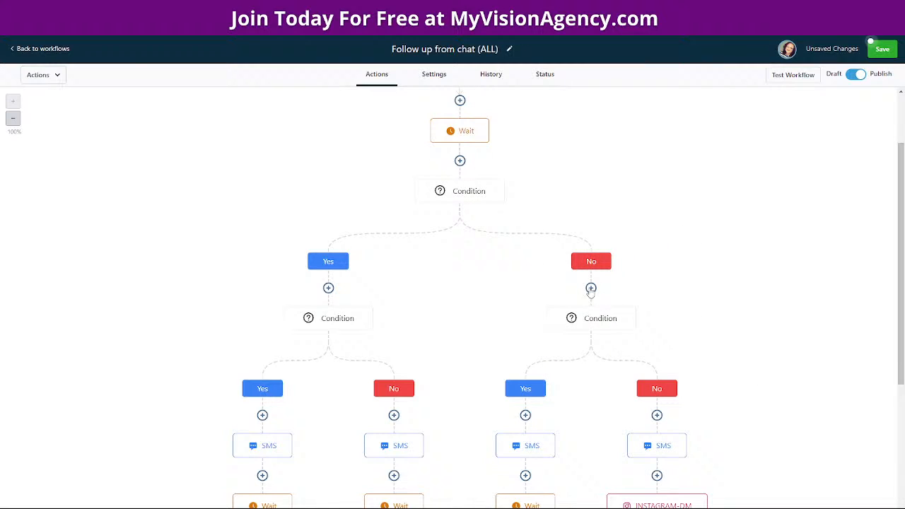
Step: Review the beginner, business and professional plan tags in the Condition on the first No branch, and close it
scroll(633, 323, "down", 2)
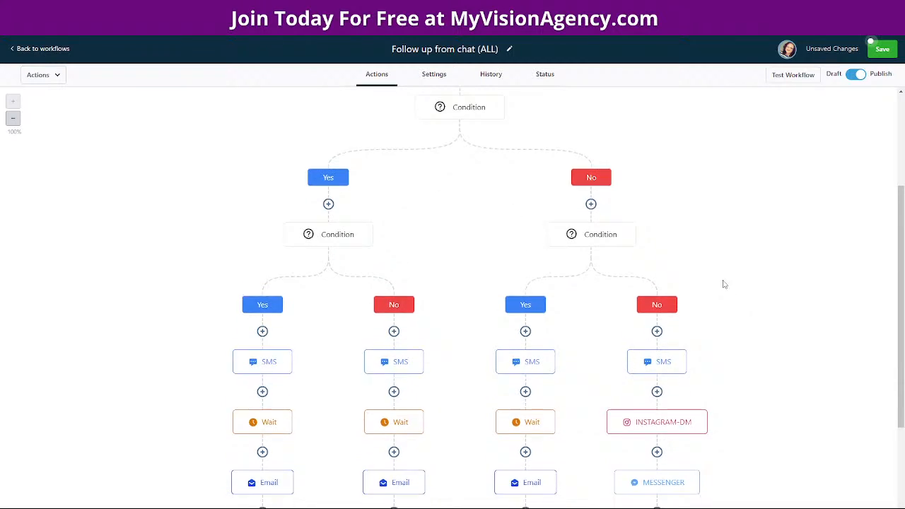
left_click(587, 224)
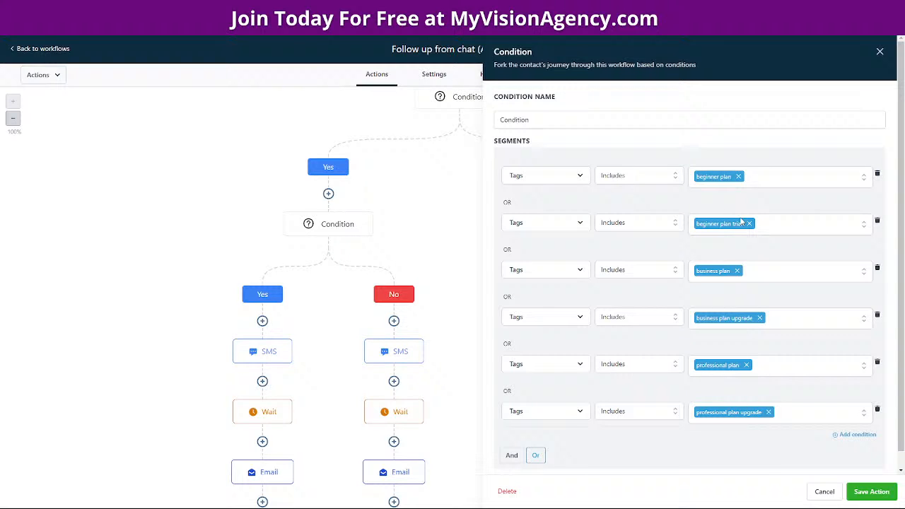
left_click(878, 53)
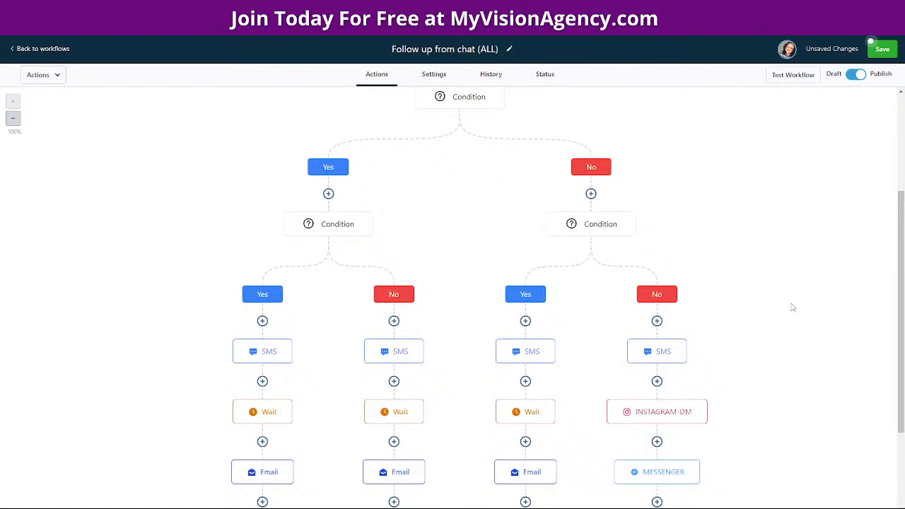
Step: Read the SMS message on the Yes path under the first No branch, and close it without saving
scroll(778, 303, "down", 2)
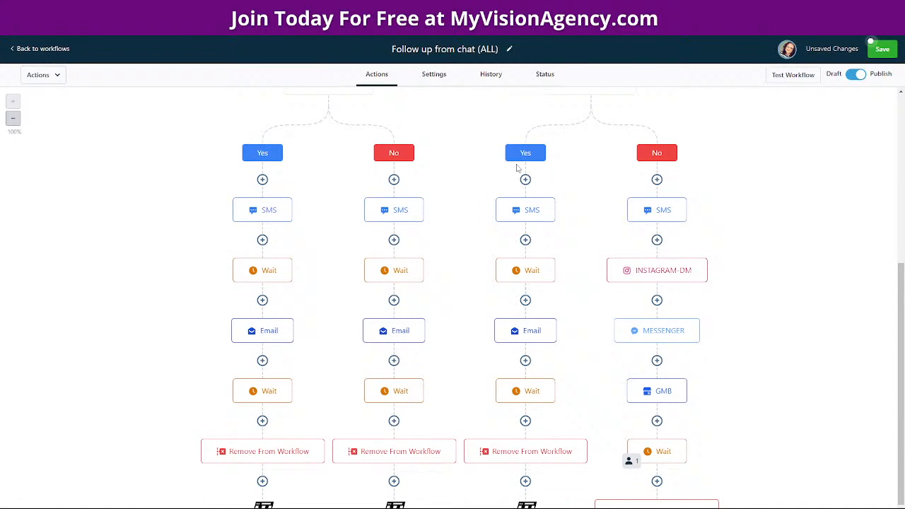
left_click(525, 210)
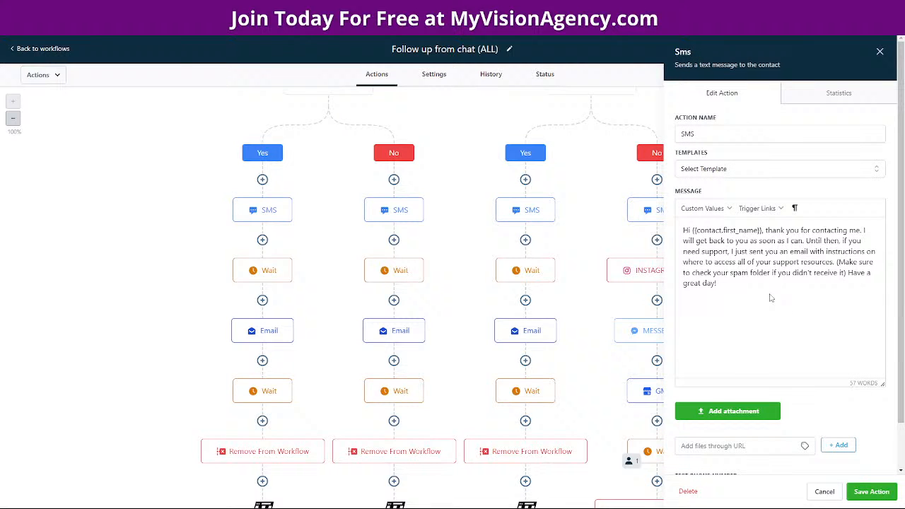
left_click(880, 54)
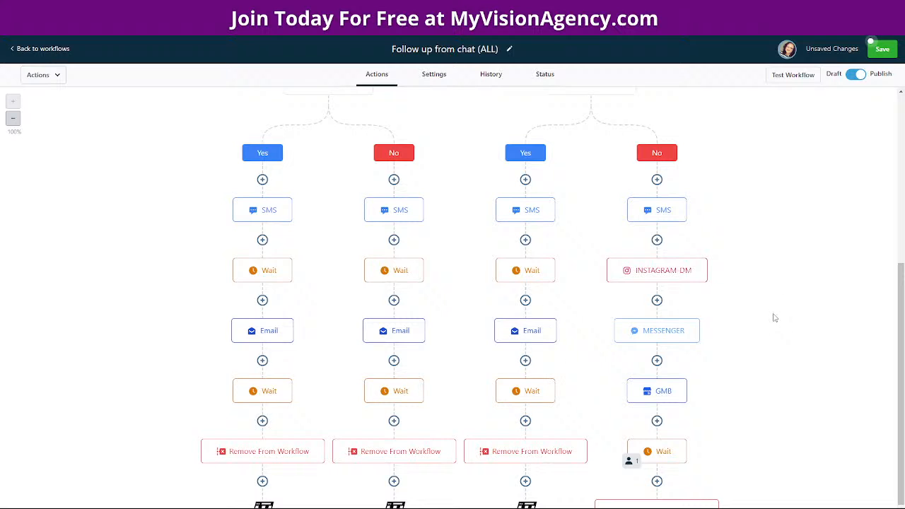
Step: Look over the nested branches again, read the SMS message on the rightmost No path, and cancel
scroll(820, 311, "up", 2)
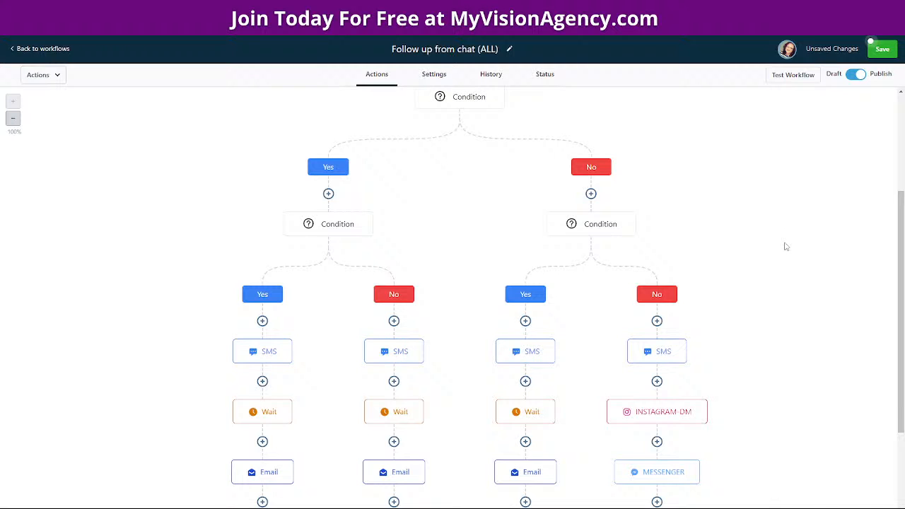
scroll(783, 247, "up", 1)
scroll(777, 352, "down", 1)
scroll(784, 360, "down", 1)
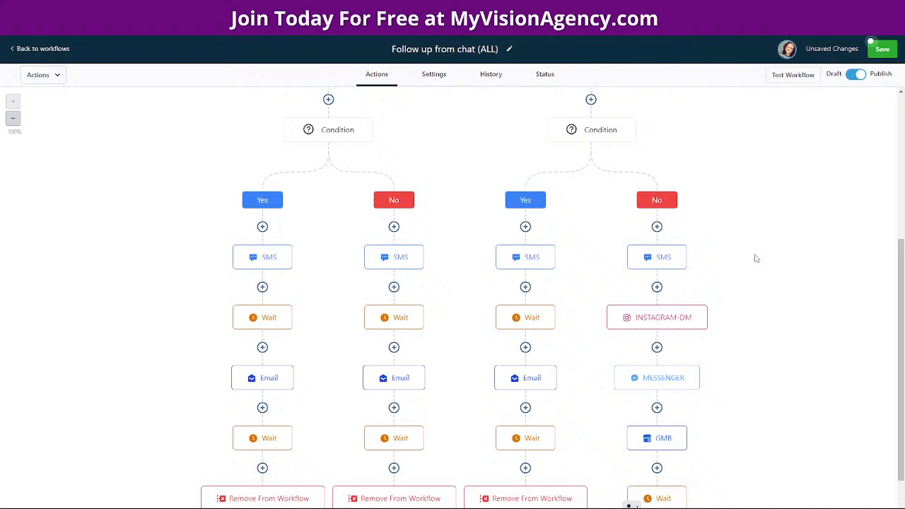
scroll(707, 233, "up", 1)
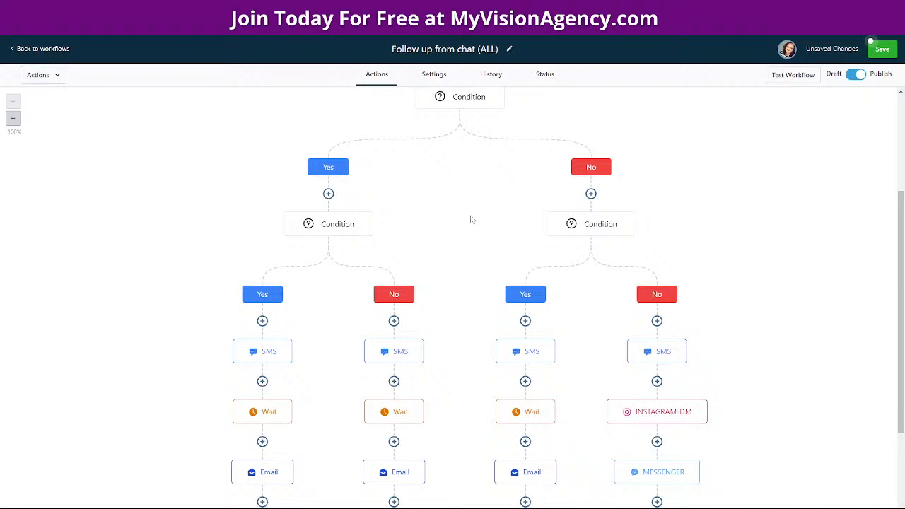
scroll(761, 372, "down", 2)
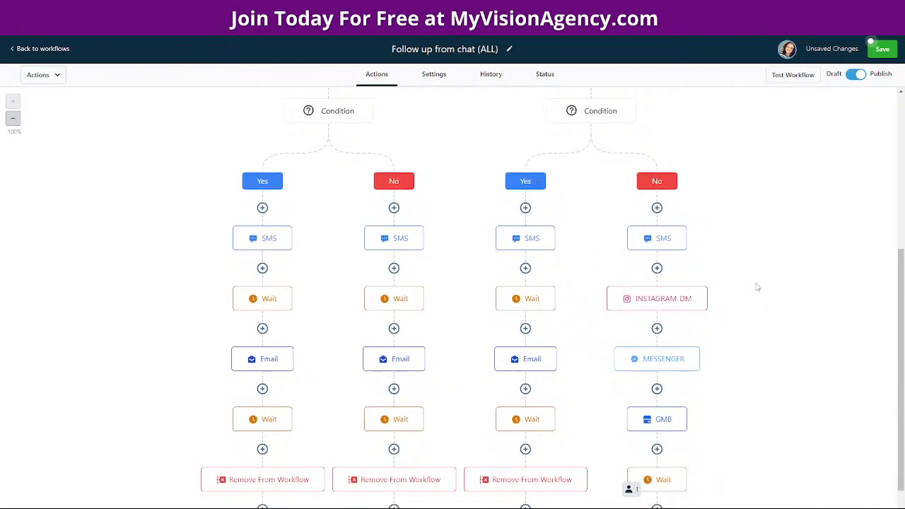
left_click(651, 214)
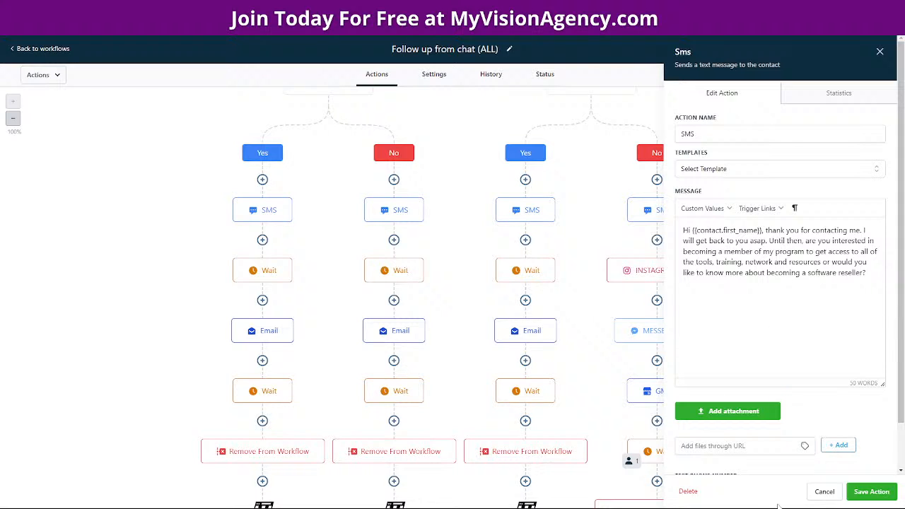
left_click(824, 491)
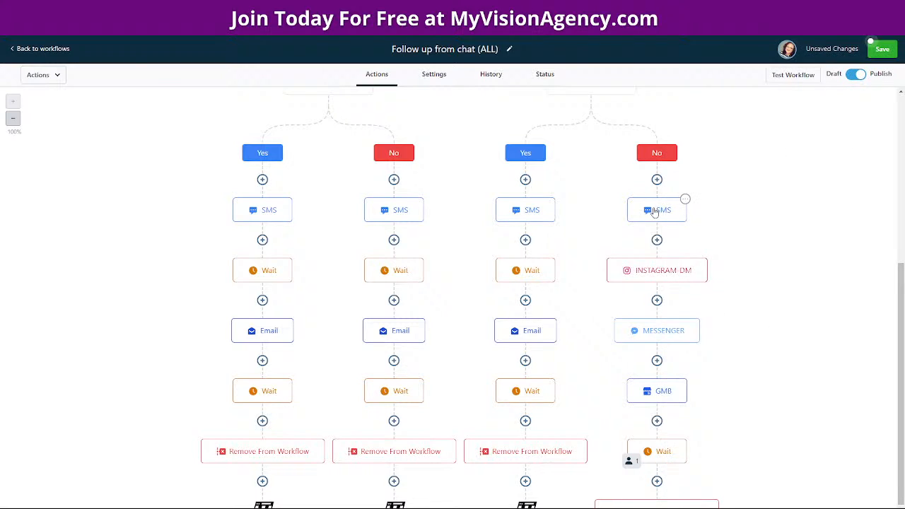
Step: Read the Instagram DM, Messenger and GMB messages on the rightmost No path, closing each without saving
left_click(666, 274)
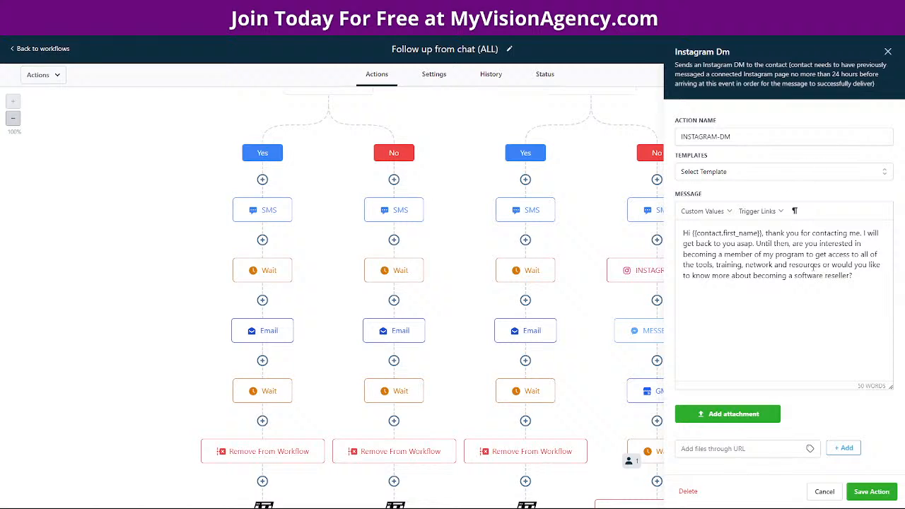
left_click(888, 53)
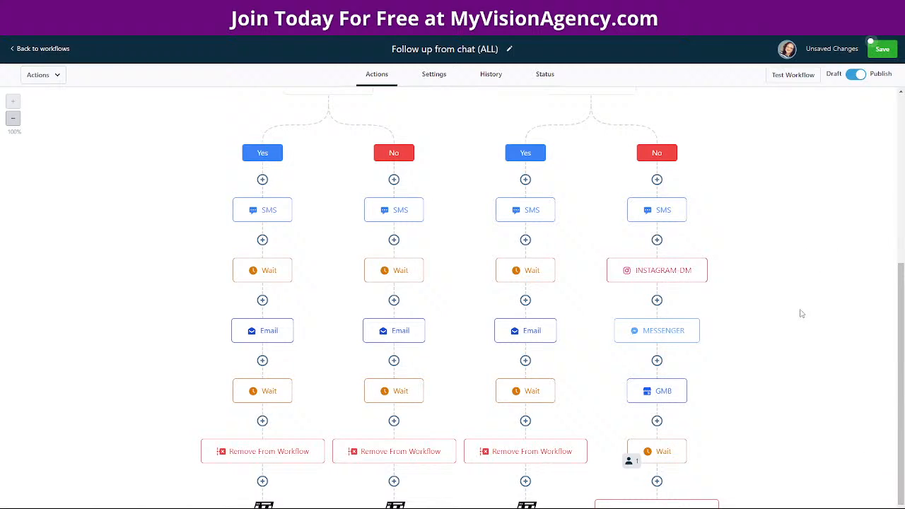
mouse_move(648, 340)
left_click(662, 335)
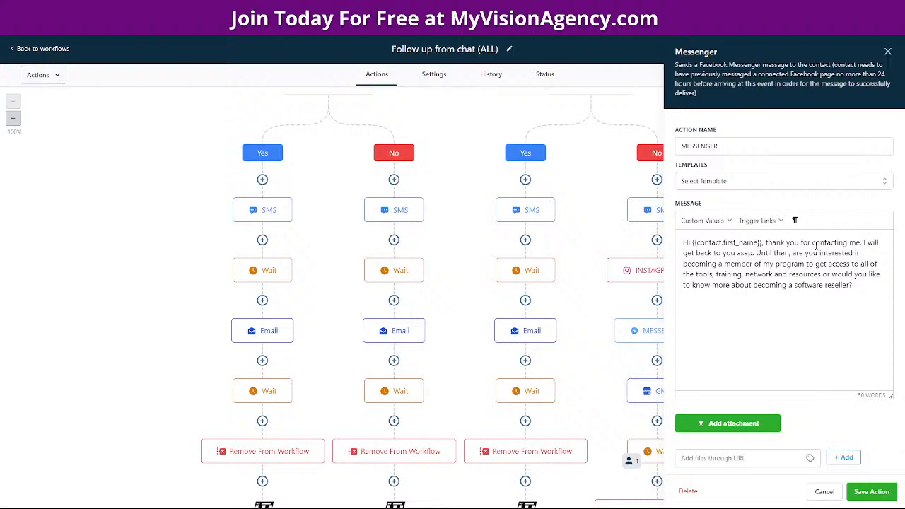
left_click(888, 51)
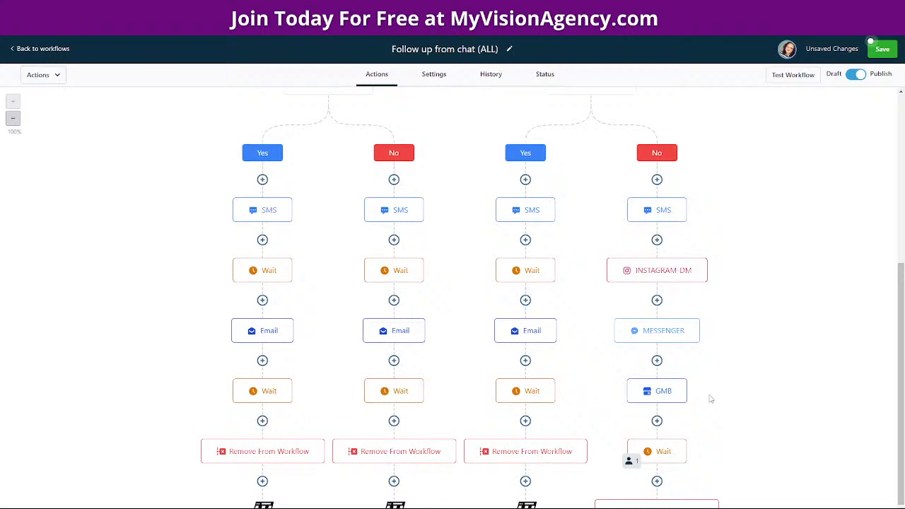
left_click(664, 389)
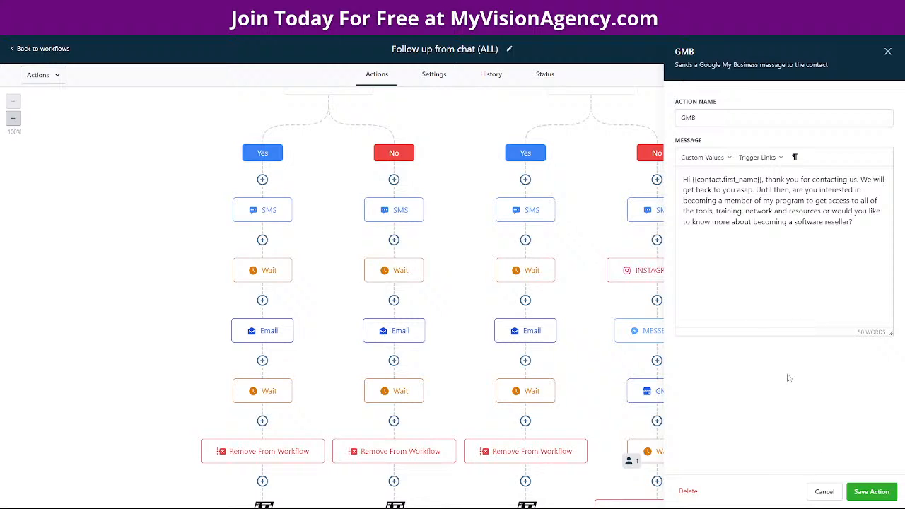
left_click(822, 491)
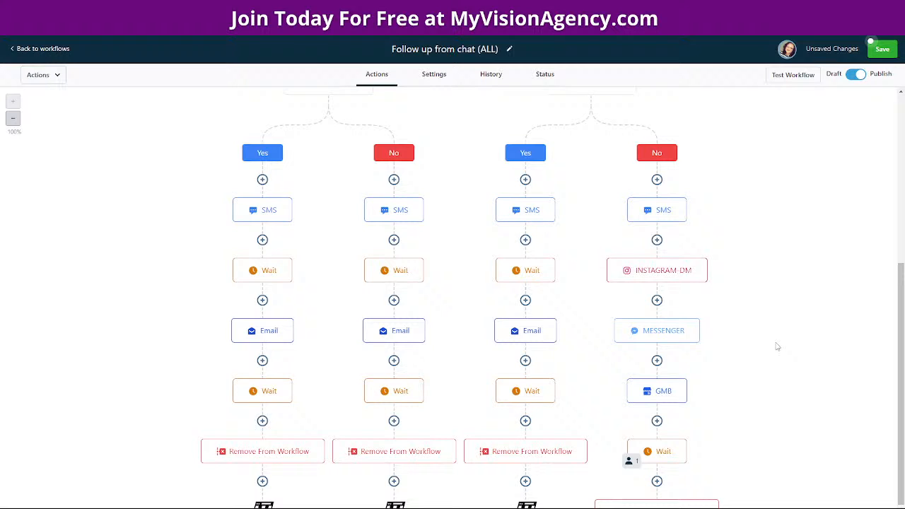
Step: Look over the end of the rightmost No path, and return to the workflow's triggers and first Condition
mouse_move(680, 332)
scroll(761, 365, "down", 1)
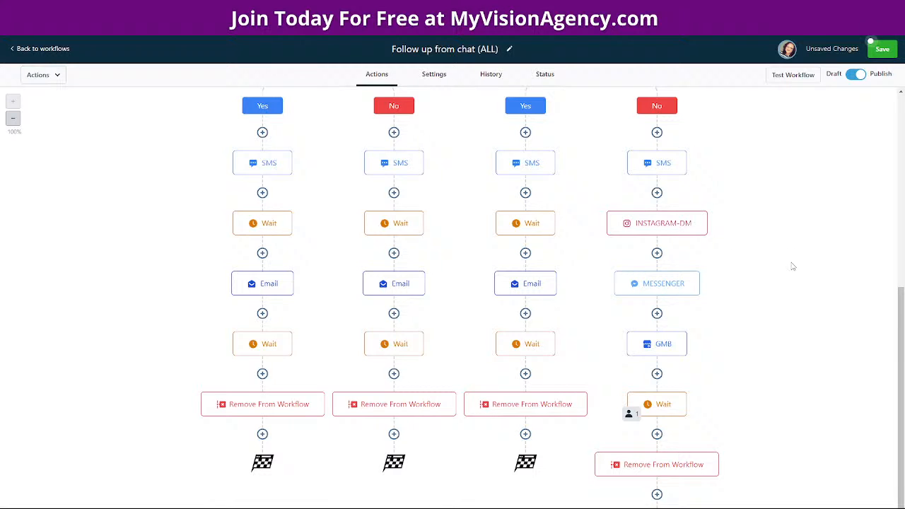
scroll(767, 278, "down", 1)
scroll(766, 276, "up", 10)
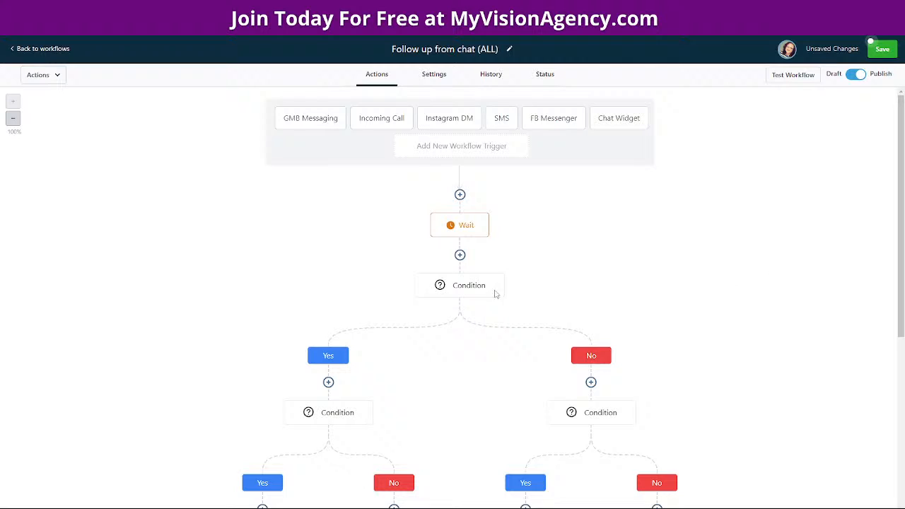
mouse_move(460, 288)
Step: Leave the workflow for the Chatbots workflow list, discarding the unsaved changes
left_click(61, 51)
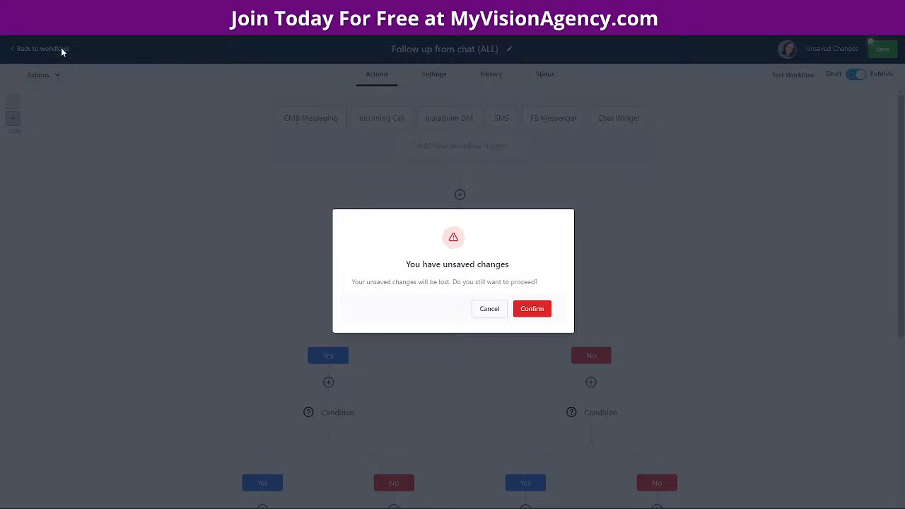
left_click(488, 309)
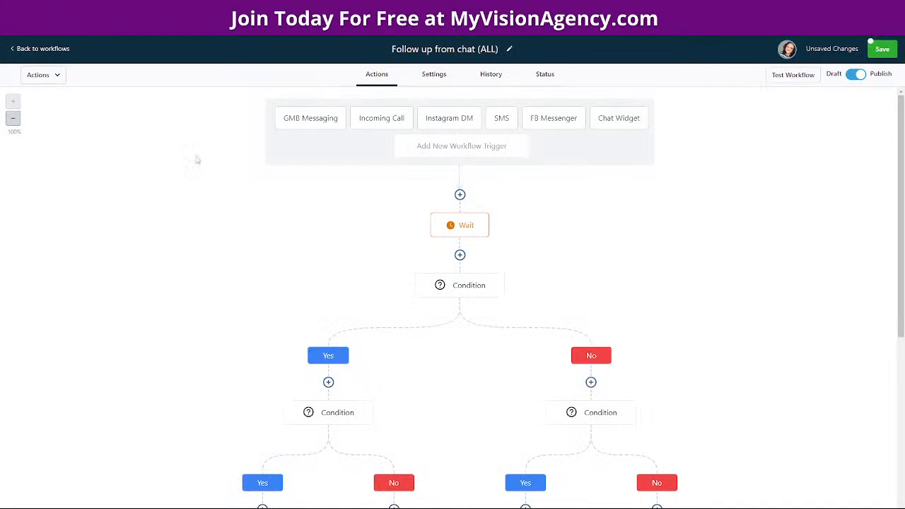
left_click(61, 50)
left_click(535, 315)
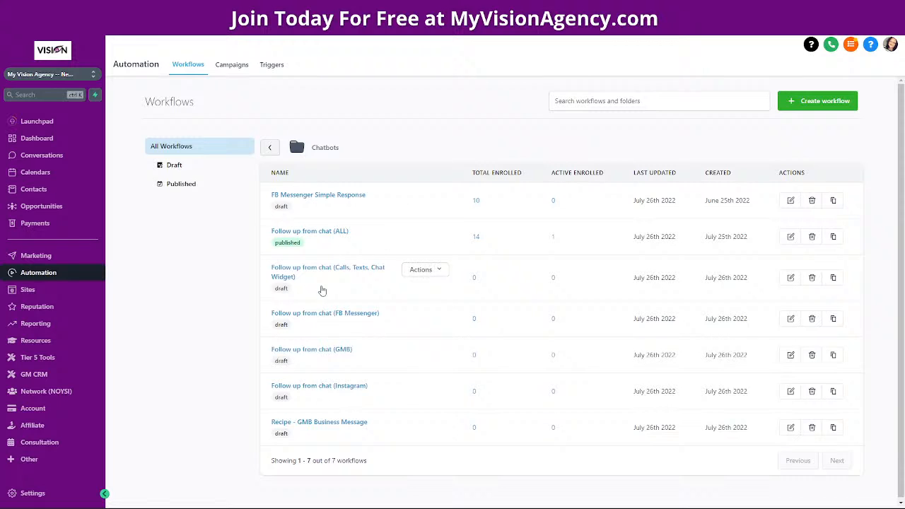
Step: Create a new workflow, browse the recipe templates, and start from Recipe - FB Messenger
left_click(813, 101)
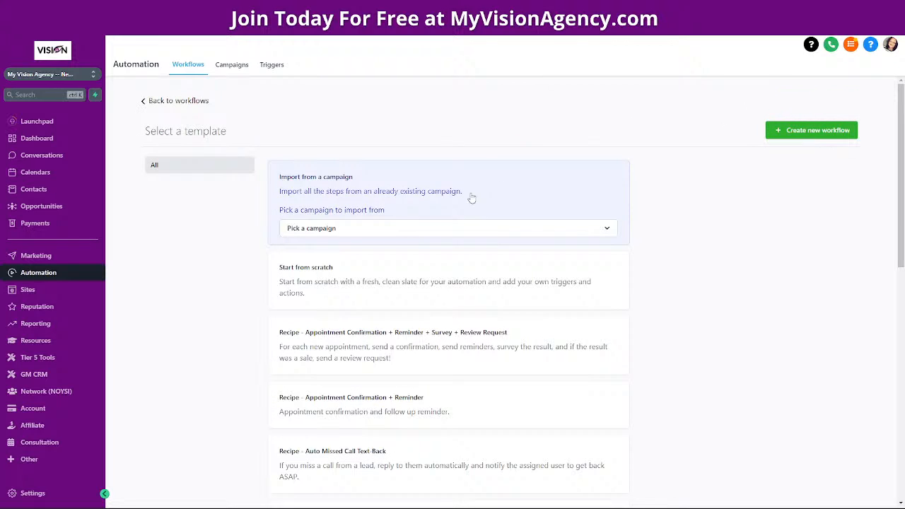
scroll(219, 288, "down", 5)
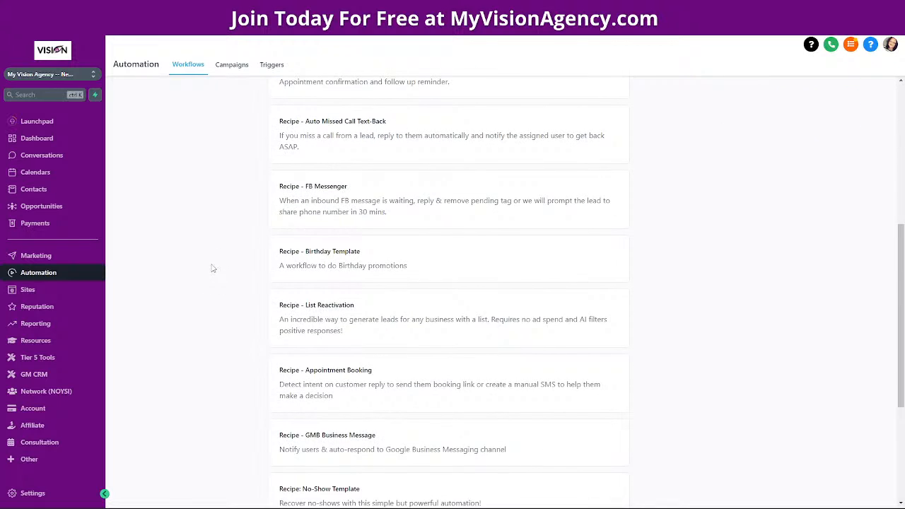
scroll(278, 234, "up", 1)
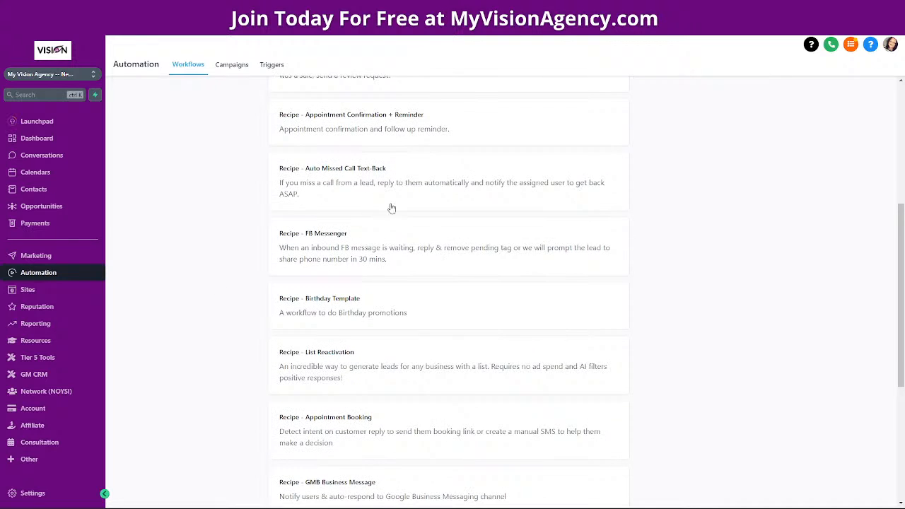
scroll(396, 205, "up", 1)
scroll(354, 297, "down", 5)
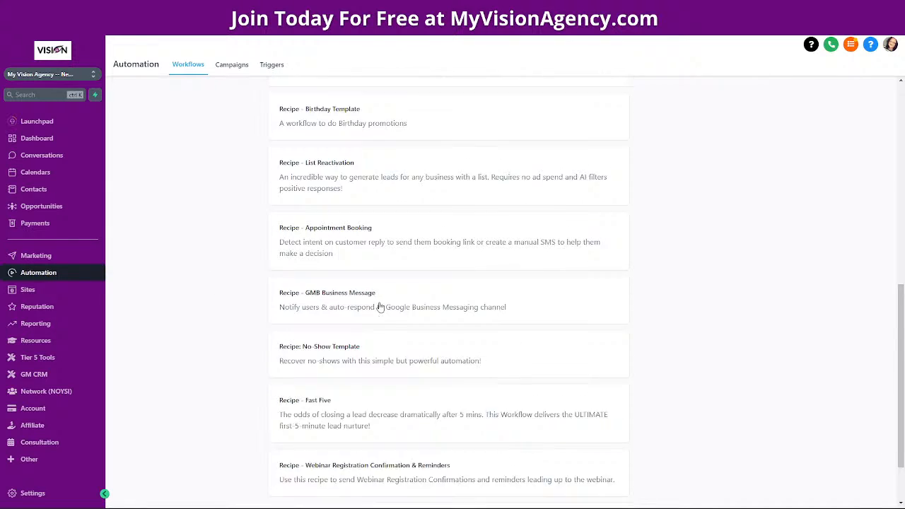
scroll(418, 281, "up", 3)
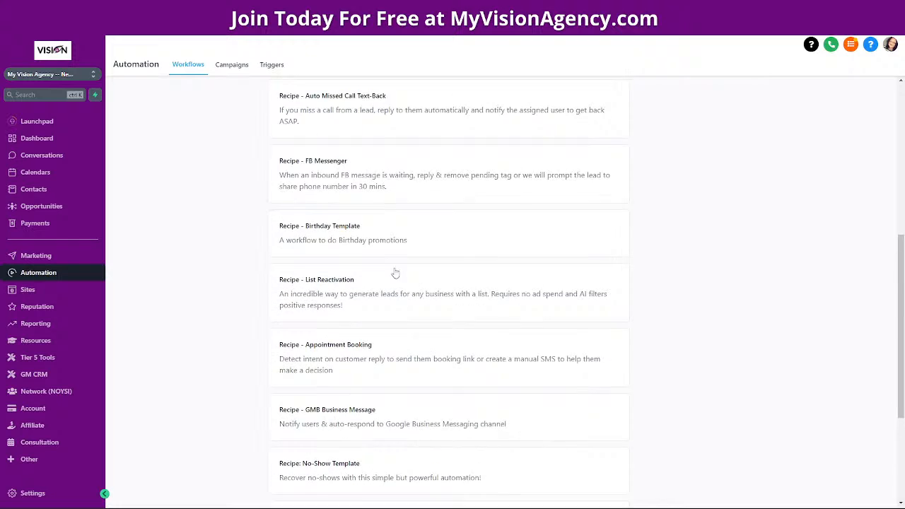
scroll(739, 277, "up", 5)
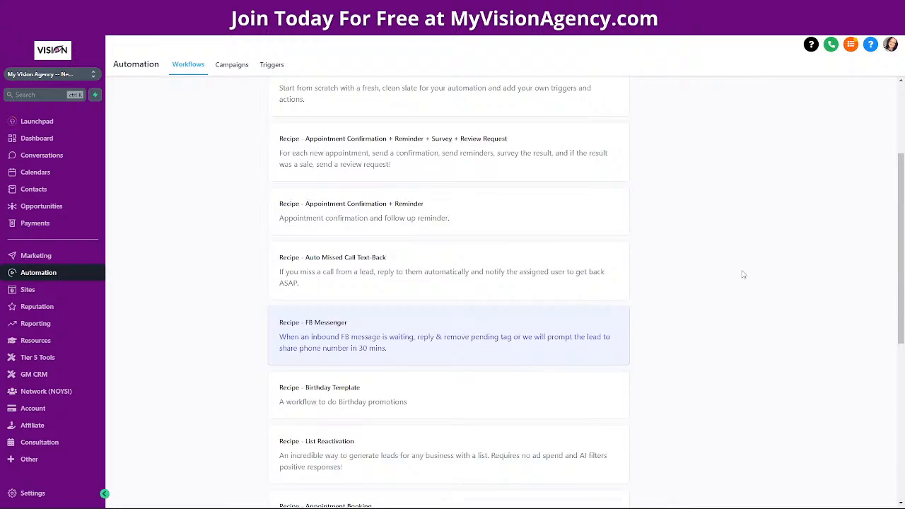
left_click(828, 142)
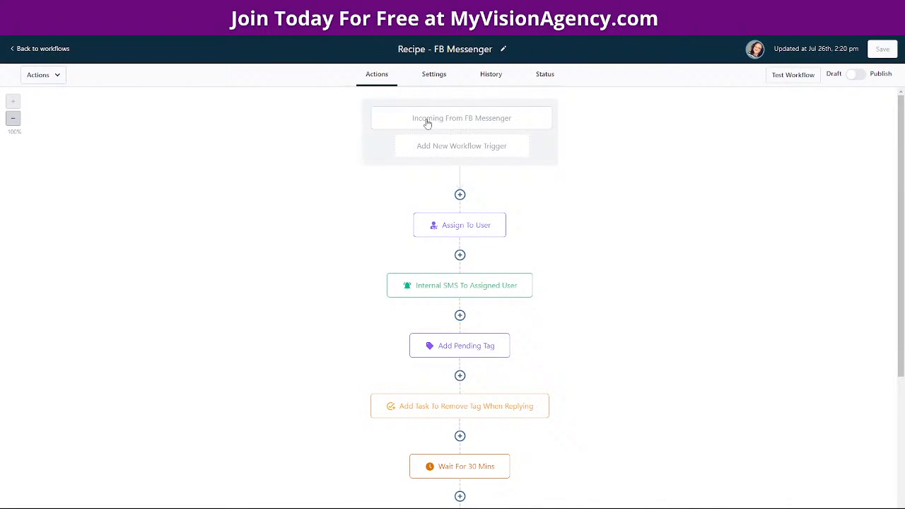
Step: Review the Assign To User action's user options and the Internal SMS To Assigned User notification, without changing them
left_click(462, 229)
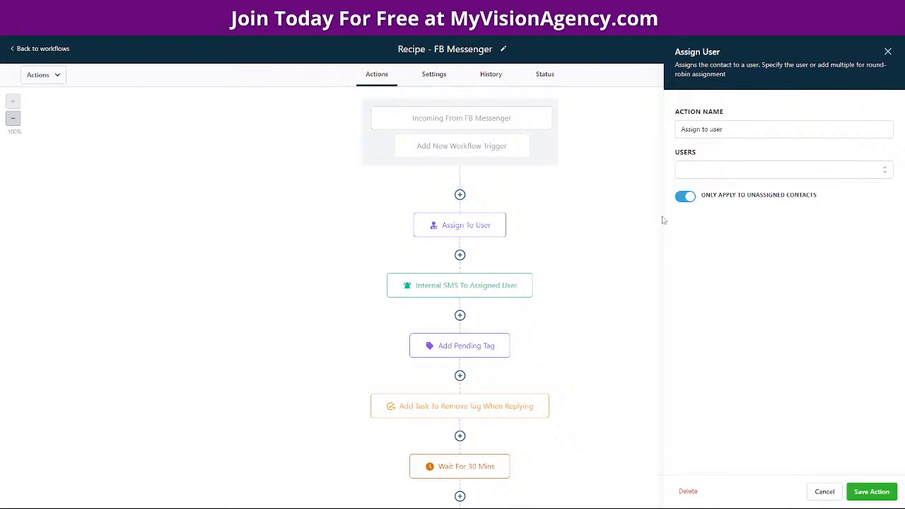
left_click(694, 172)
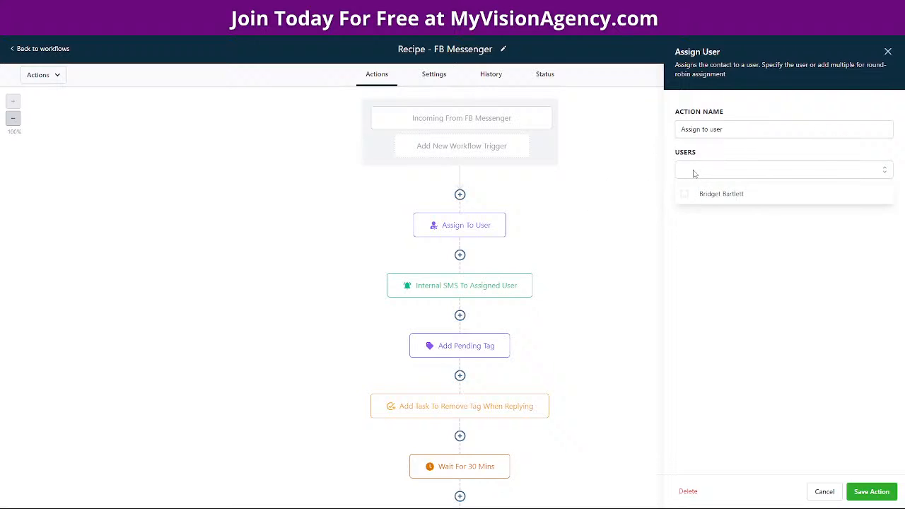
left_click(735, 148)
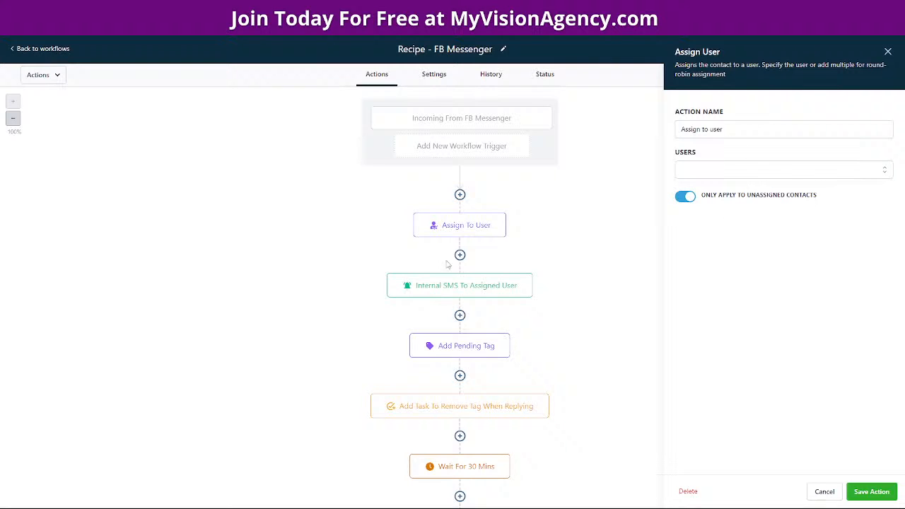
left_click(447, 291)
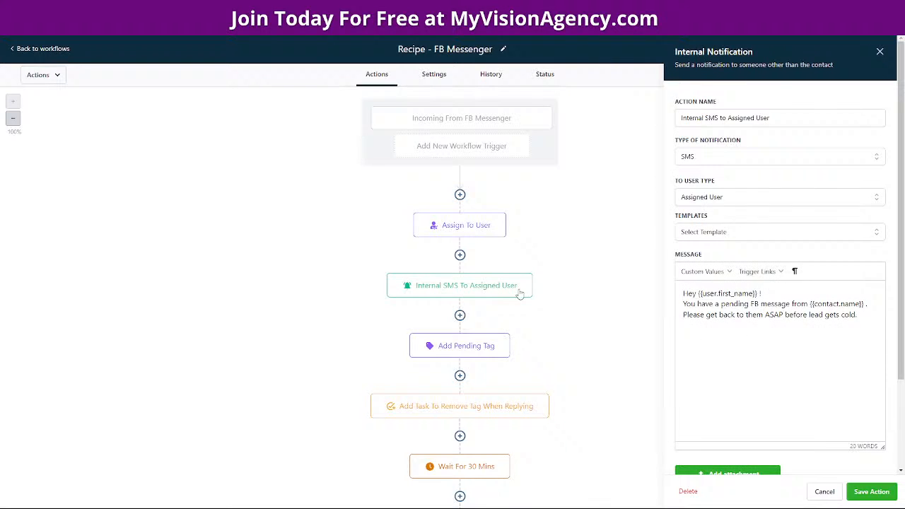
scroll(792, 368, "down", 1)
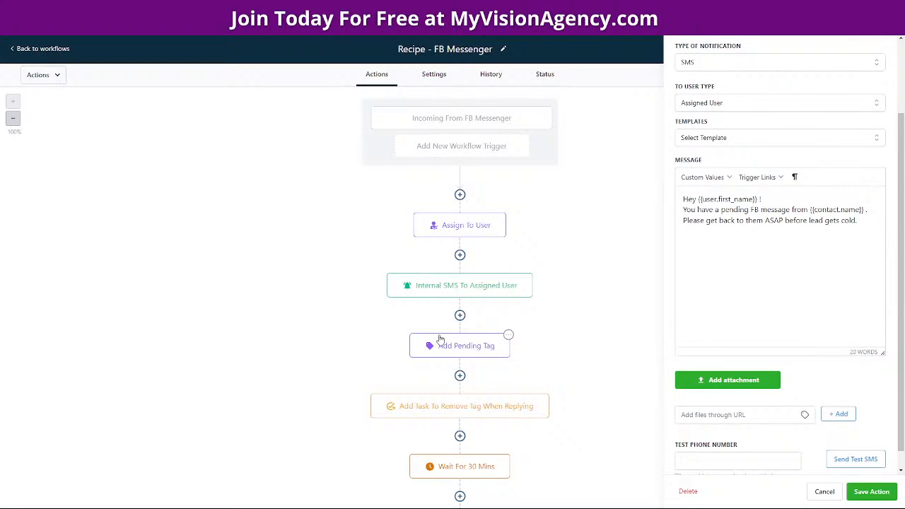
Step: Review the Add Pending Tag action and the Add Task To Remove Tag When Replying settings in the recipe
left_click(475, 354)
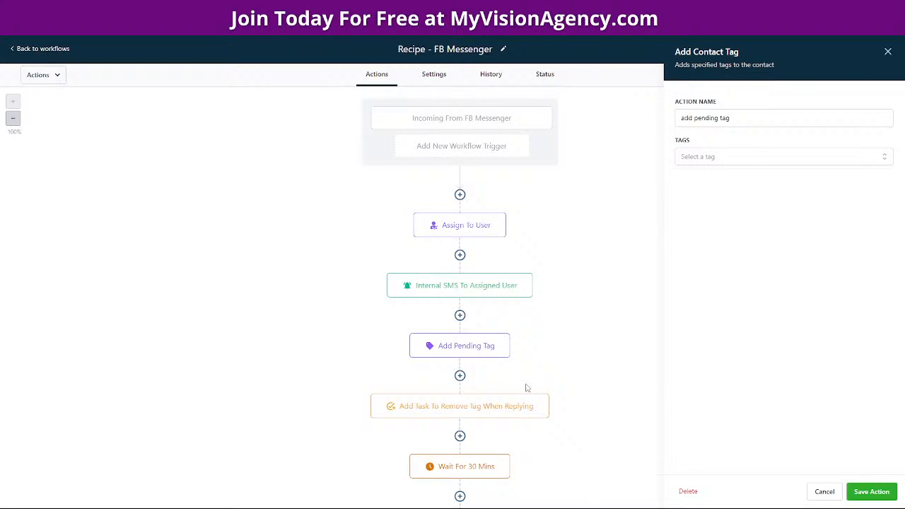
left_click(449, 414)
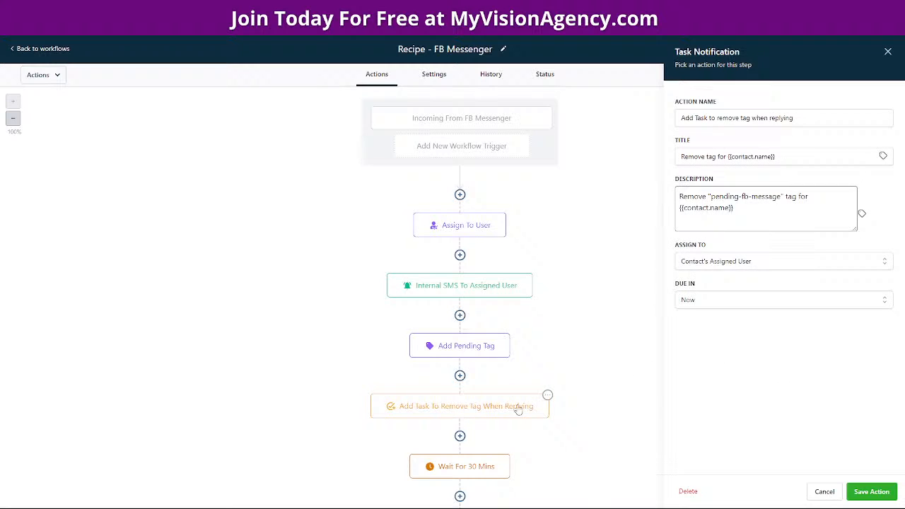
scroll(571, 418, "down", 3)
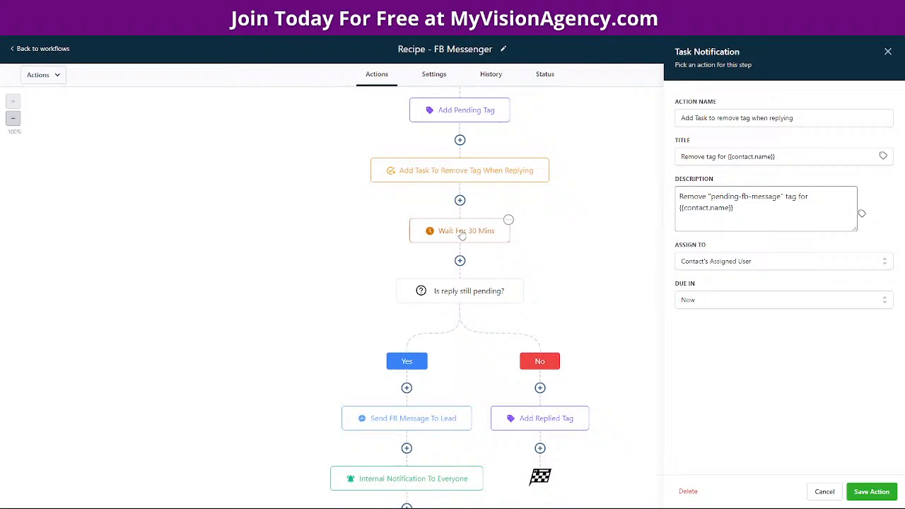
Step: Look over the FB Messenger recipe's wait and reply-pending branches, and return to the Chatbots workflow list
scroll(586, 305, "down", 1)
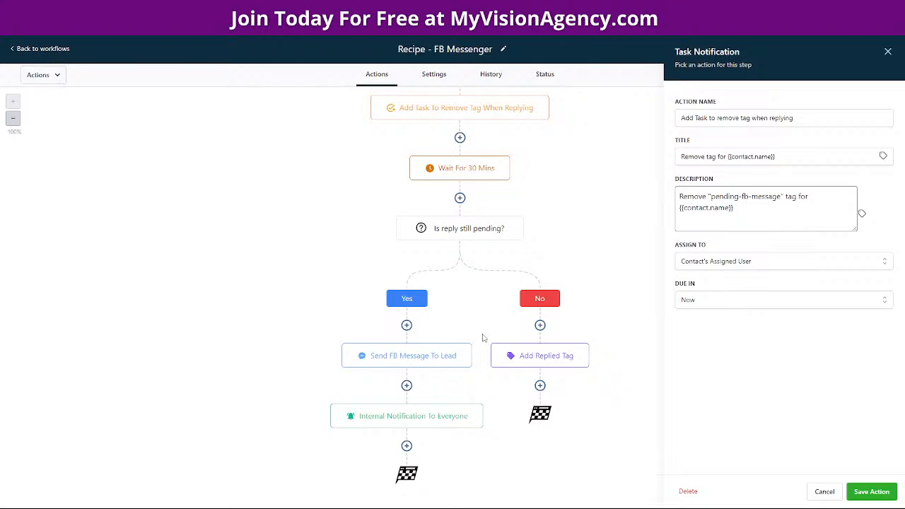
scroll(571, 222, "up", 4)
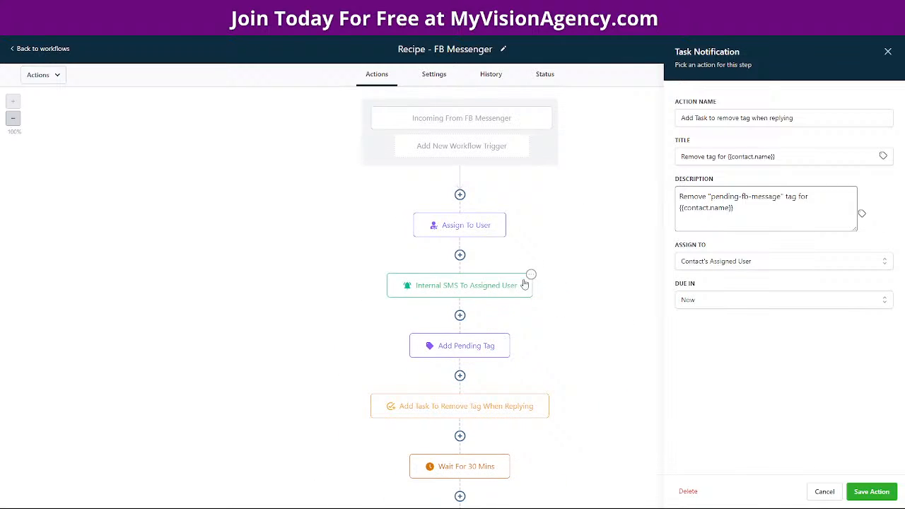
scroll(495, 325, "down", 1)
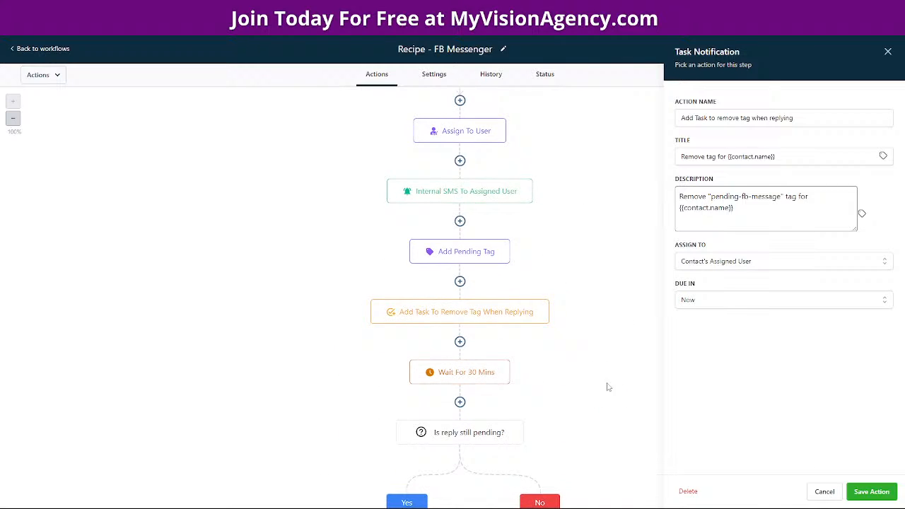
left_click(44, 51)
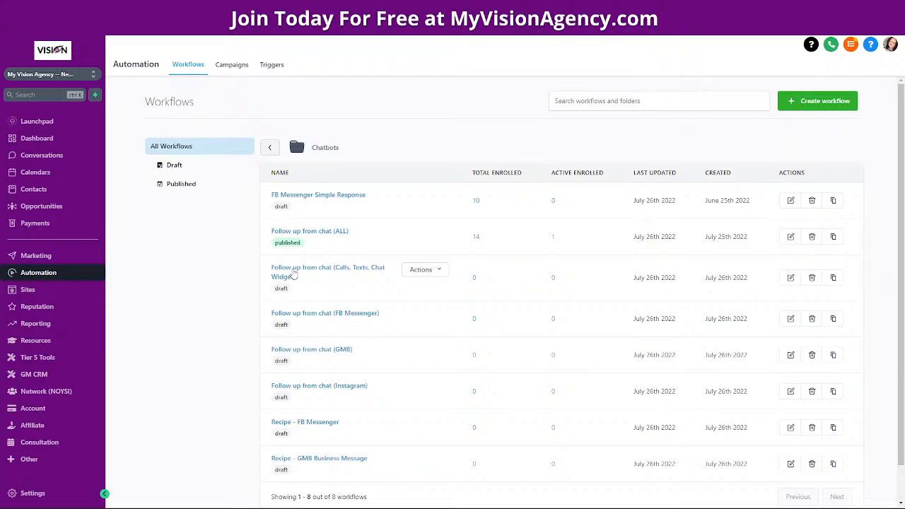
Step: Open the Follow up from chat (Calls, Texts, Chat Widget) workflow and review its first Wait and Condition settings without changing them
left_click(292, 274)
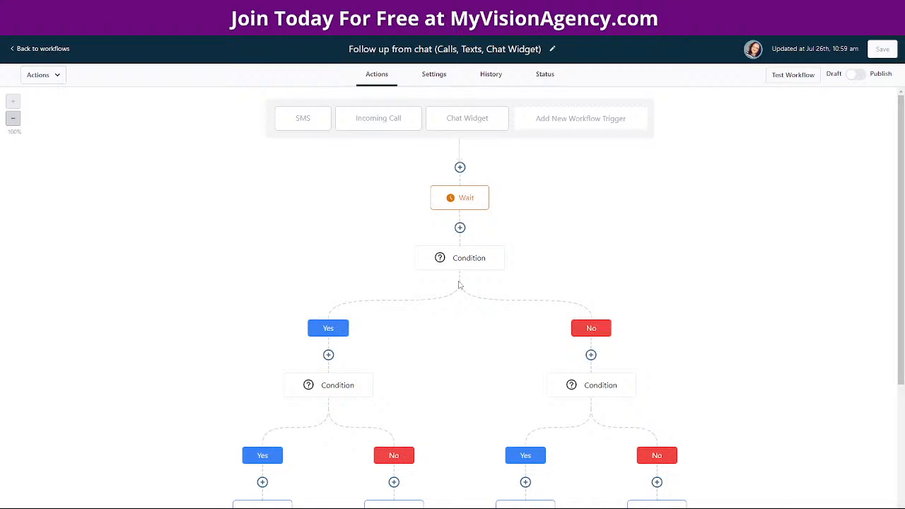
mouse_move(440, 260)
left_click(460, 200)
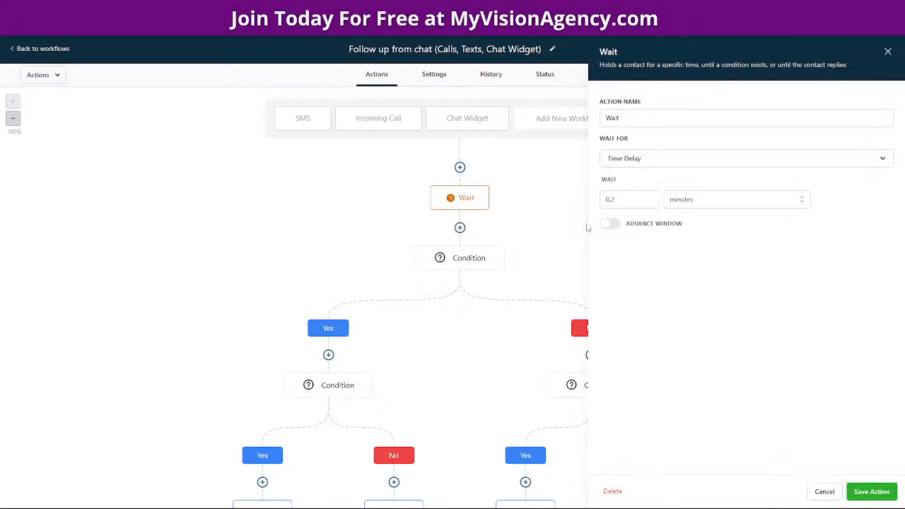
left_click(824, 492)
left_click(460, 261)
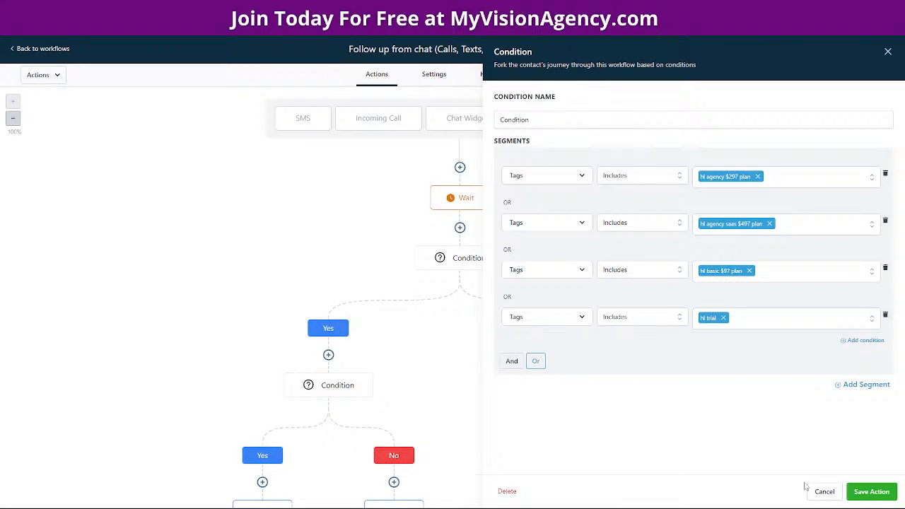
left_click(824, 491)
Step: Examine the SMS, Wait, Email and Remove From Workflow actions in each Yes/No branch, and return to the workflow list
scroll(728, 377, "down", 2)
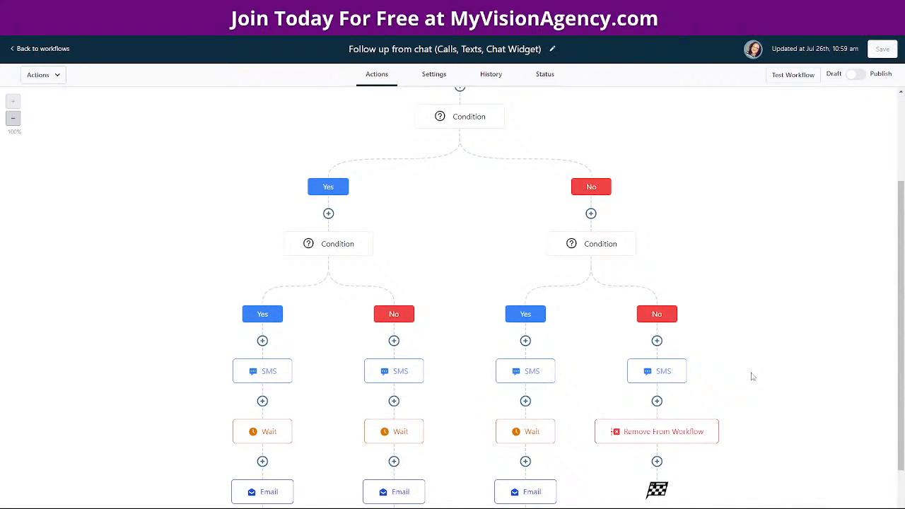
scroll(753, 376, "down", 1)
scroll(749, 378, "down", 2)
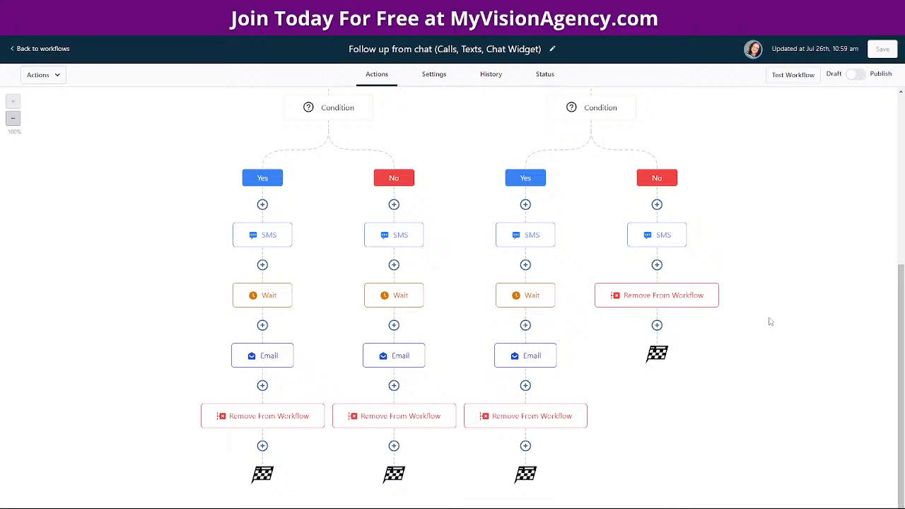
scroll(770, 321, "up", 3)
scroll(769, 321, "up", 3)
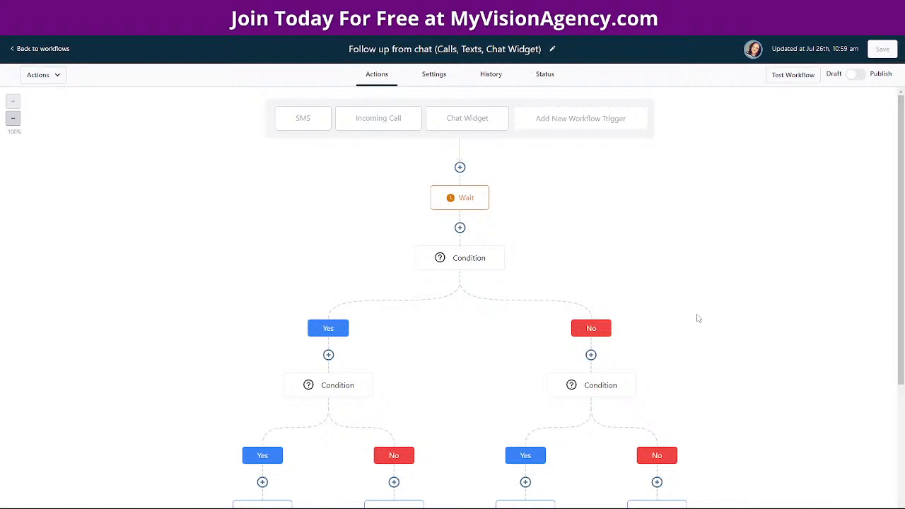
scroll(700, 318, "down", 2)
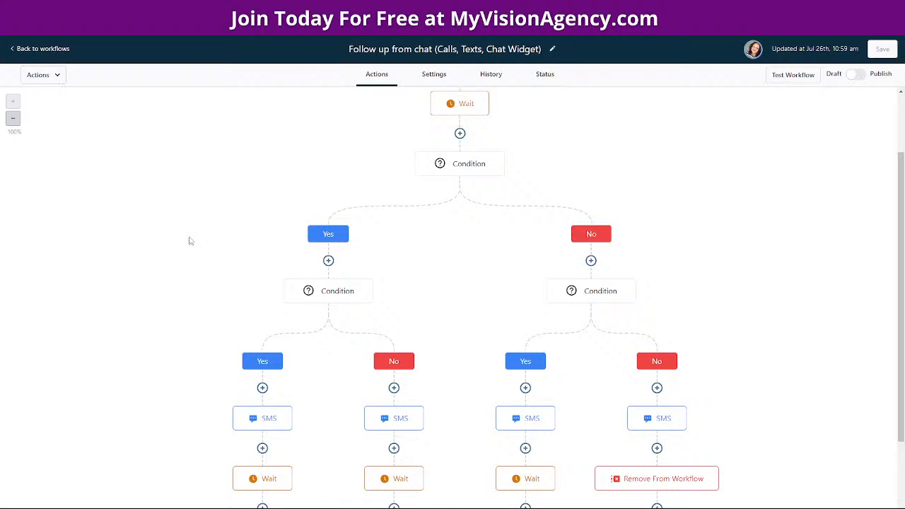
left_click(57, 49)
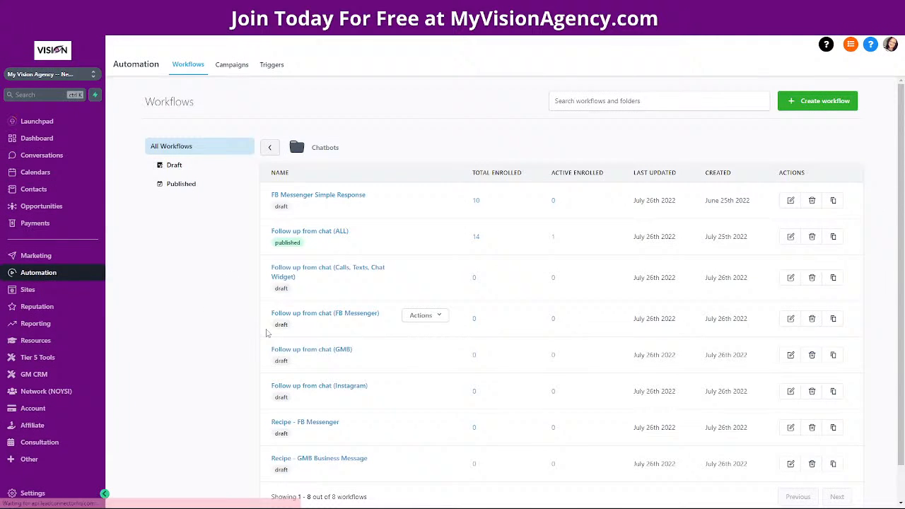
Step: Open the Follow up from chat (FB Messenger) workflow and review its FB Messenger trigger and reply channel filter without changing them
scroll(258, 310, "down", 2)
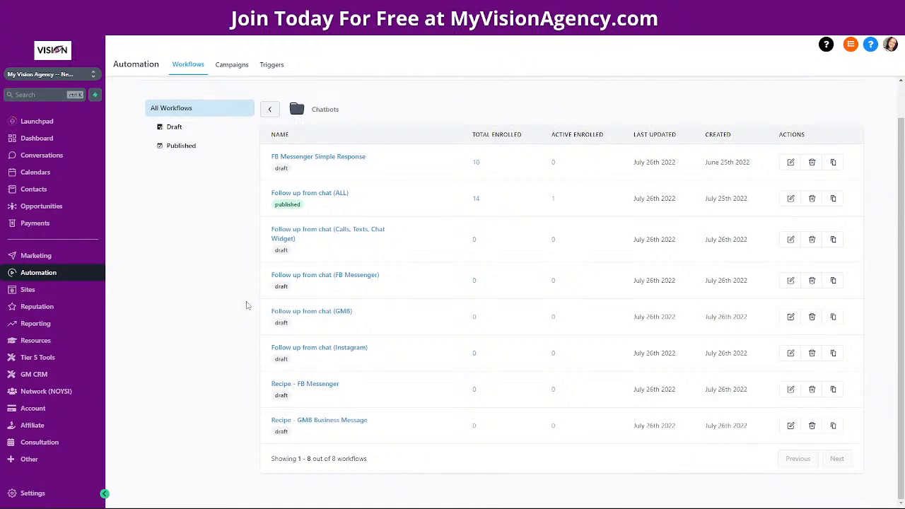
left_click(326, 276)
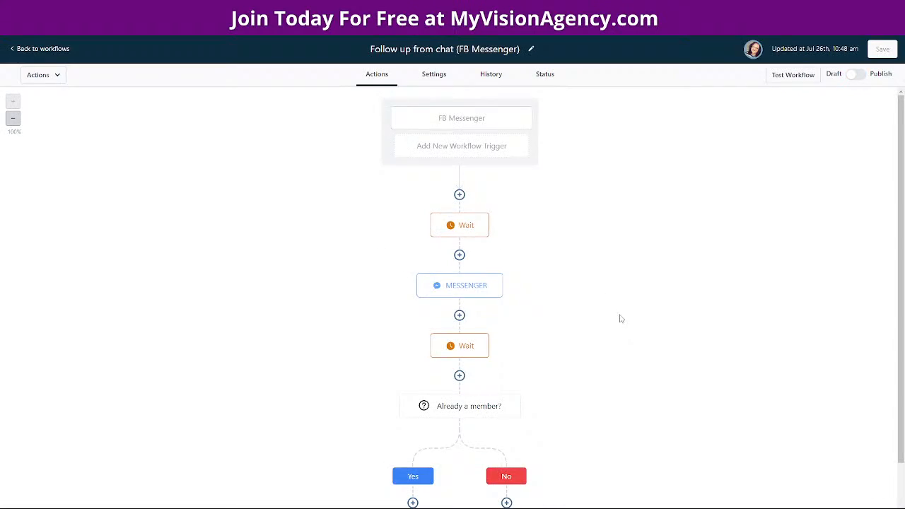
scroll(613, 314, "down", 1)
scroll(642, 305, "up", 2)
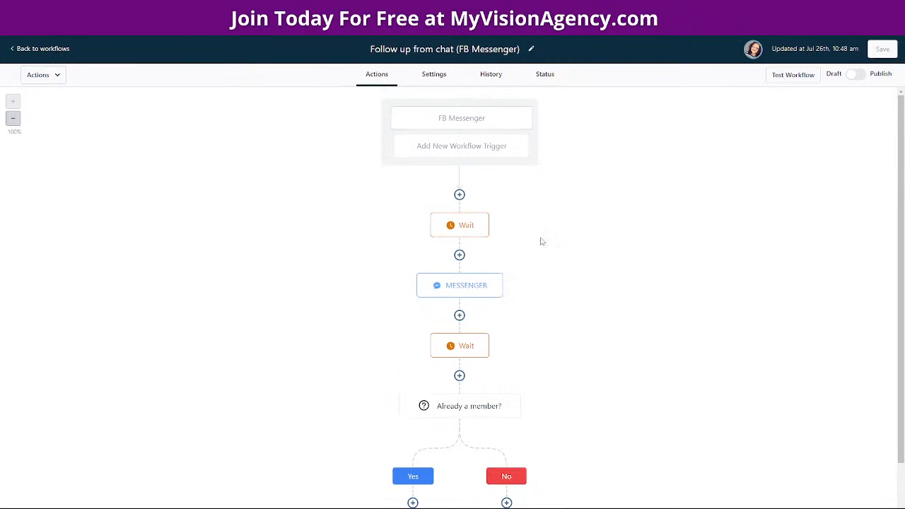
left_click(460, 119)
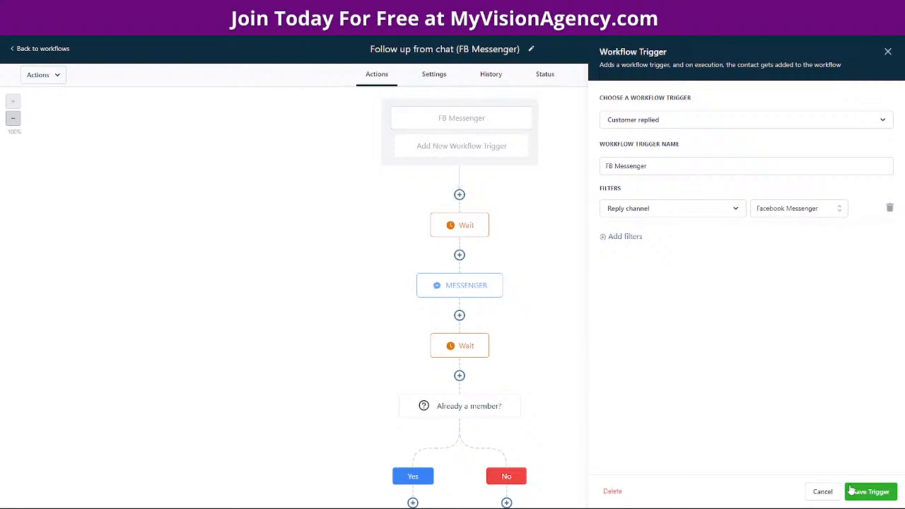
left_click(823, 492)
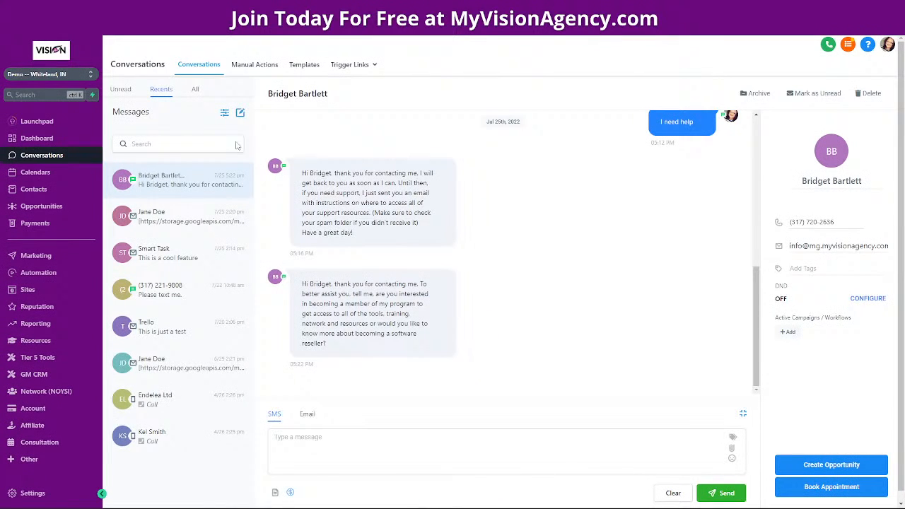
left_click(32, 121)
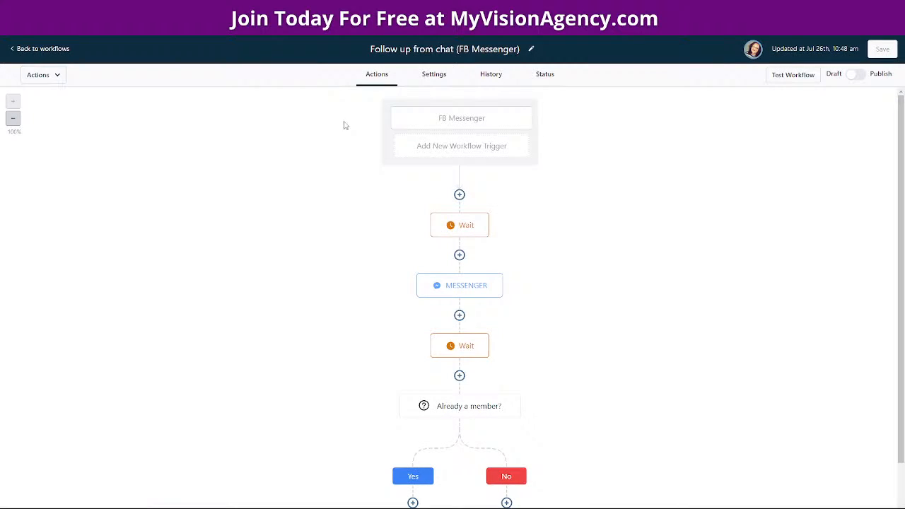
Step: Review the first Wait action's delay and the MESSENGER action's message text below it, without changing either
left_click(452, 222)
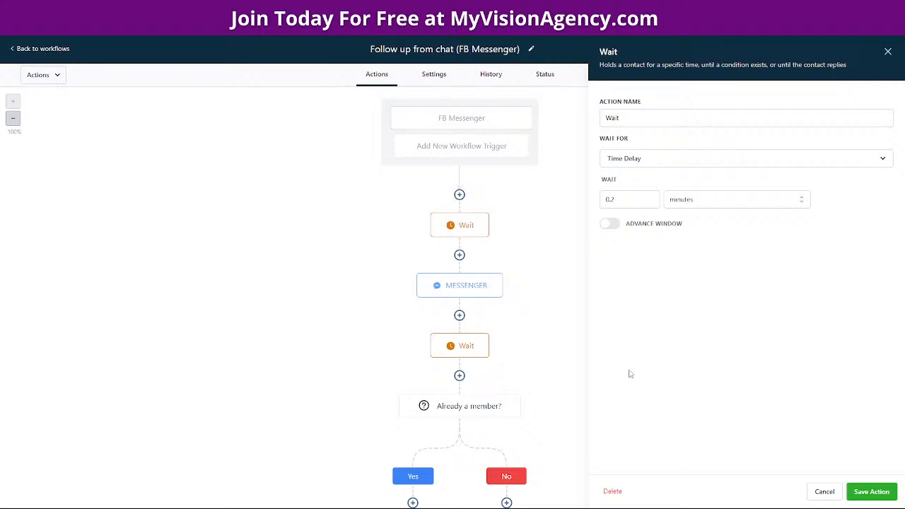
left_click(822, 491)
left_click(455, 286)
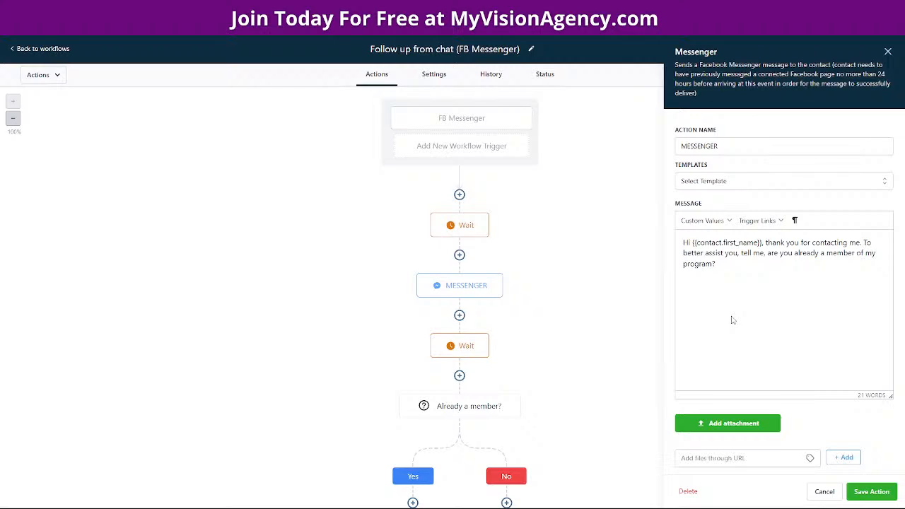
left_click(887, 52)
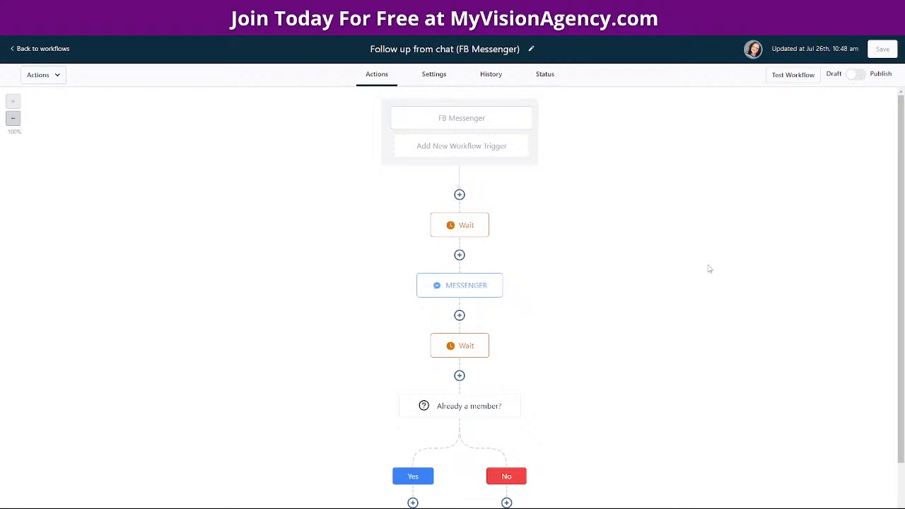
Step: Open the "Already a member?" condition and review its name and intent type segment
scroll(700, 279, "down", 2)
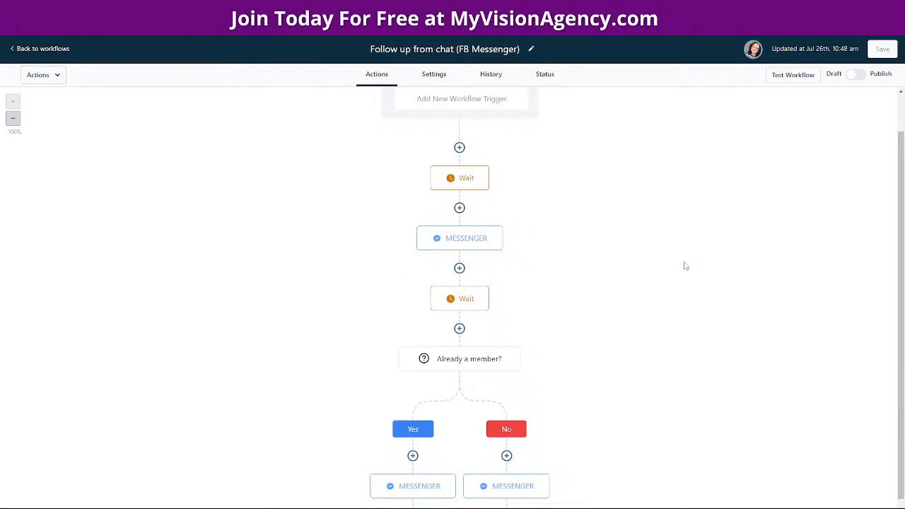
scroll(675, 276, "down", 3)
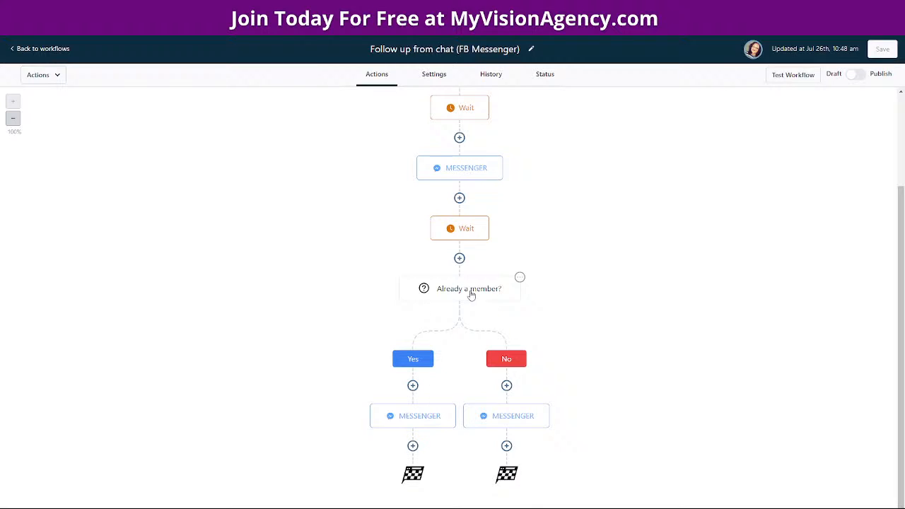
left_click(454, 297)
left_click_drag(572, 116, 490, 127)
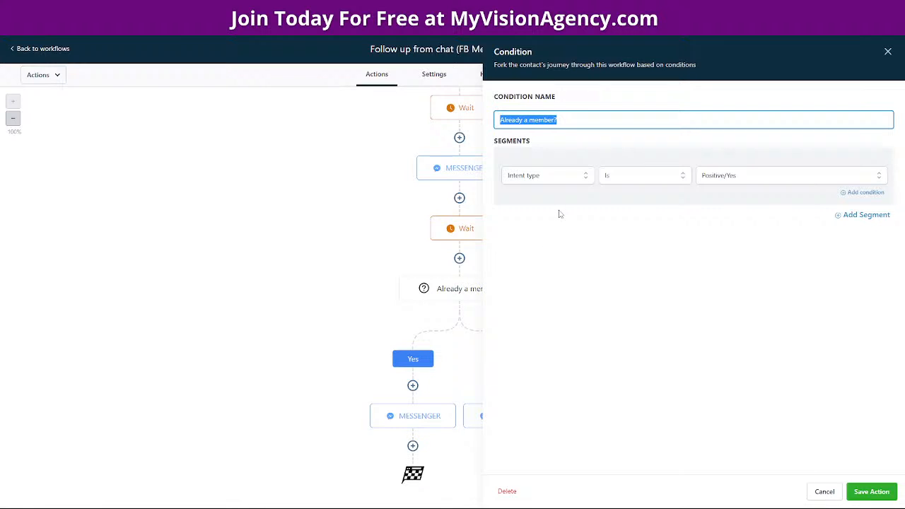
Step: Try the Contact Details field Tags with the Includes operator in the condition's segment, and view the other operators
left_click(541, 180)
left_click(511, 200)
left_click(529, 179)
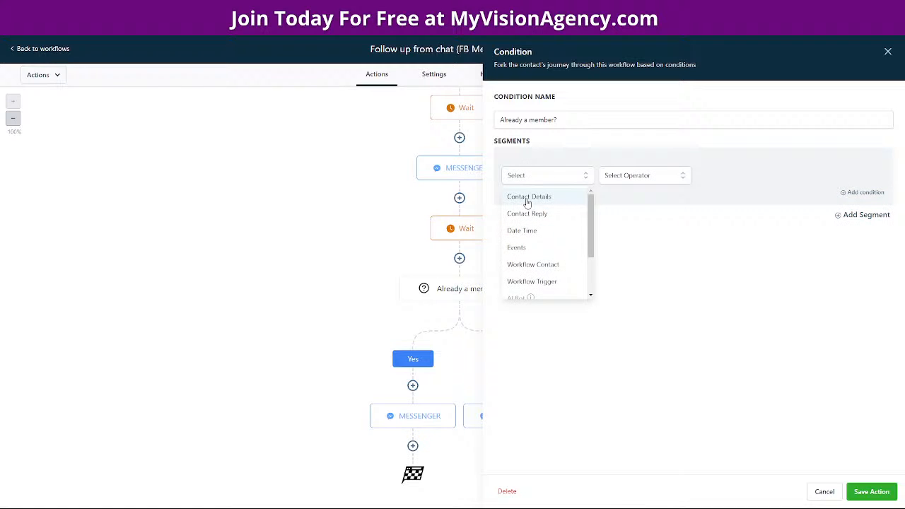
left_click(527, 198)
scroll(535, 286, "down", 5)
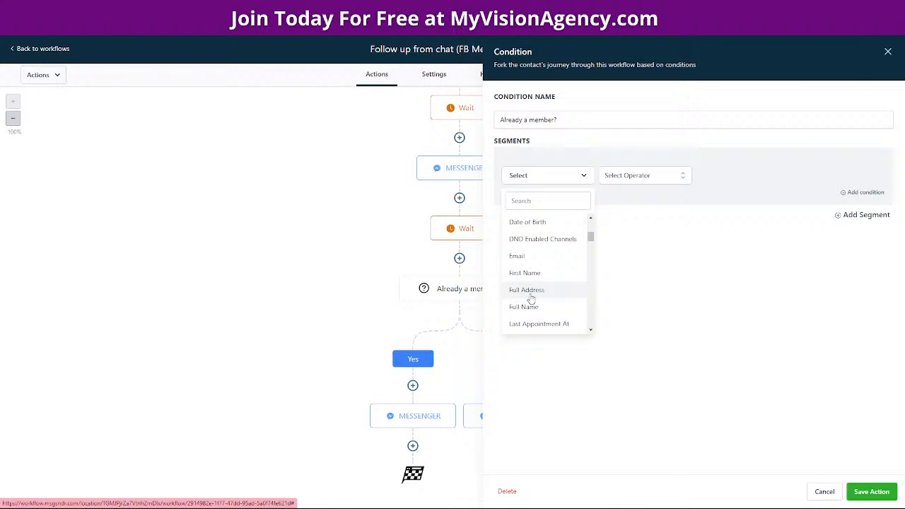
scroll(533, 330, "down", 2)
left_click(518, 290)
left_click(616, 176)
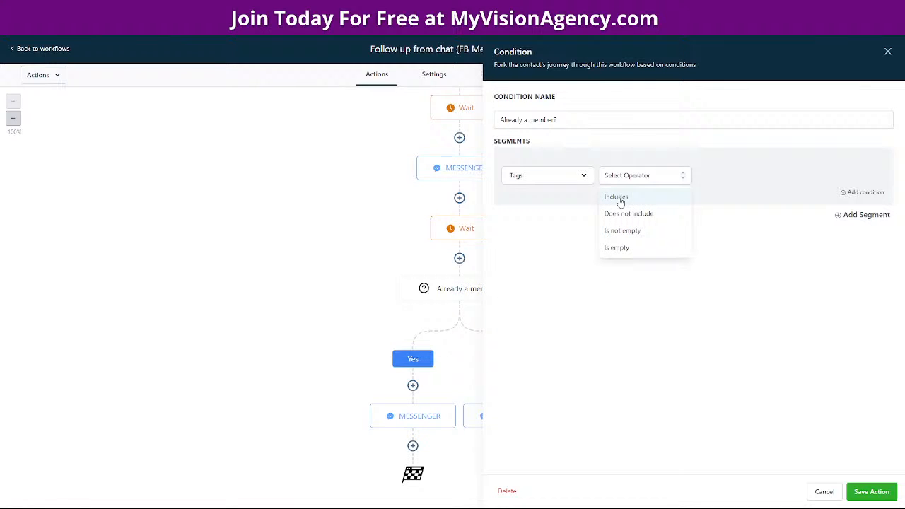
left_click(619, 201)
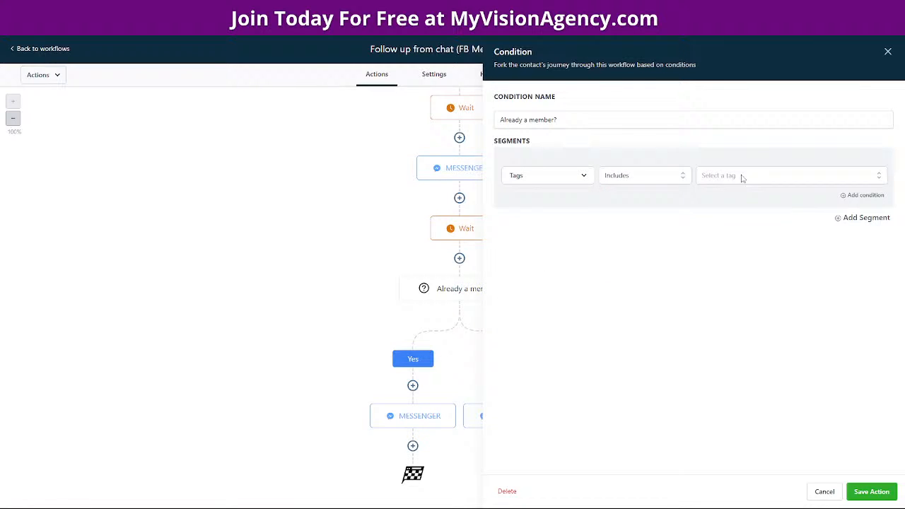
left_click(742, 177)
left_click(631, 179)
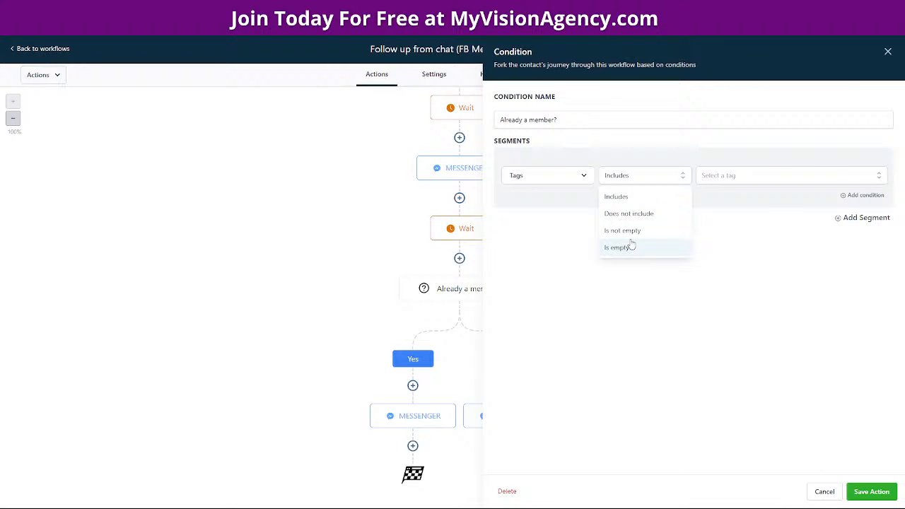
Step: Switch the segment to the Contact Reply field Contact replied and view its answer options
left_click(551, 185)
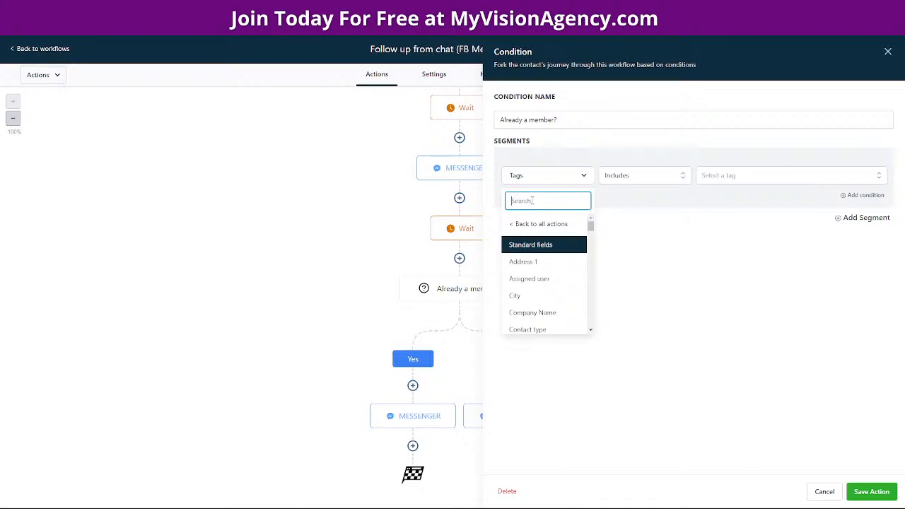
left_click(533, 227)
left_click(518, 180)
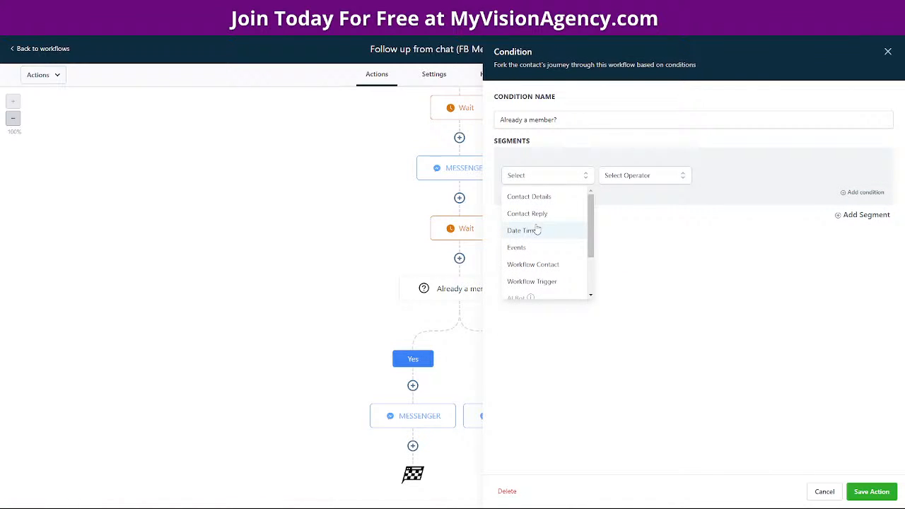
left_click(552, 213)
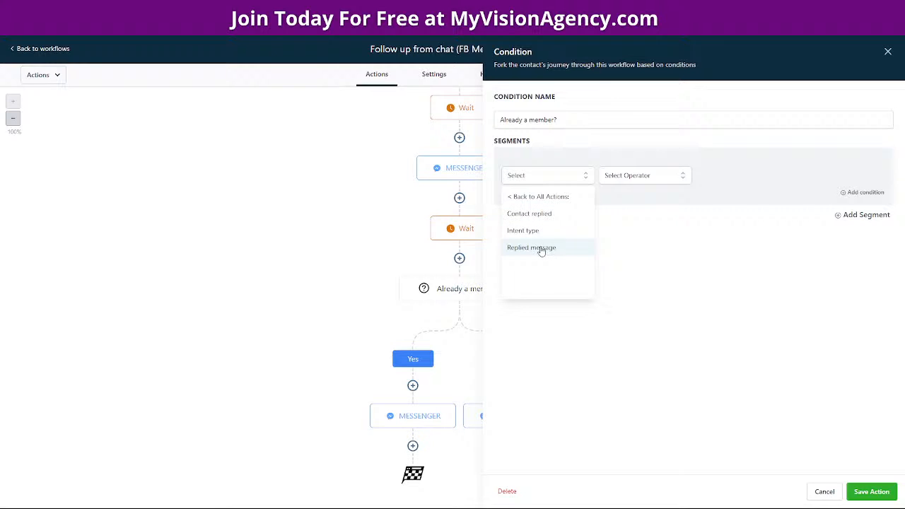
left_click(547, 215)
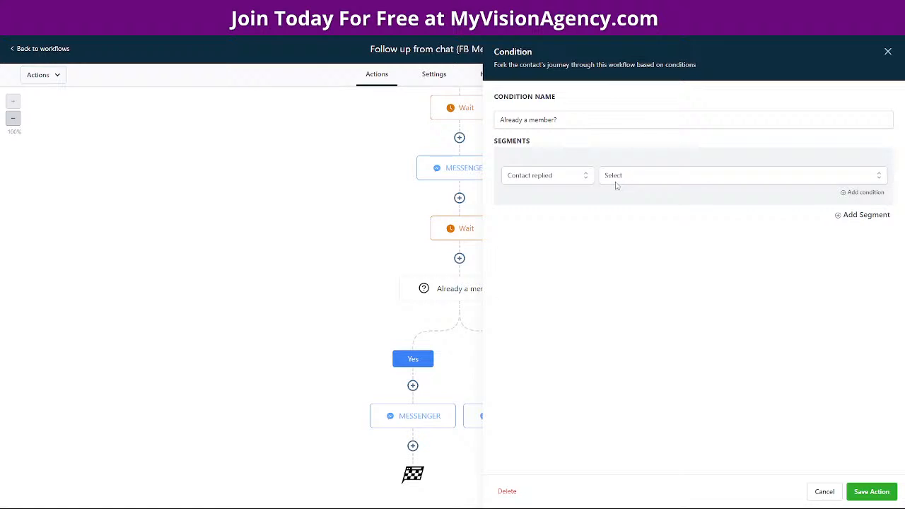
left_click(616, 181)
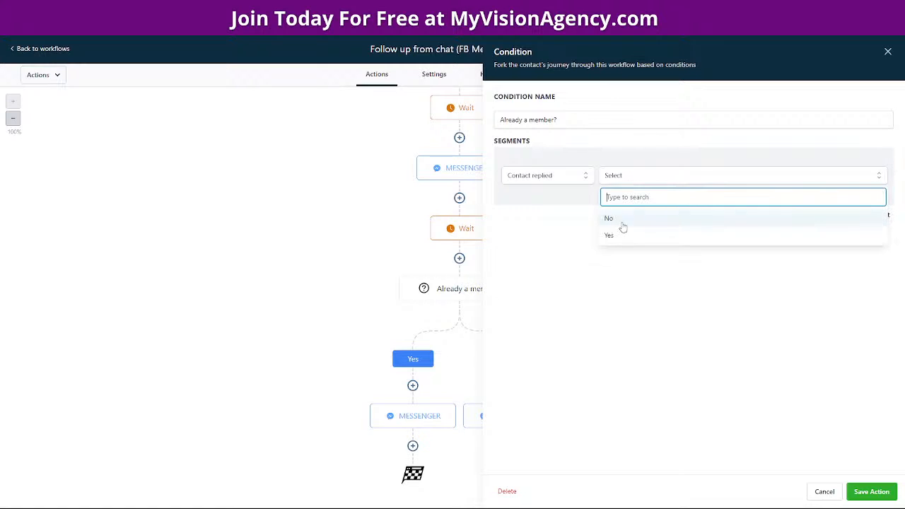
Step: Try the Replied message field with the Is operator in the condition's segment, view the other operators, and close the condition without saving
left_click(559, 179)
left_click(547, 247)
left_click(635, 177)
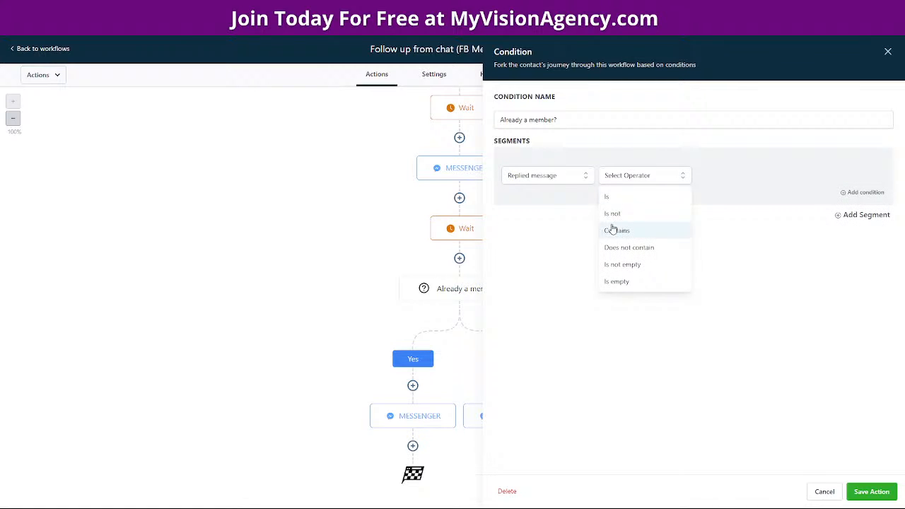
left_click(622, 198)
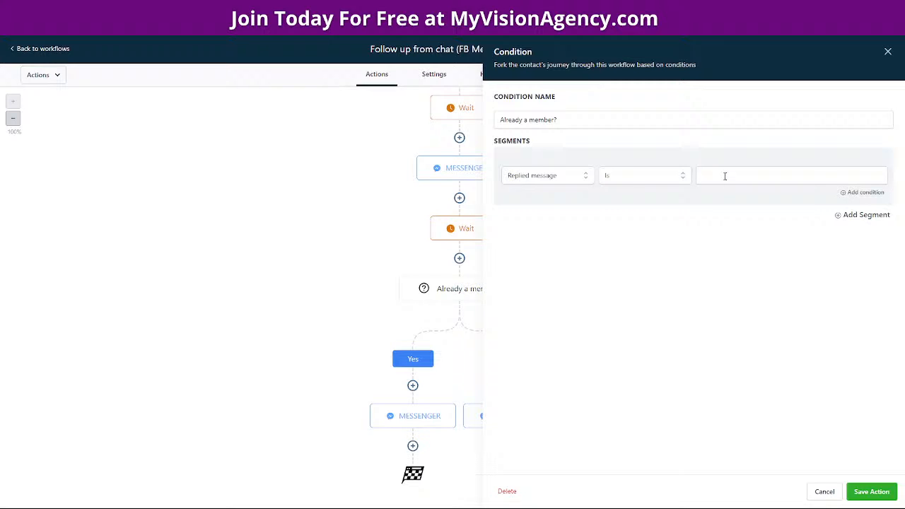
left_click(643, 182)
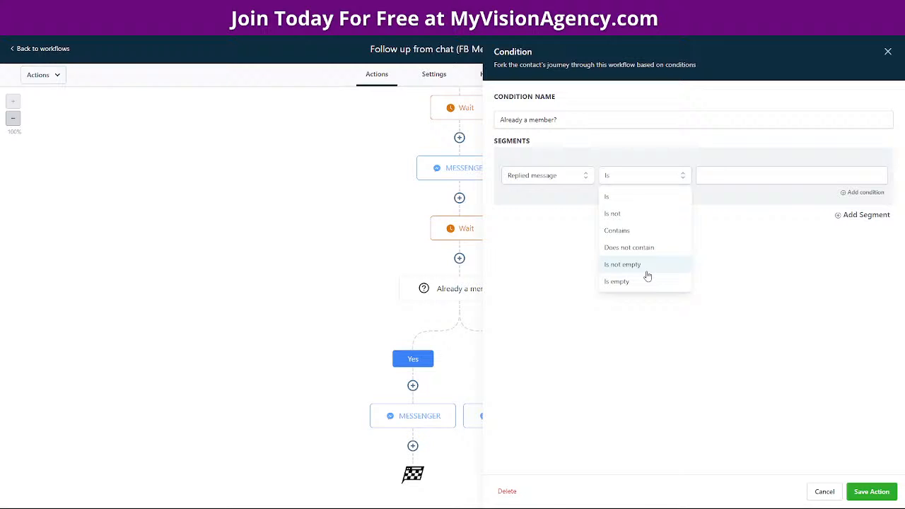
left_click(887, 52)
Step: Start a new Customer Replied workflow trigger and add an empty filter row to it
scroll(584, 189, "up", 2)
left_click(494, 149)
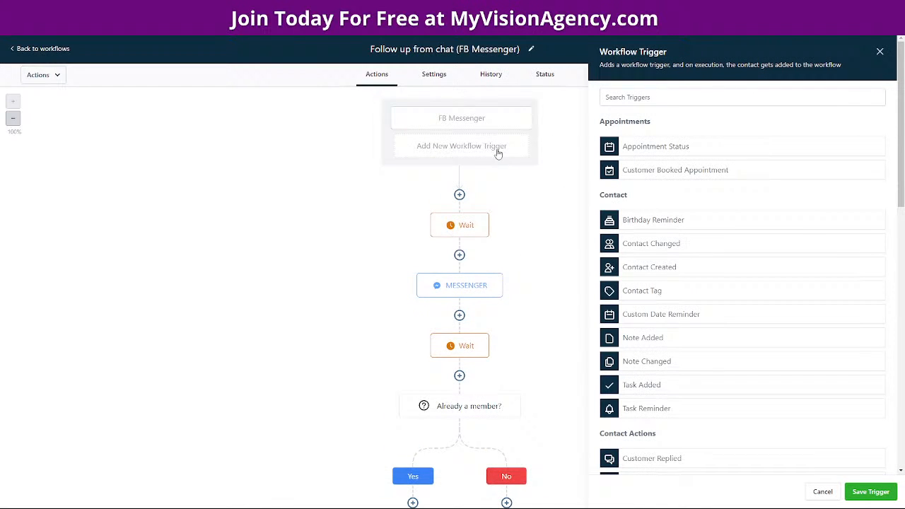
scroll(689, 298, "down", 2)
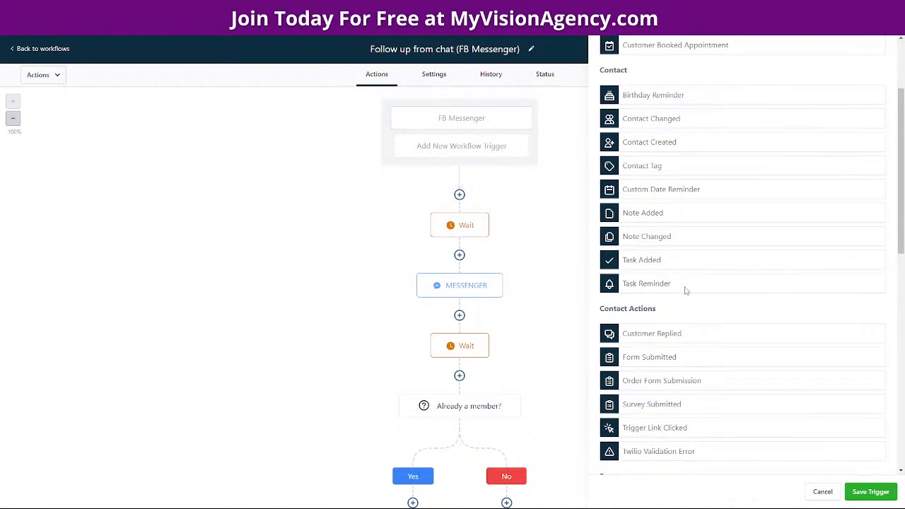
left_click(658, 323)
left_click(624, 198)
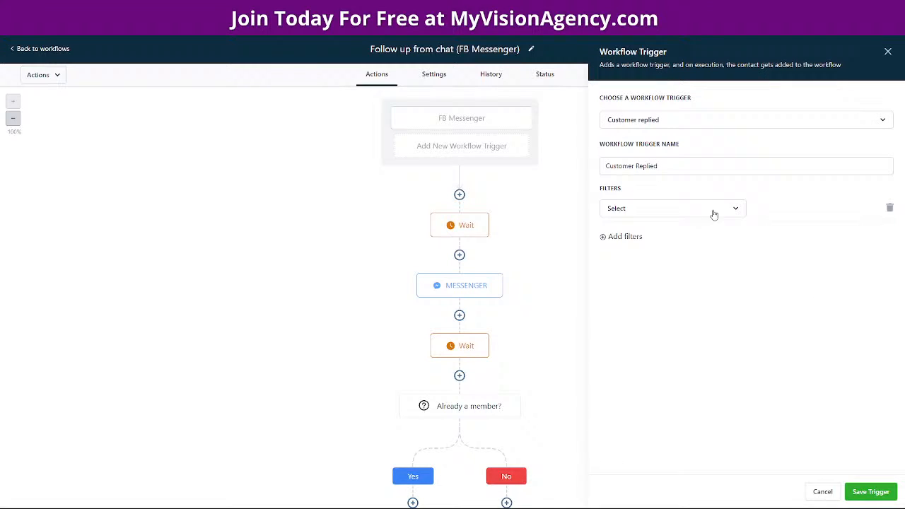
Step: Filter the Customer Replied trigger by Reply channel and choose Call
left_click(622, 208)
scroll(650, 353, "down", 3)
scroll(661, 301, "up", 1)
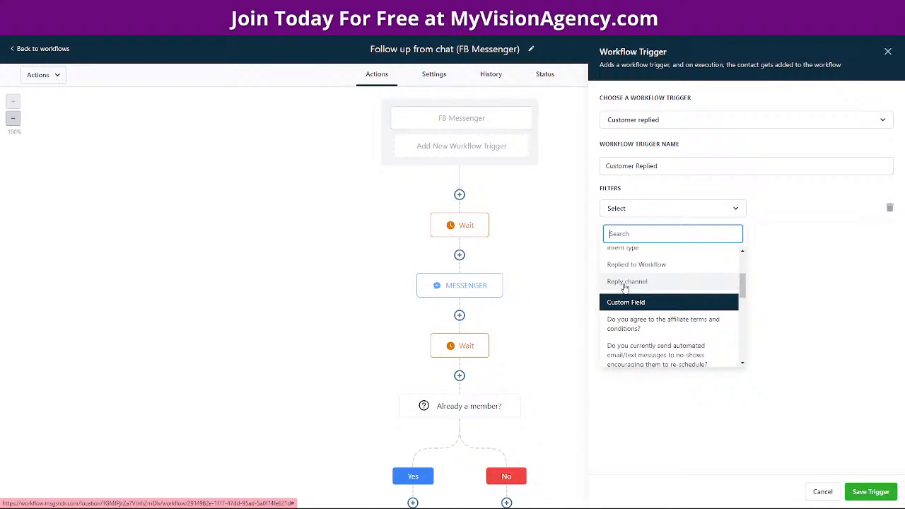
left_click(626, 281)
left_click(793, 209)
left_click(766, 253)
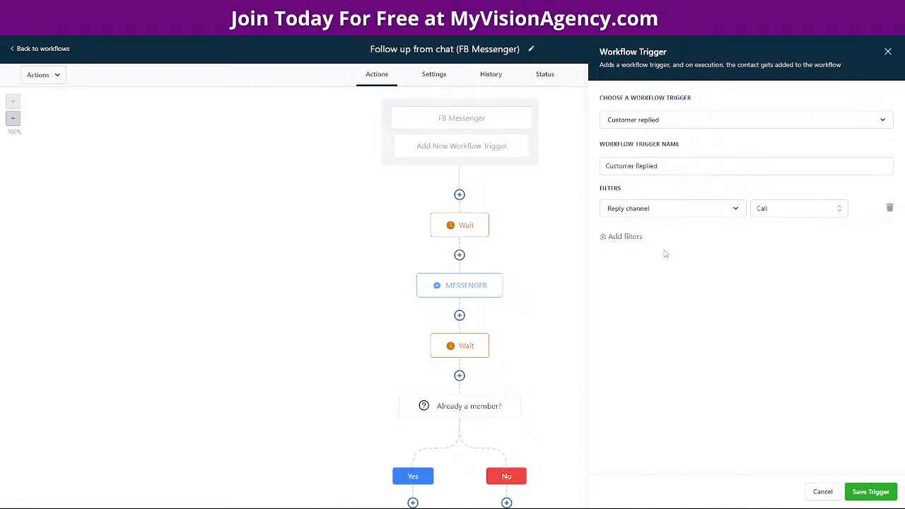
Step: Add a second trigger filter, look through its standard and custom fields, and remove the filter
left_click(625, 237)
left_click(644, 239)
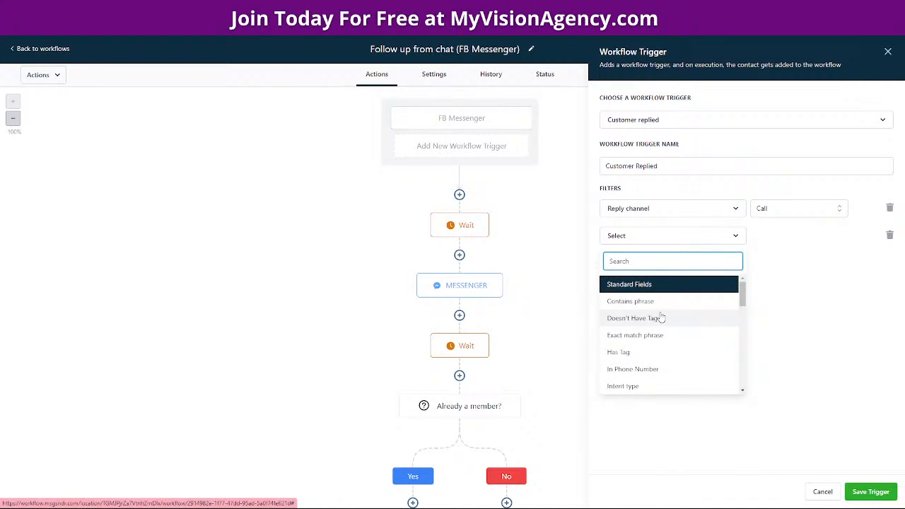
scroll(658, 319, "down", 2)
scroll(653, 323, "up", 2)
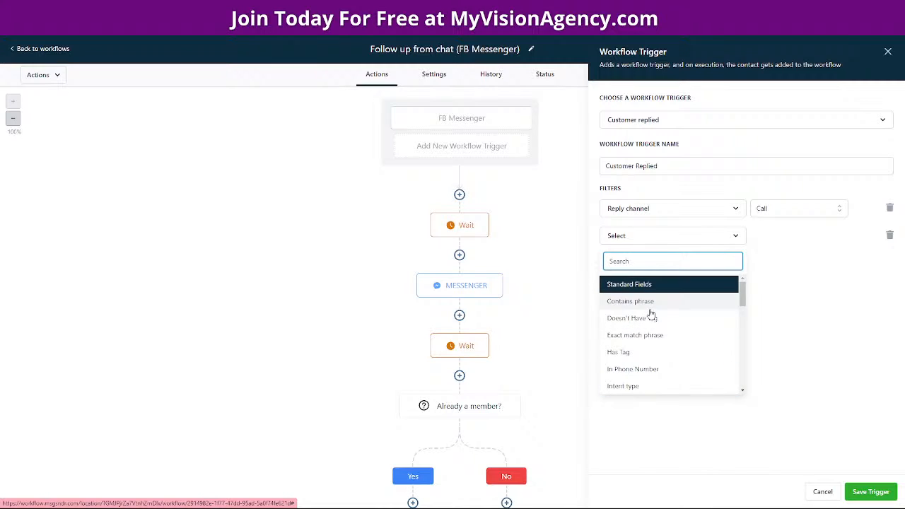
left_click(751, 239)
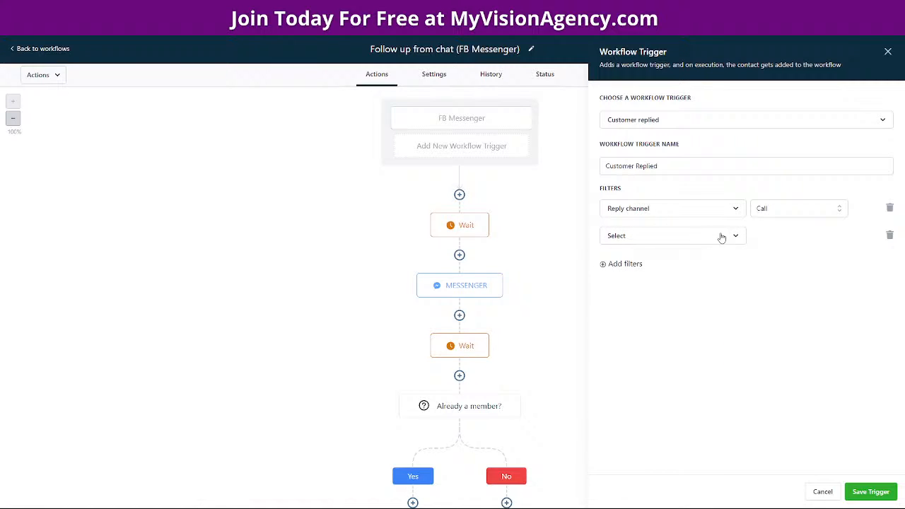
left_click(890, 236)
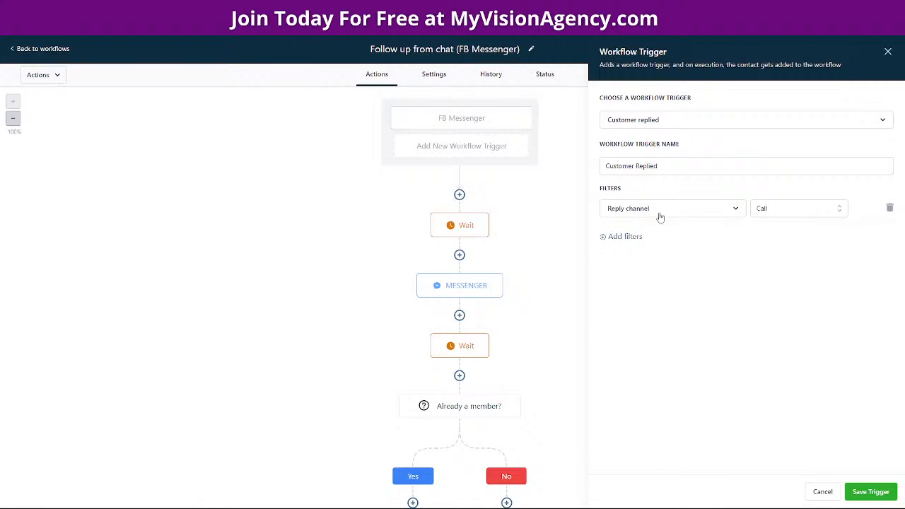
Step: View the available Reply channel options, and add and remove another empty filter row
left_click(770, 208)
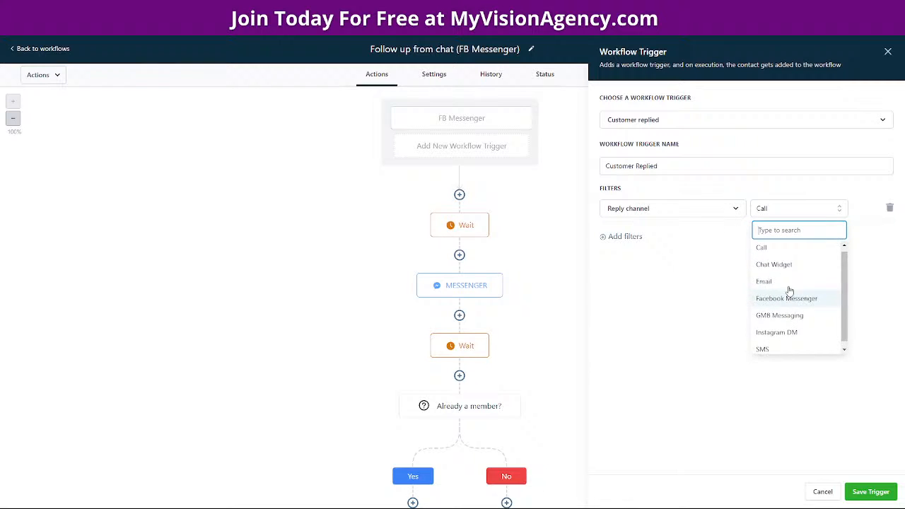
left_click(666, 237)
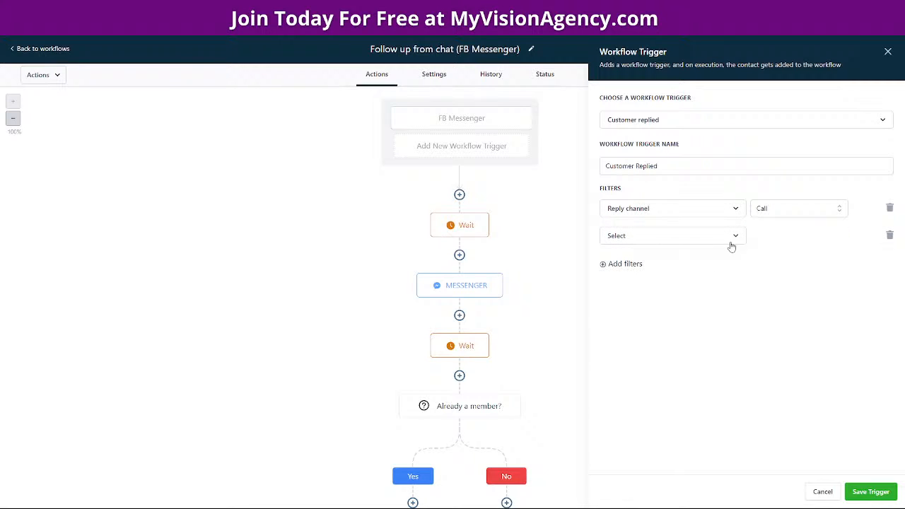
left_click(890, 236)
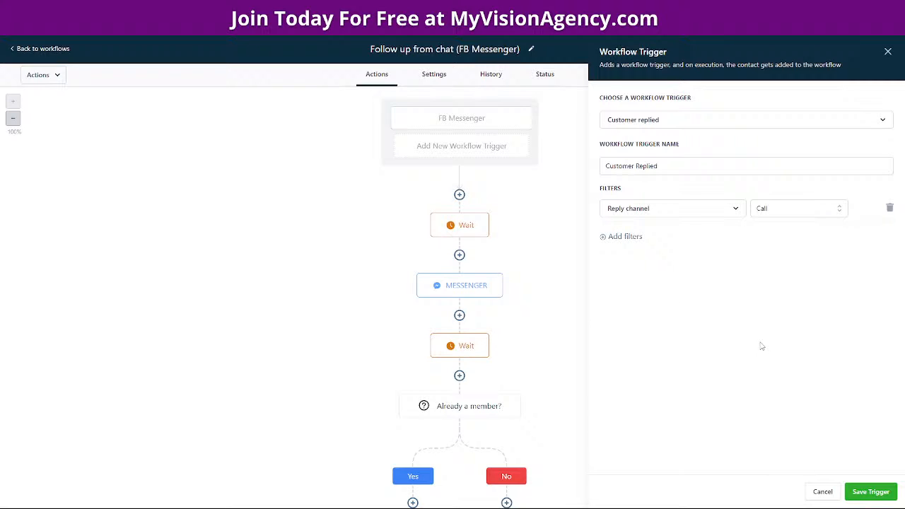
Step: Try an In Phone Number filter on the trigger, view its choices, remove it, and close the trigger without saving
left_click(627, 239)
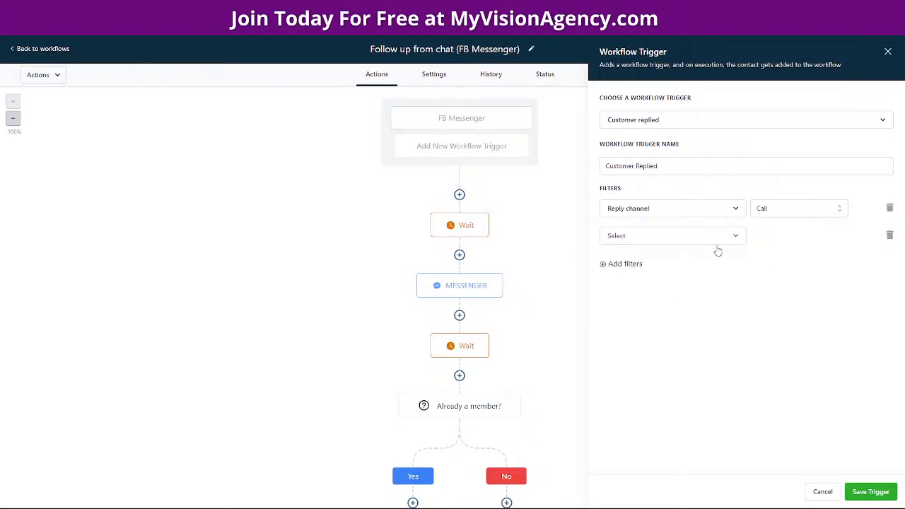
left_click(632, 236)
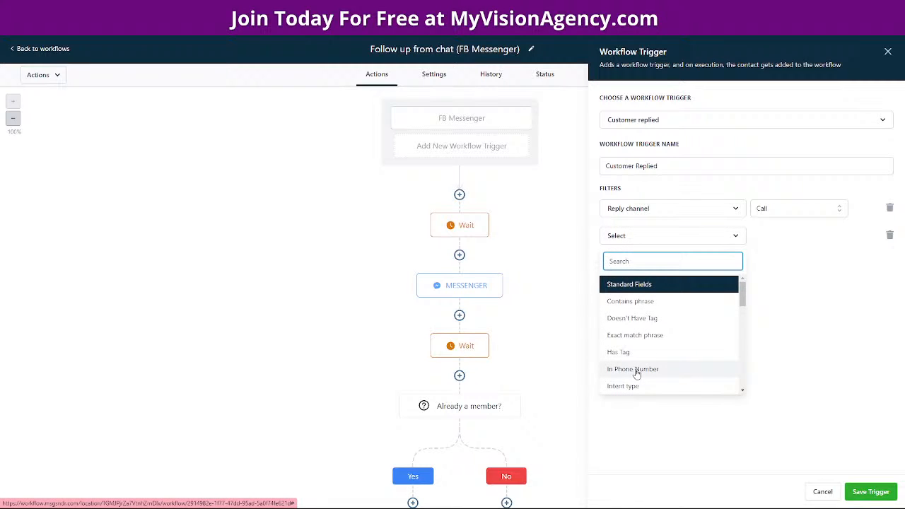
scroll(639, 371, "down", 2)
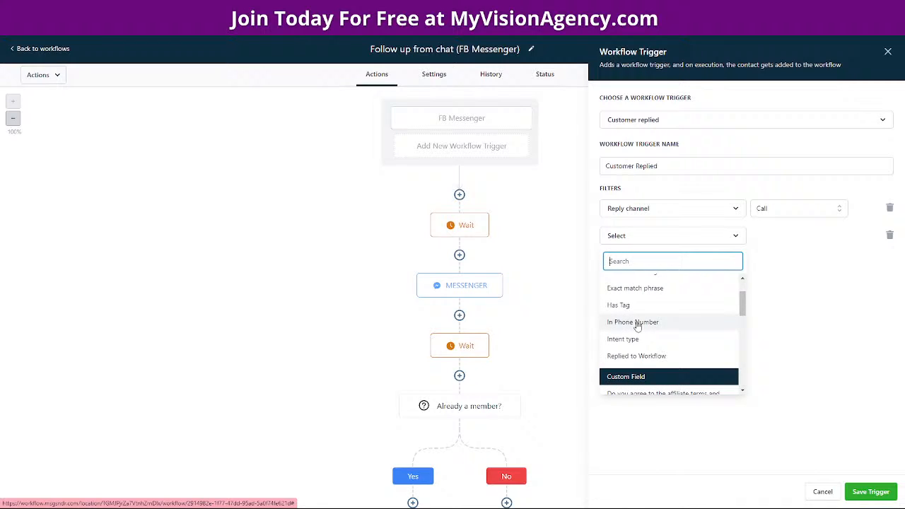
left_click(637, 324)
left_click(777, 238)
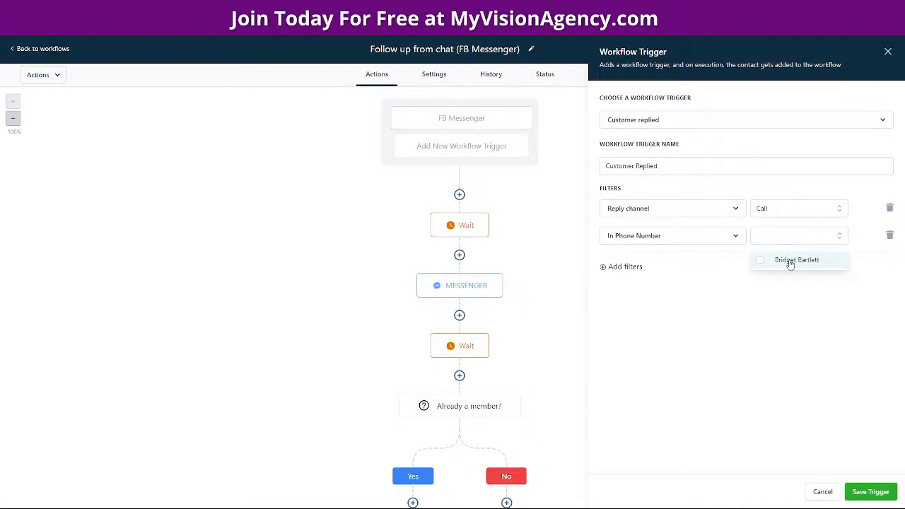
left_click(889, 236)
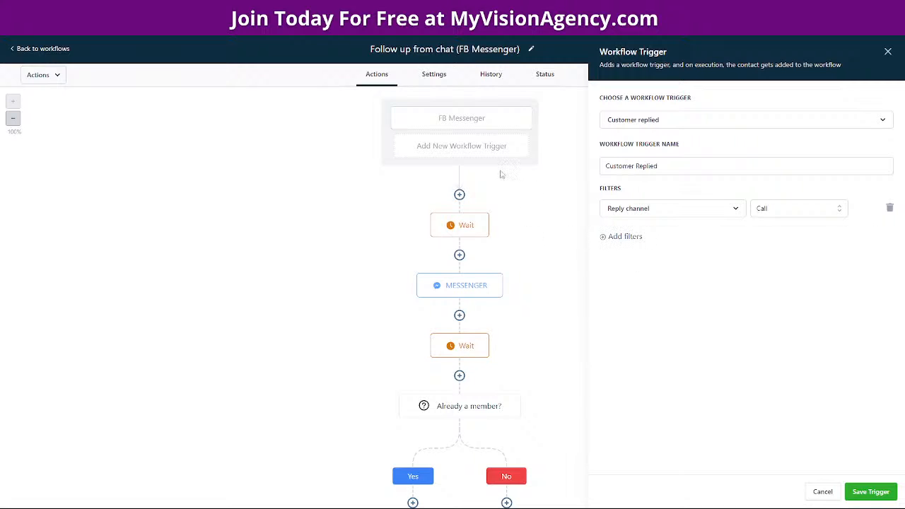
left_click(888, 52)
Step: Browse the available actions for a step between the first Wait and MESSENGER, and close the list without adding one
left_click(460, 254)
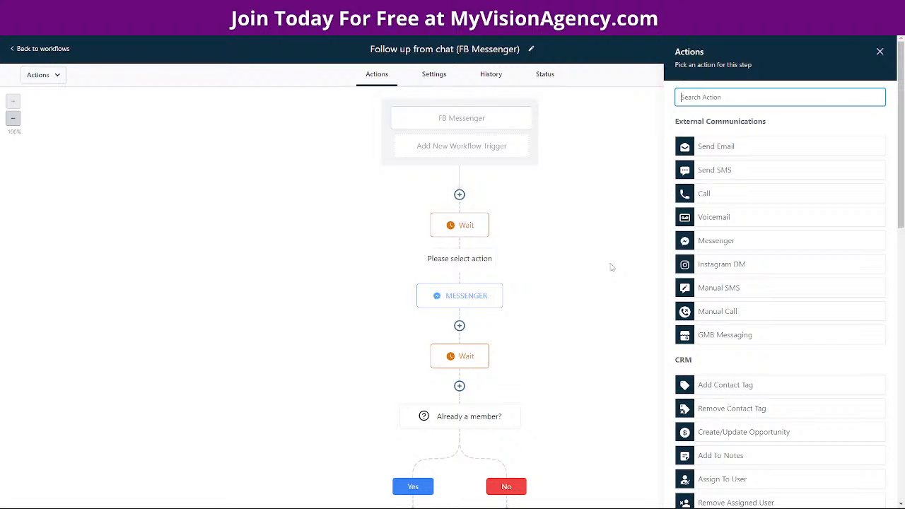
scroll(756, 285, "down", 5)
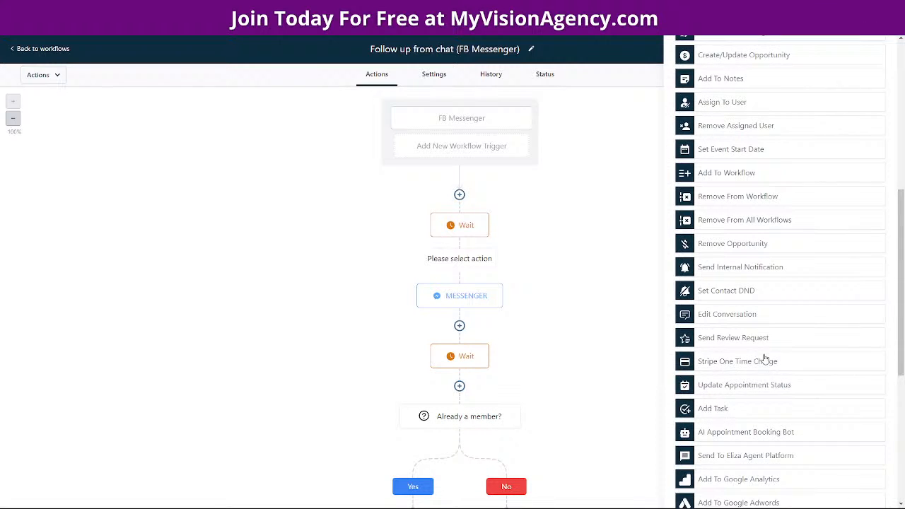
scroll(764, 368, "down", 4)
scroll(758, 357, "up", 9)
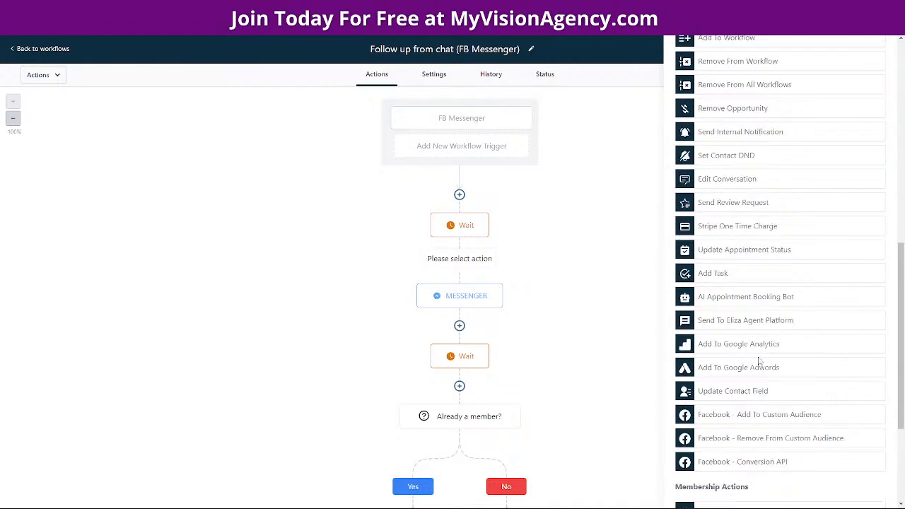
scroll(792, 186, "up", 4)
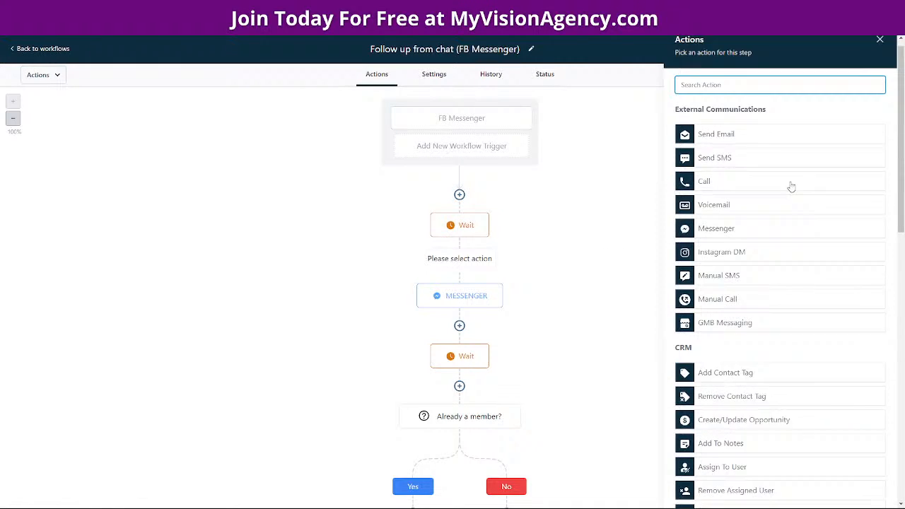
left_click(880, 51)
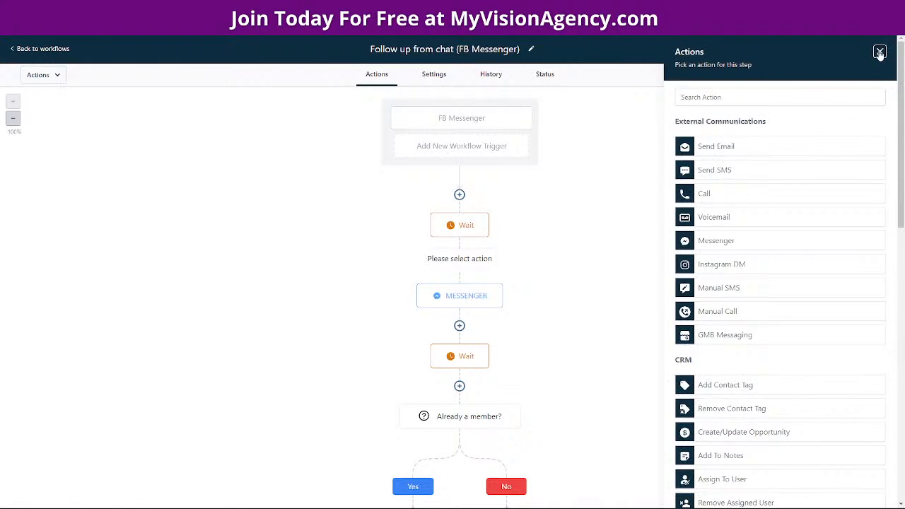
Step: Review the first MESSENGER action's message together with the "Already a member?" condition's segment, without changing either
left_click(467, 286)
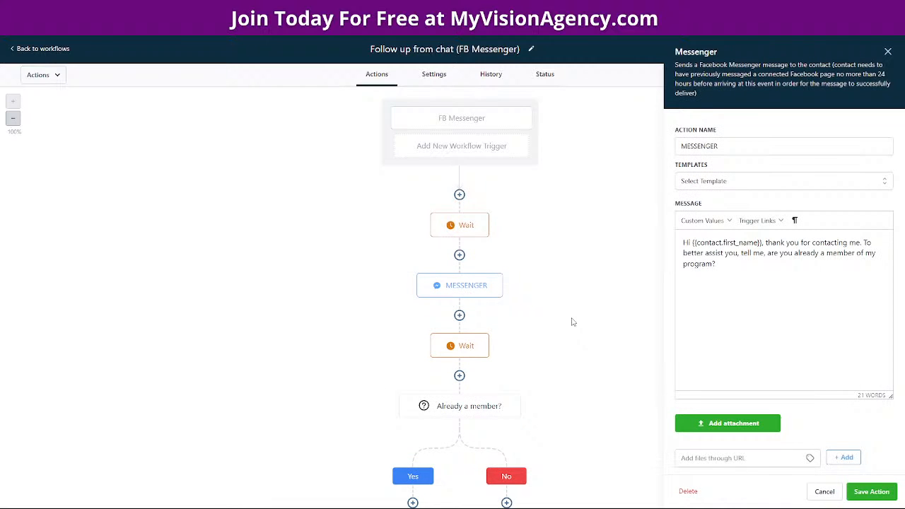
scroll(587, 336, "down", 1)
left_click(468, 289)
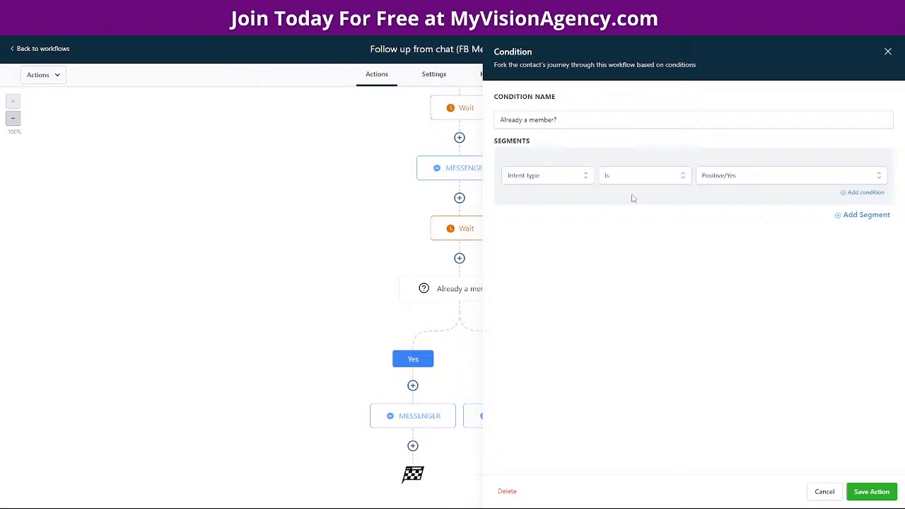
left_click(825, 491)
left_click(459, 298)
left_click(451, 168)
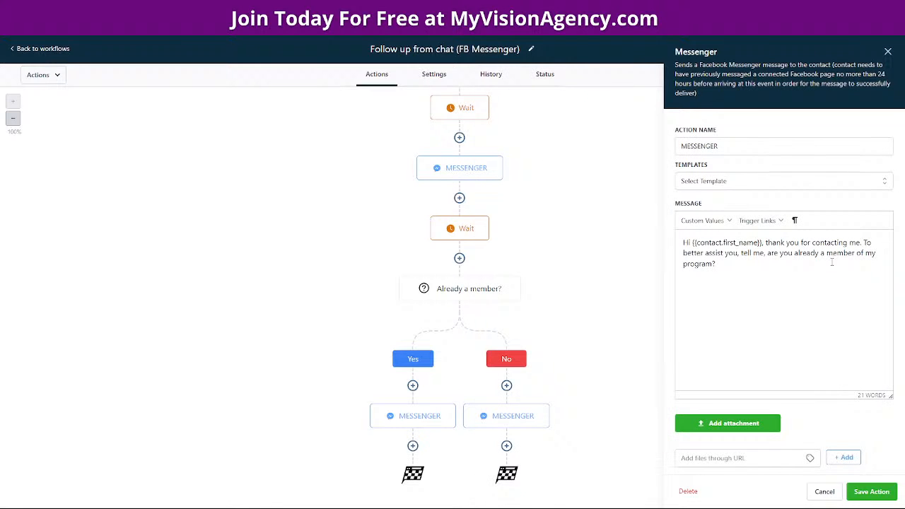
Step: Examine the field and operator options of the "Already a member?" intent type segment, and leave the condition without saving
left_click(462, 296)
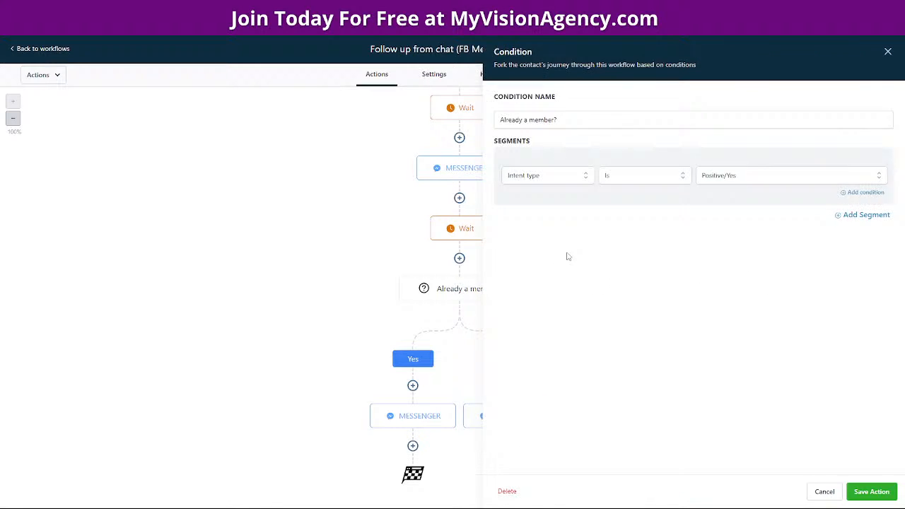
left_click(540, 175)
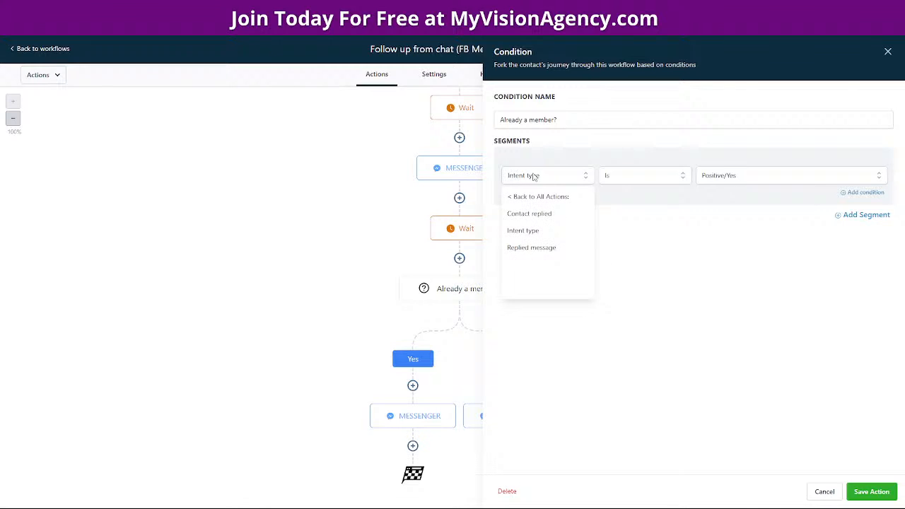
left_click(650, 176)
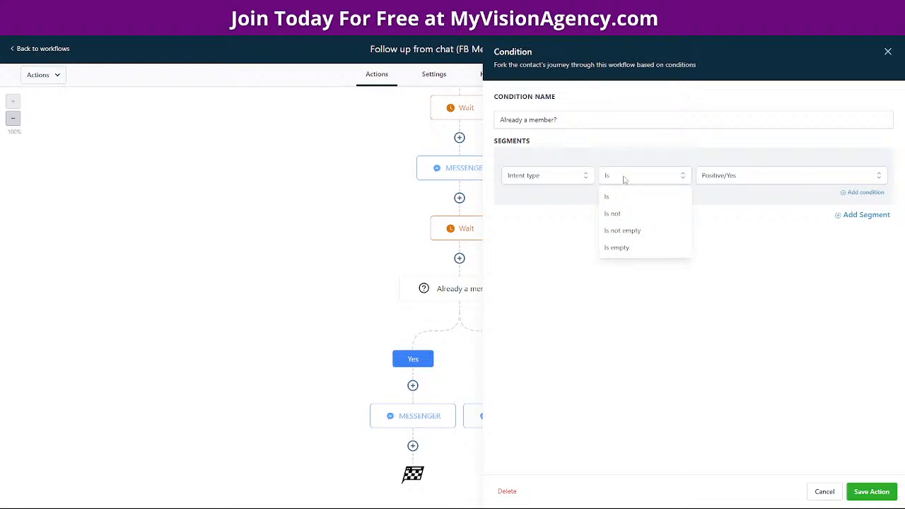
left_click(732, 142)
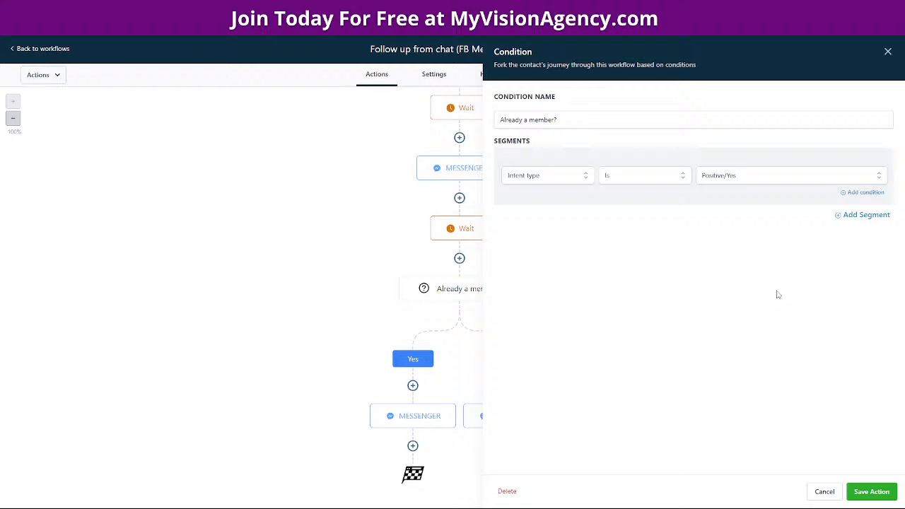
left_click(831, 497)
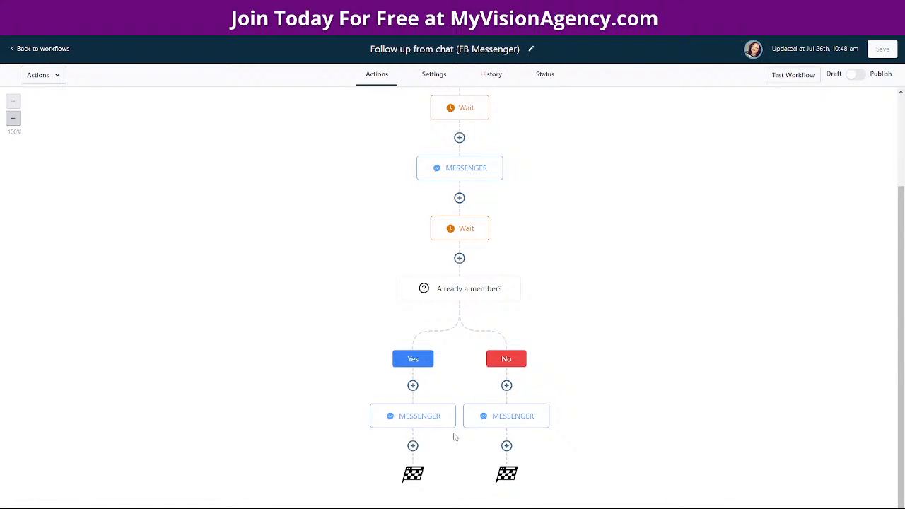
Step: Review the message text of the MESSENGER action in the Yes branch and close it without saving
left_click(419, 413)
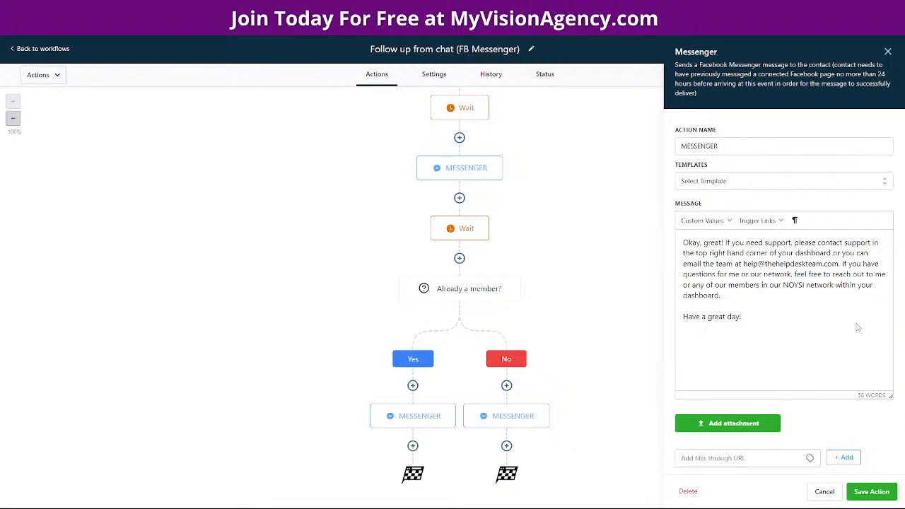
left_click(824, 493)
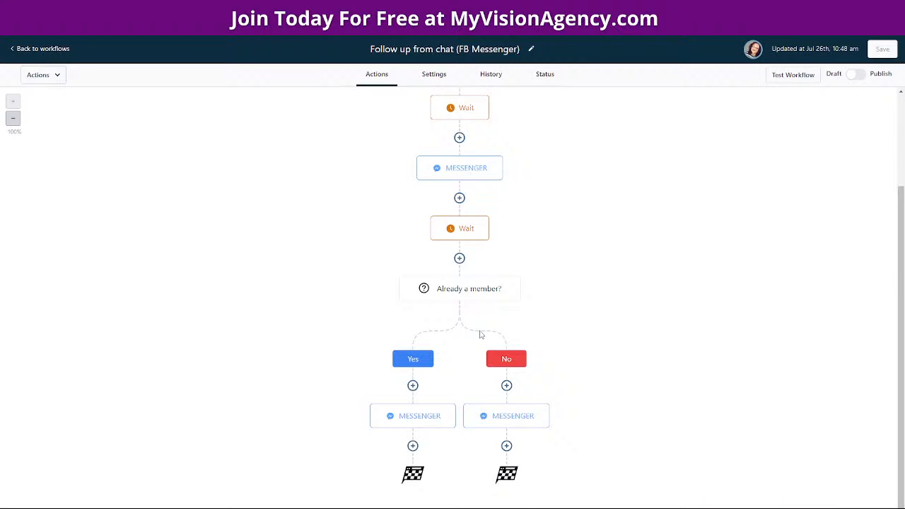
Step: Review the No branch's MESSENGER message and the action list after the Yes branch's MESSENGER, leaving both without changes
left_click(497, 420)
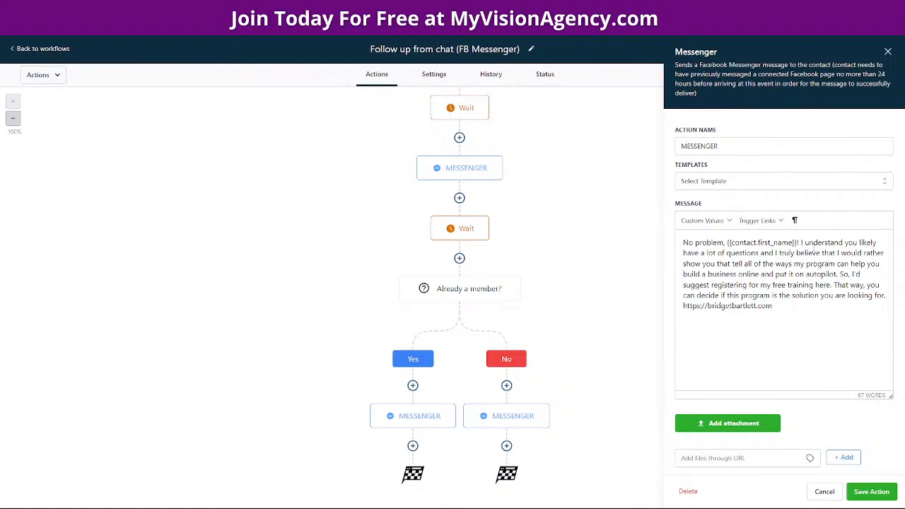
left_click(820, 491)
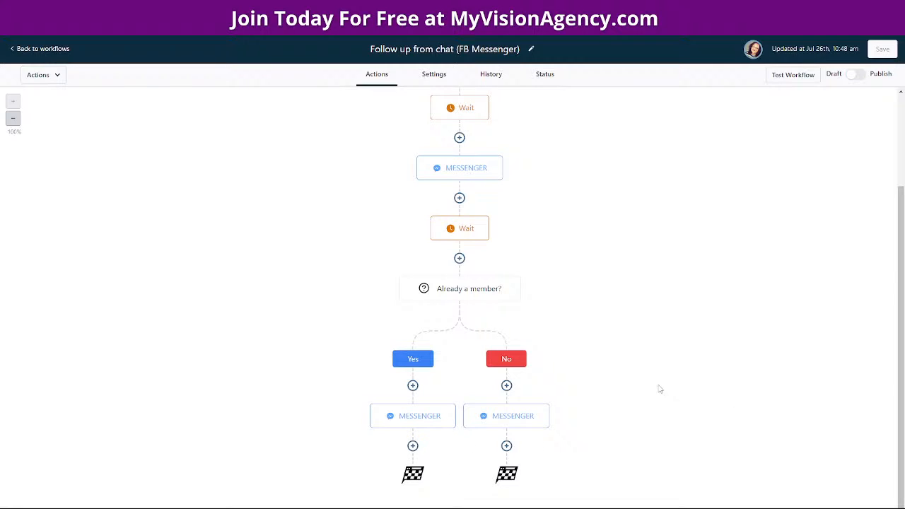
left_click(413, 446)
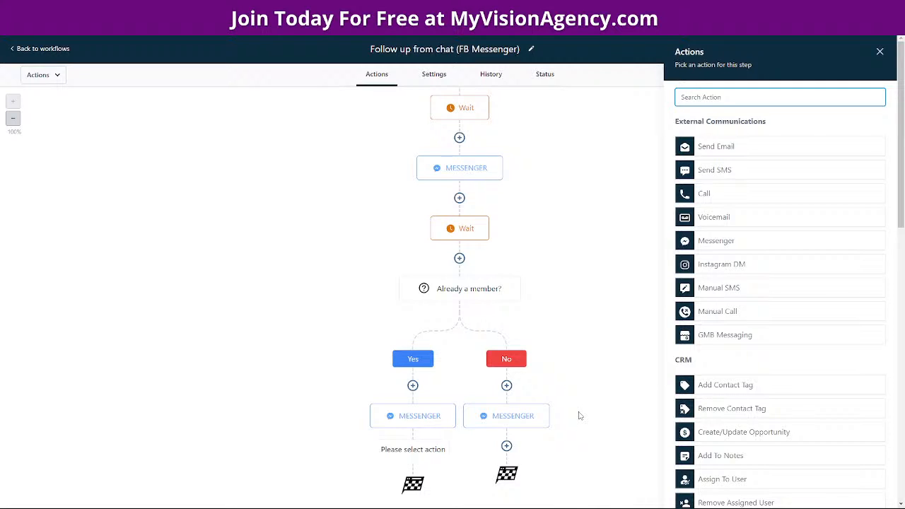
scroll(558, 292, "up", 2)
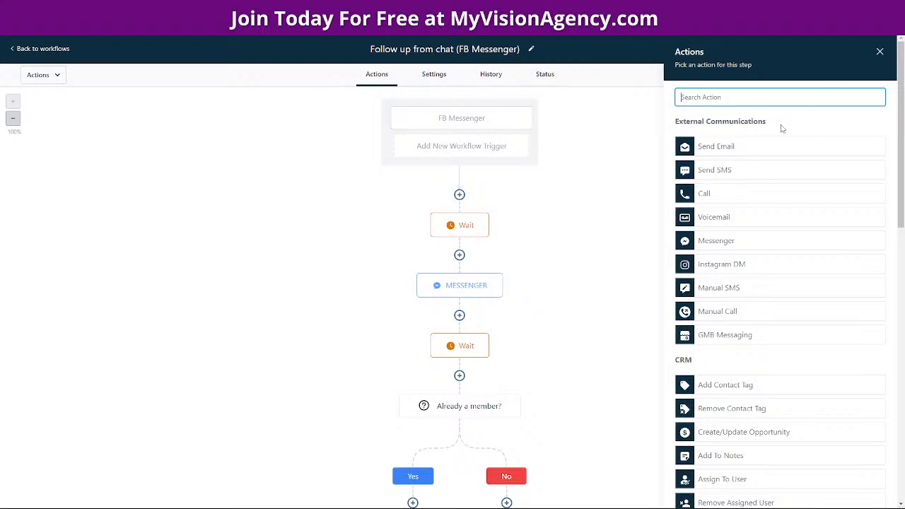
left_click(880, 53)
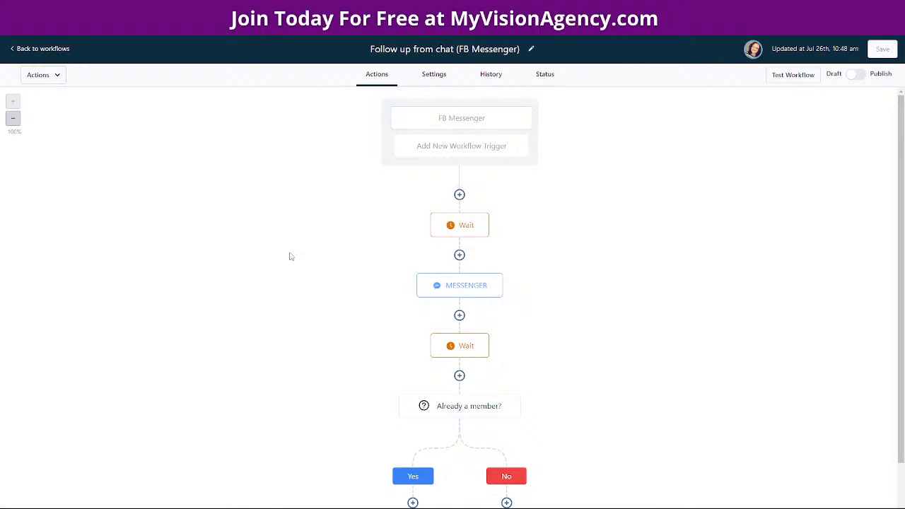
Step: Browse the available actions for a step between the second Wait and the "Already a member?" condition, and close the list without adding one
left_click(459, 375)
scroll(756, 354, "down", 1)
scroll(770, 275, "up", 1)
scroll(774, 323, "down", 2)
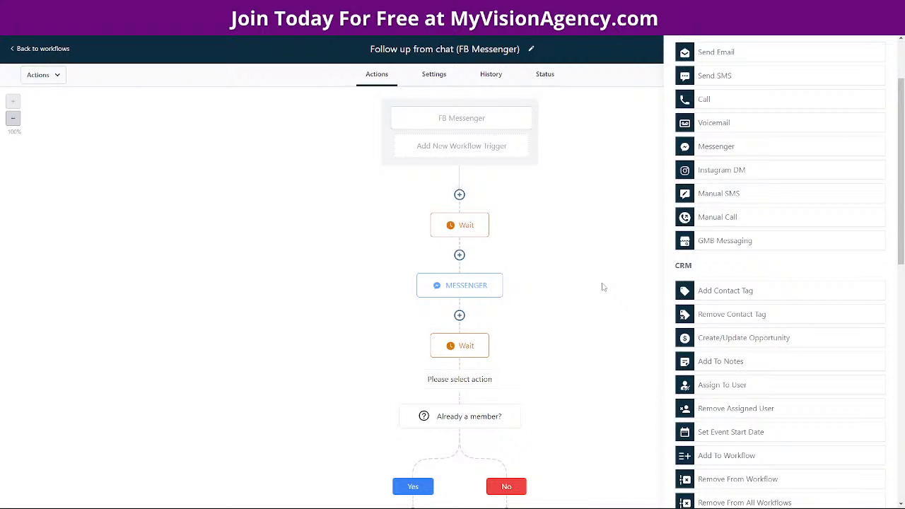
scroll(825, 223, "up", 2)
left_click(879, 52)
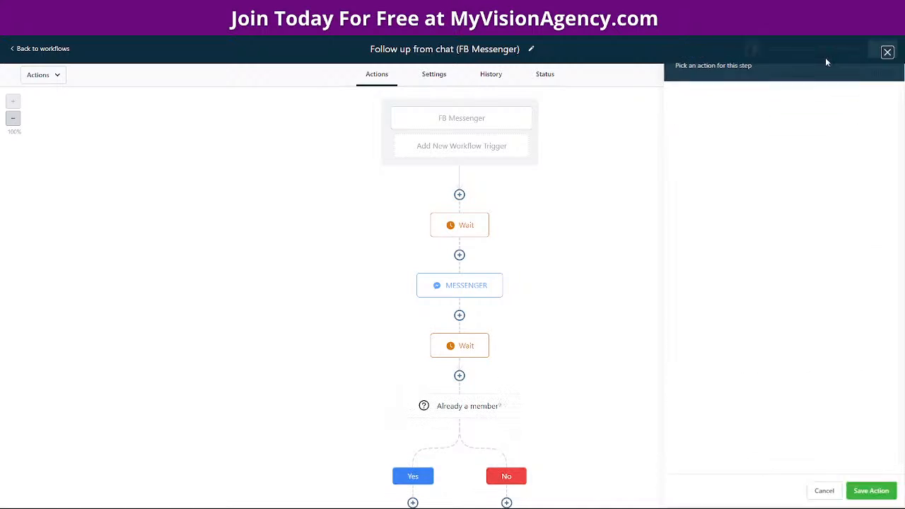
Step: Return to the Chatbots workflow list and create a new blank workflow without using a template
left_click(58, 49)
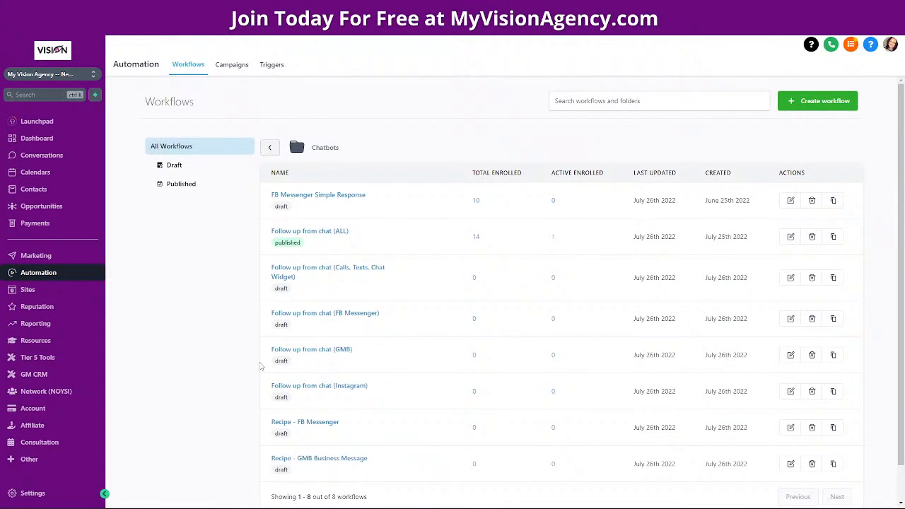
left_click(820, 101)
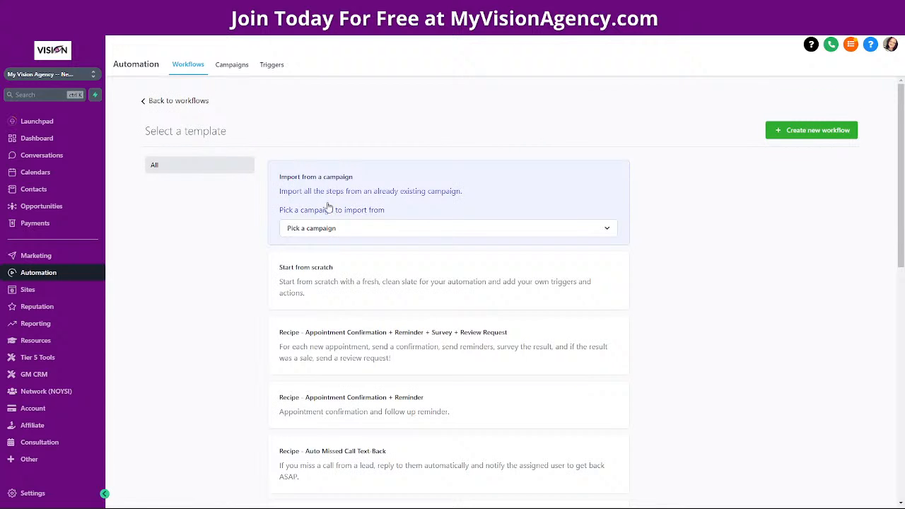
scroll(381, 276, "down", 1)
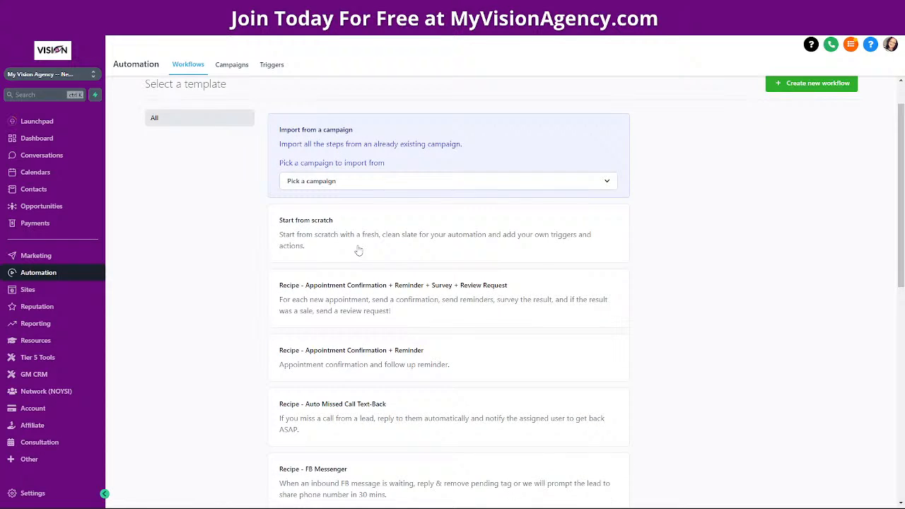
left_click(810, 86)
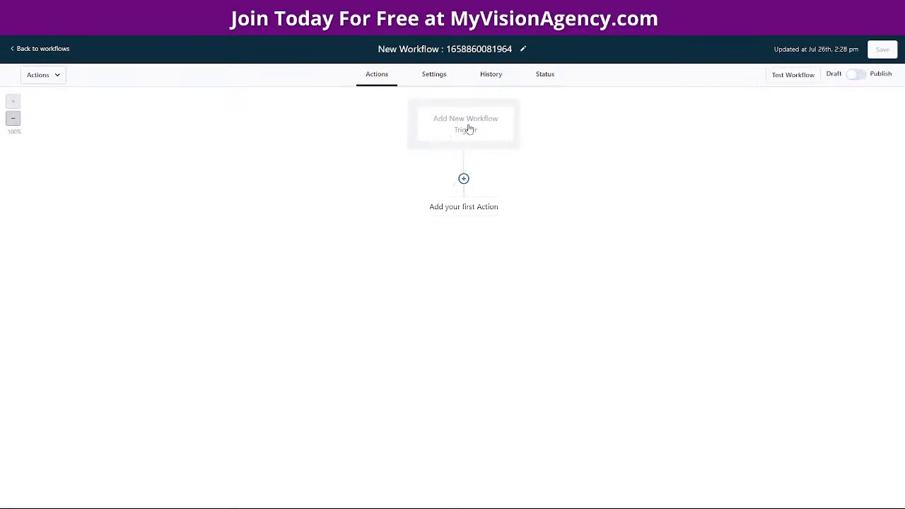
Step: Choose Call Status as the trigger type for the new workflow
left_click(468, 126)
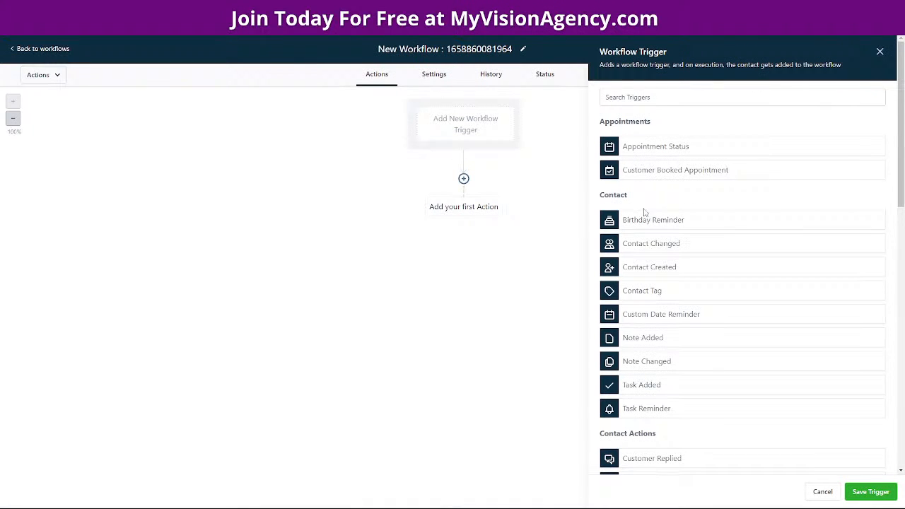
scroll(652, 212, "down", 6)
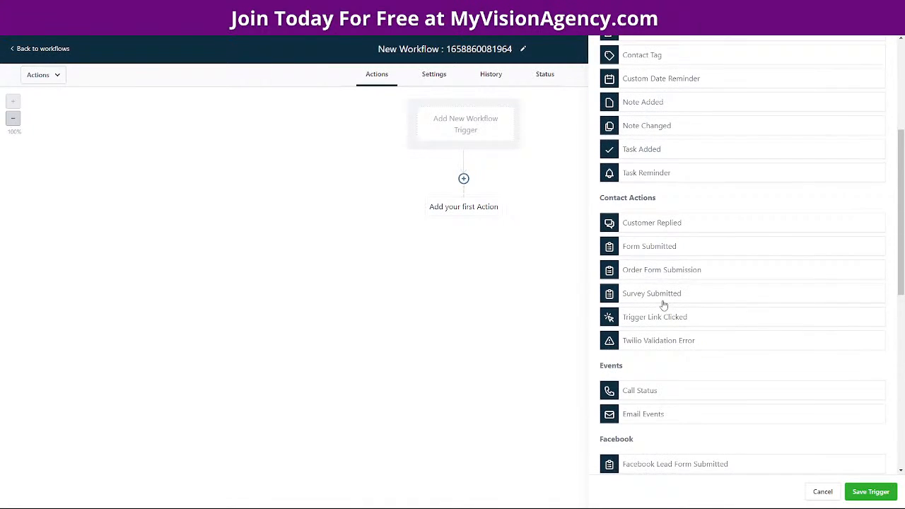
left_click(653, 154)
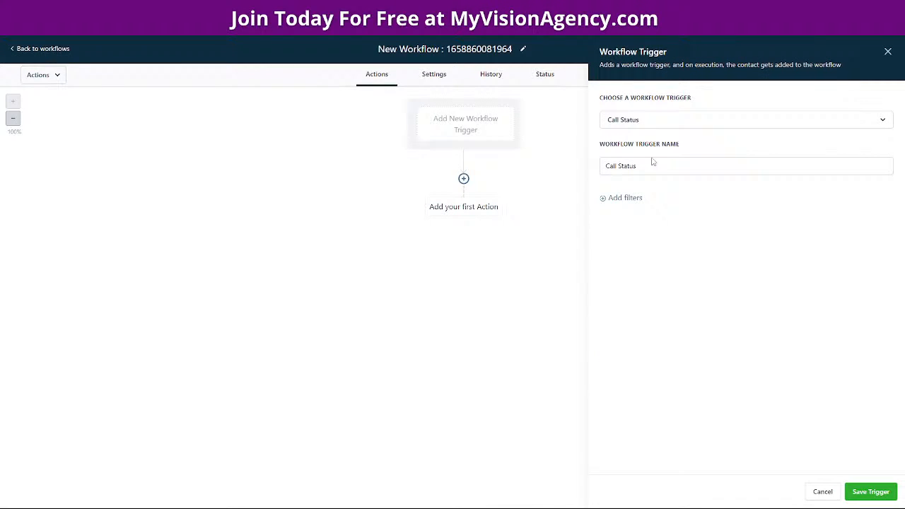
Step: Add a filter on the Call Status field to the trigger and examine its selectable values
left_click(631, 199)
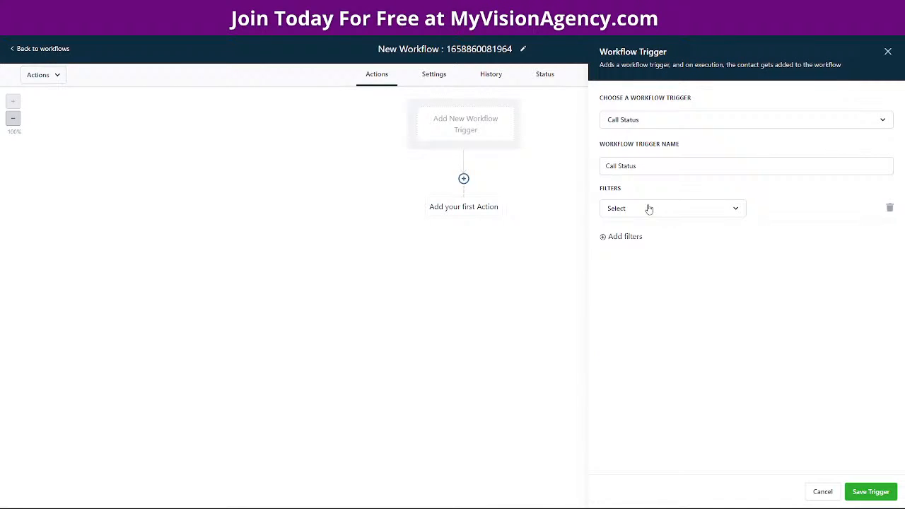
left_click(641, 212)
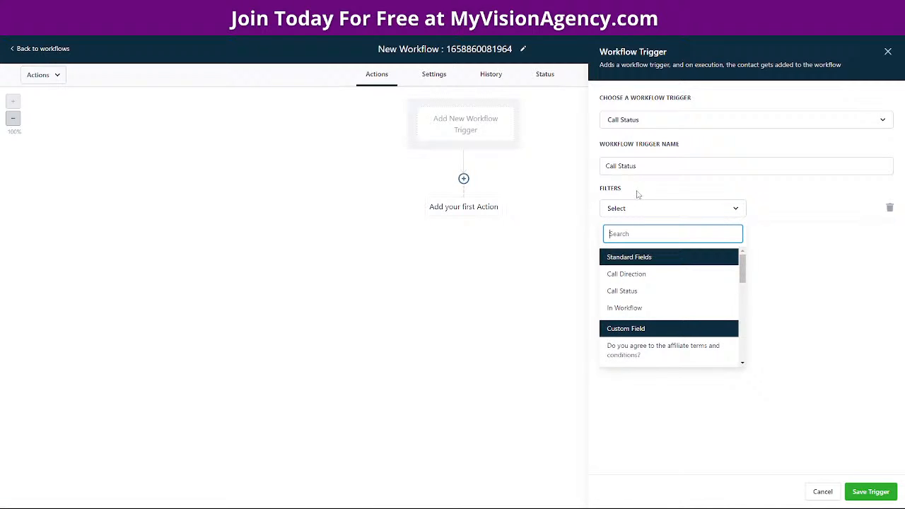
left_click(628, 291)
left_click(777, 212)
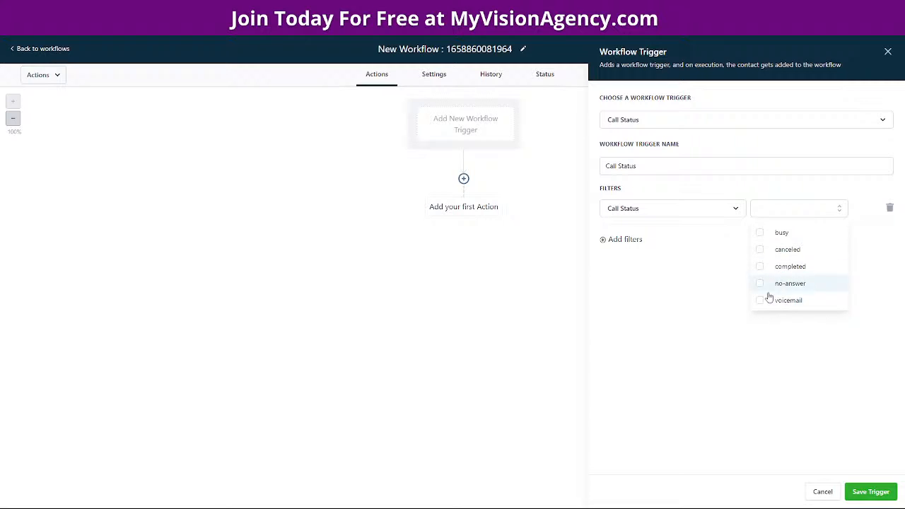
Step: Set the trigger's filter to Call Direction with the value Incoming, and save the trigger
left_click(662, 208)
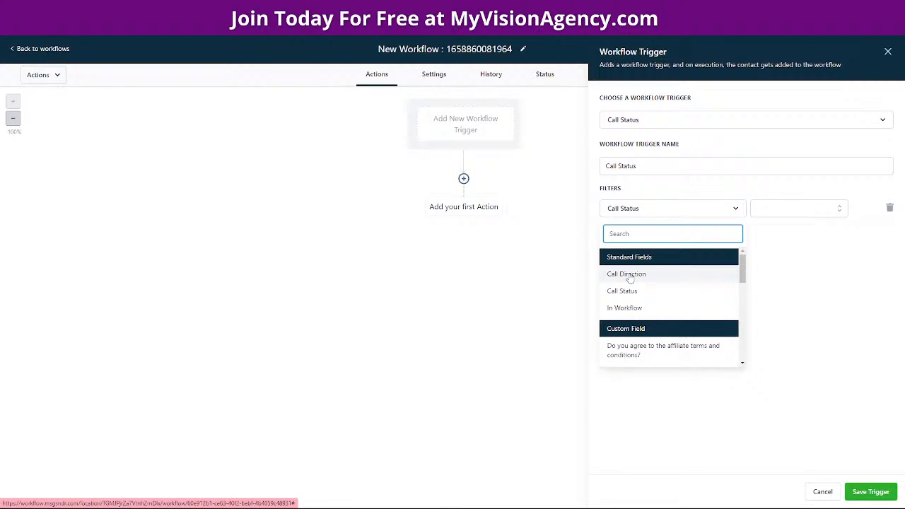
left_click(629, 276)
left_click(783, 212)
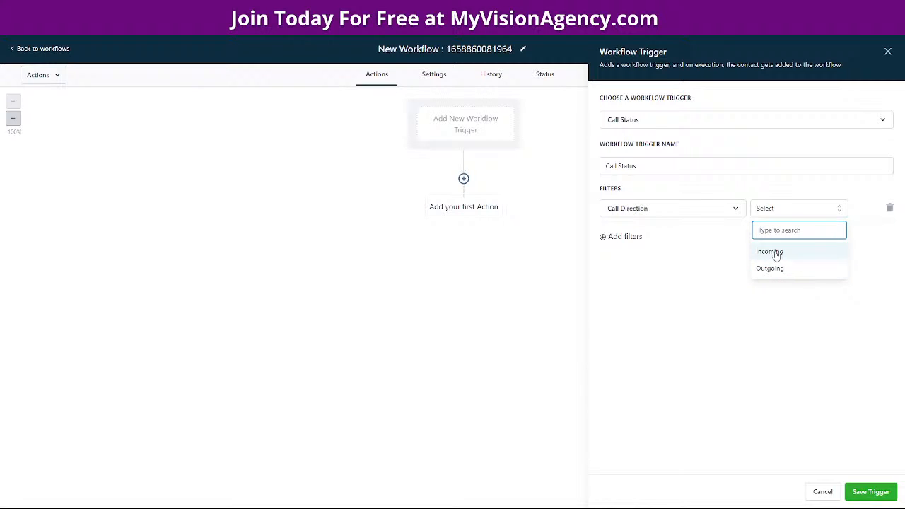
left_click(775, 253)
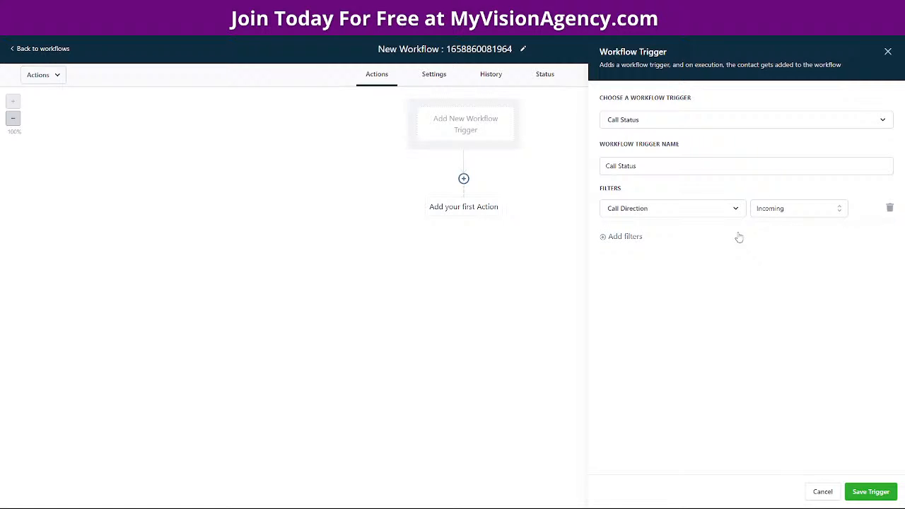
left_click(863, 499)
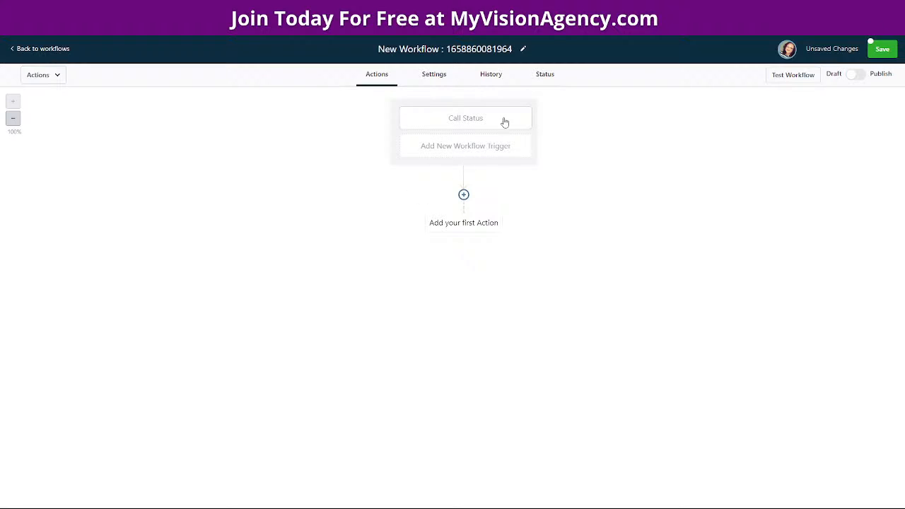
Step: Add a Wait action as the first step with a time delay of 5 minutes, and save it
left_click(464, 195)
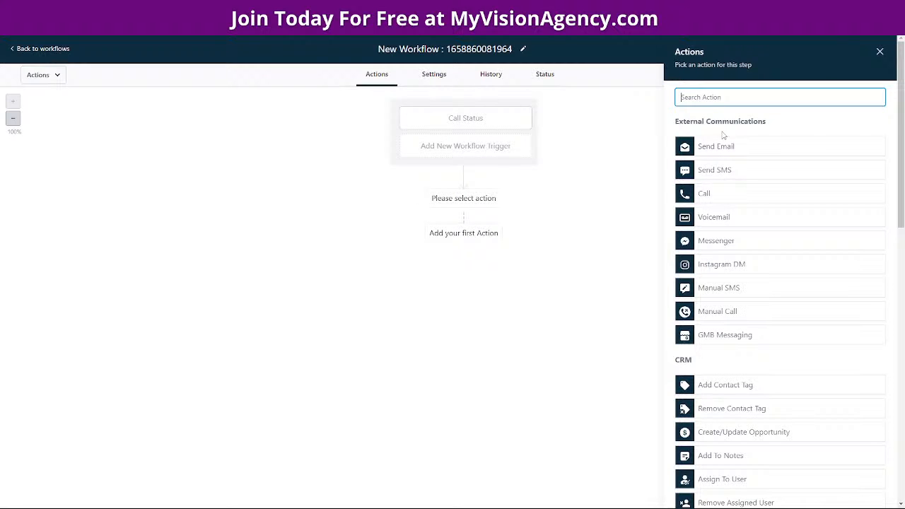
scroll(750, 375, "down", 10)
scroll(755, 372, "down", 2)
left_click(709, 426)
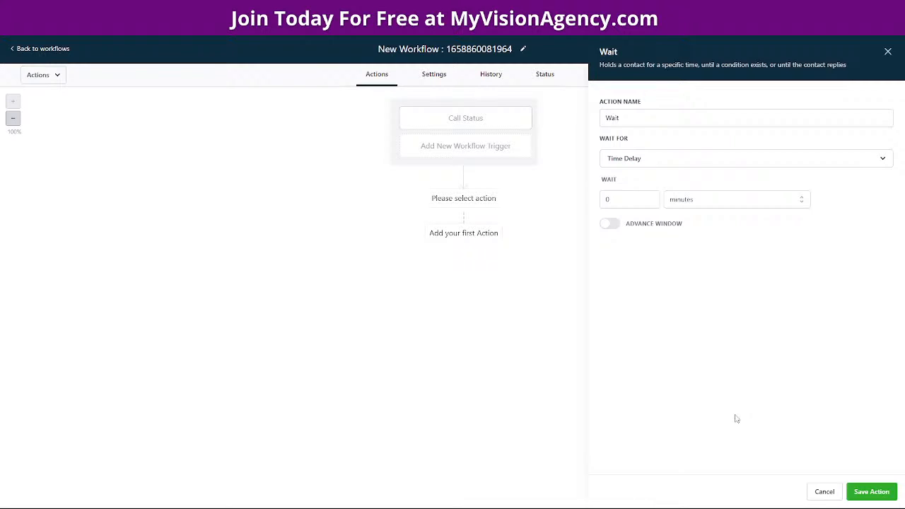
left_click(651, 198)
left_click(864, 490)
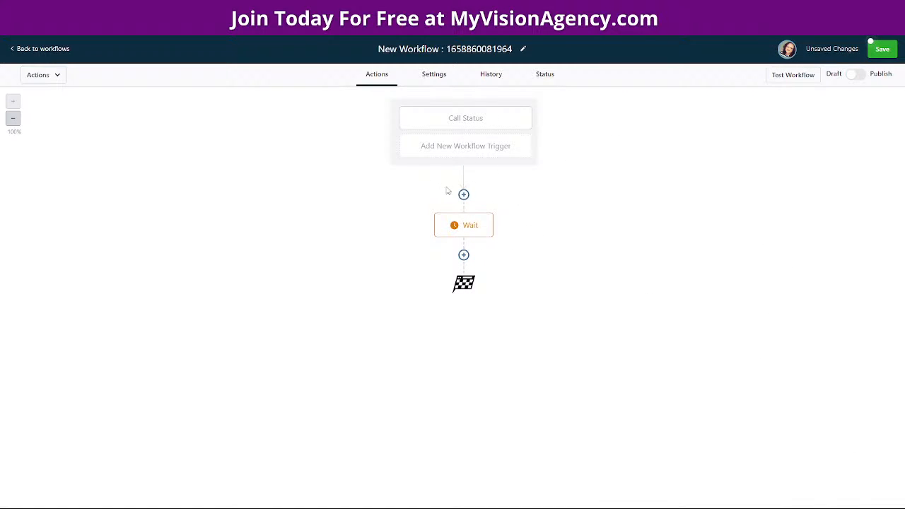
Step: Inspect the Voicemail action's settings for a step after the Wait, and check the Wait's delay without saving either
left_click(464, 254)
scroll(751, 318, "down", 5)
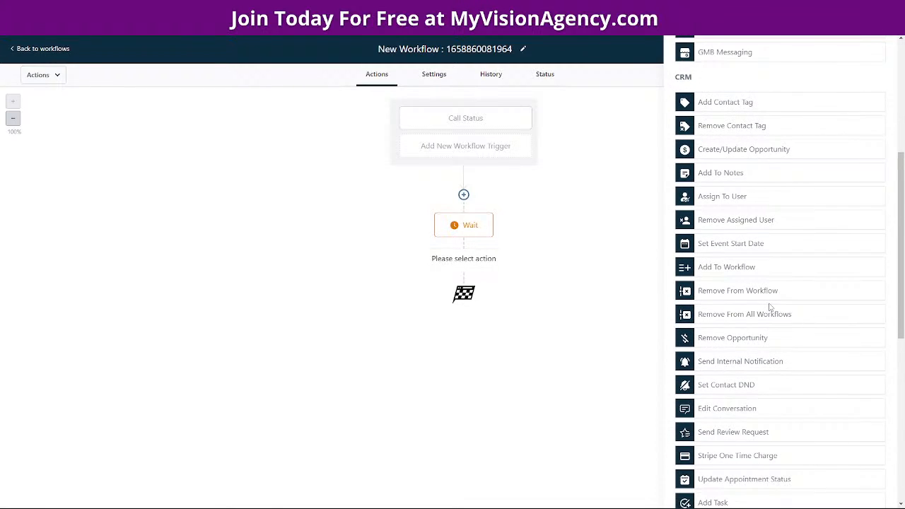
scroll(770, 306, "up", 5)
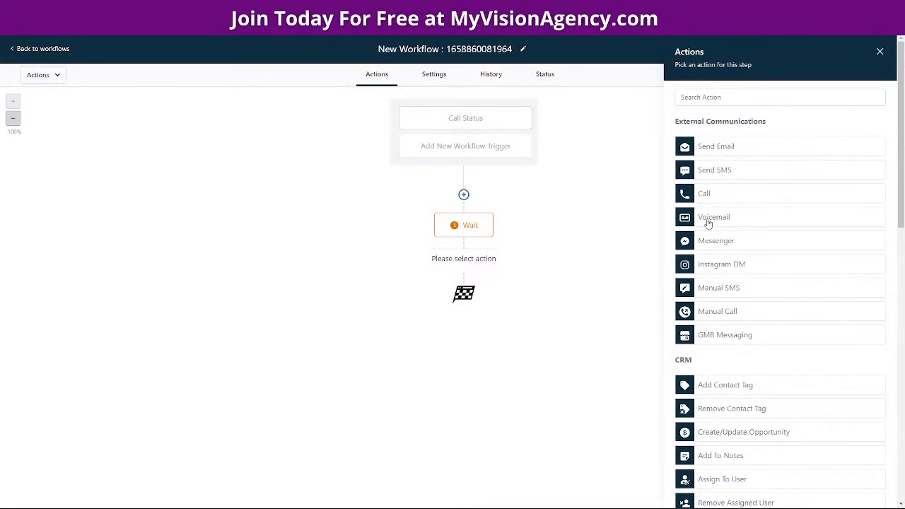
left_click(708, 221)
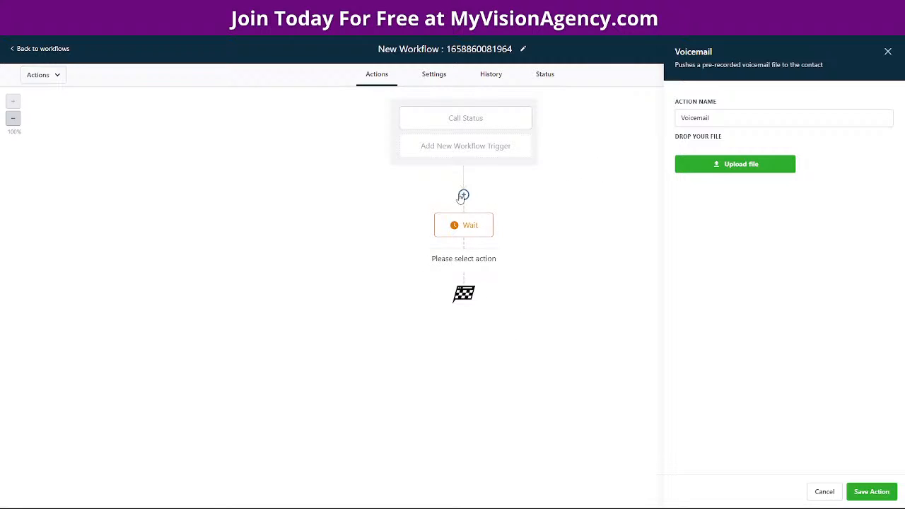
left_click(467, 225)
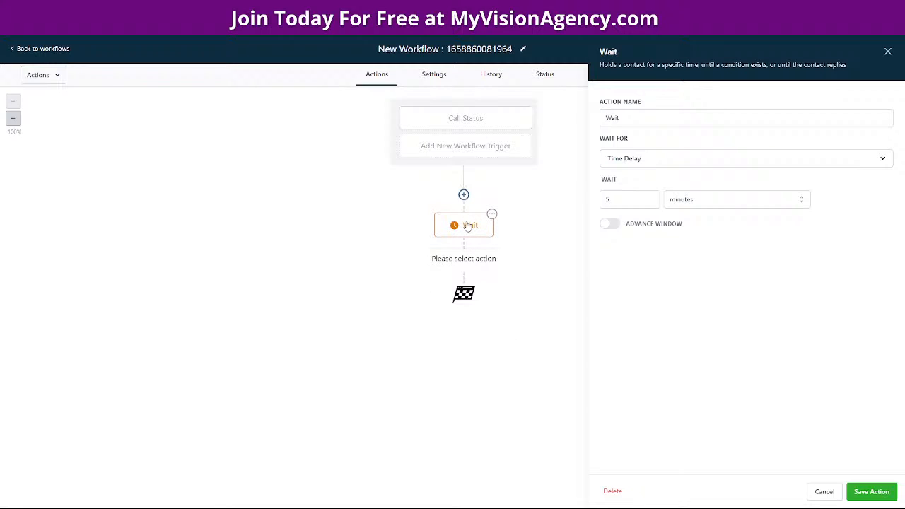
left_click(826, 491)
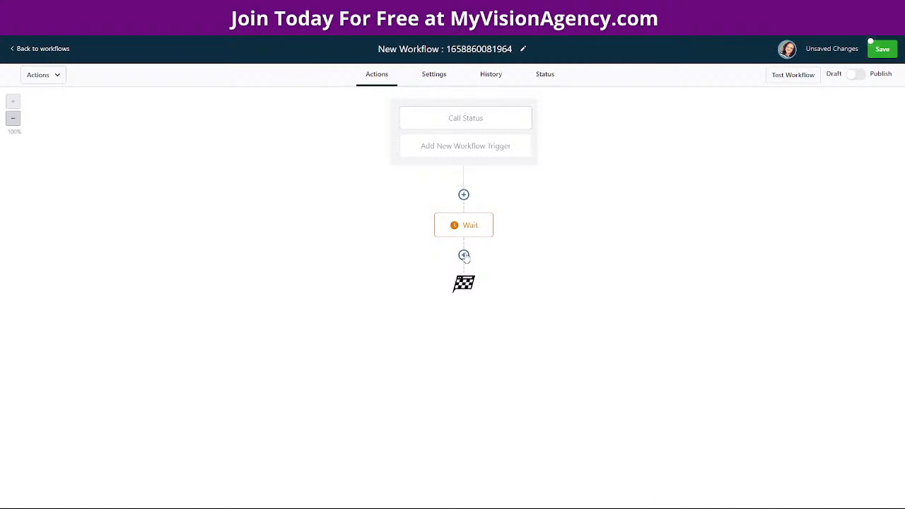
Step: Try to save a Voicemail action after the Wait without uploading a file, then look over the action list again and close it
left_click(464, 256)
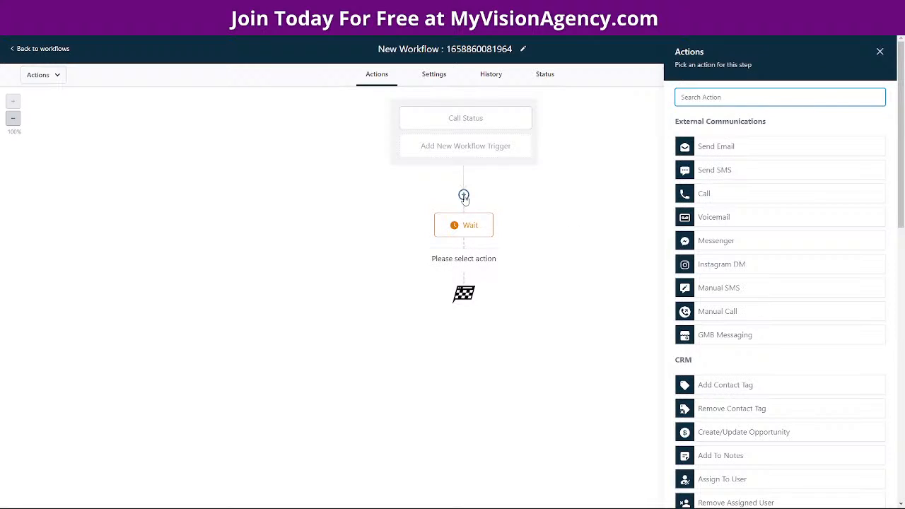
left_click(725, 217)
left_click(871, 491)
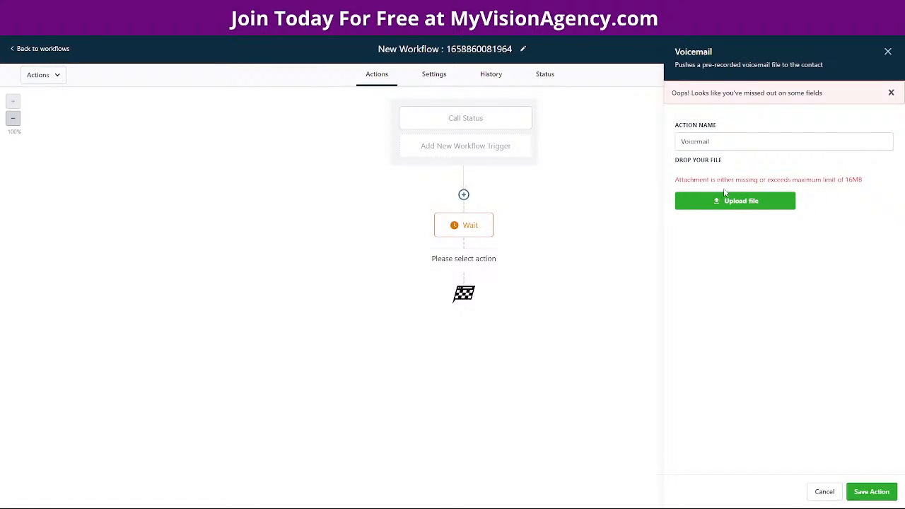
left_click(890, 92)
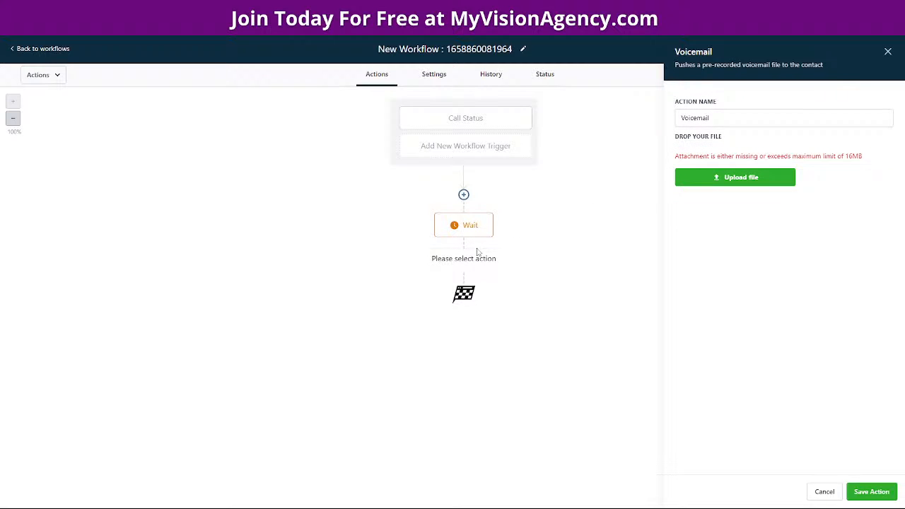
left_click(825, 491)
left_click(464, 256)
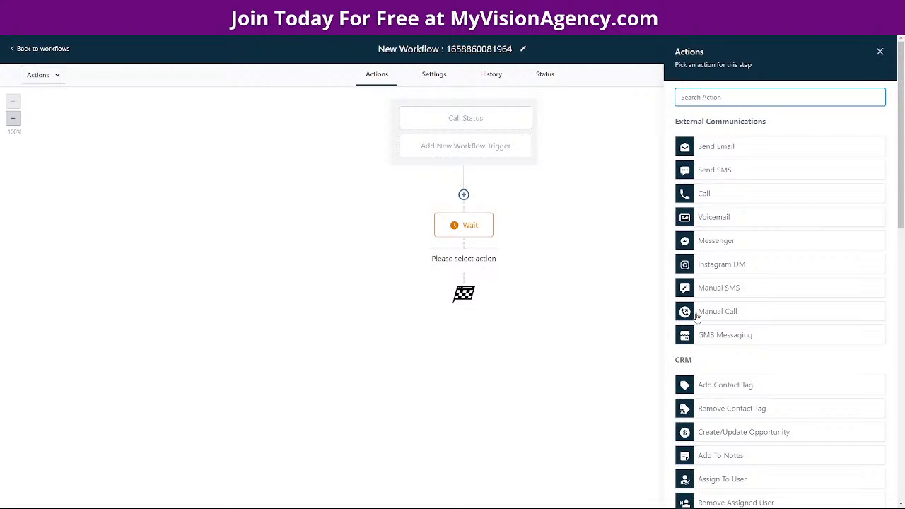
left_click(881, 54)
Step: Delete the workflow's Call Status trigger and start a Customer Replied trigger in its place
left_click(466, 118)
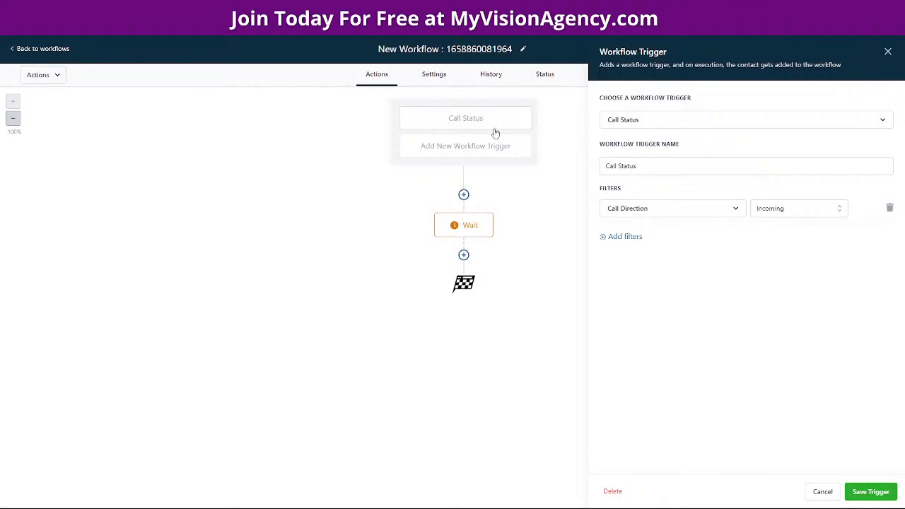
left_click(612, 490)
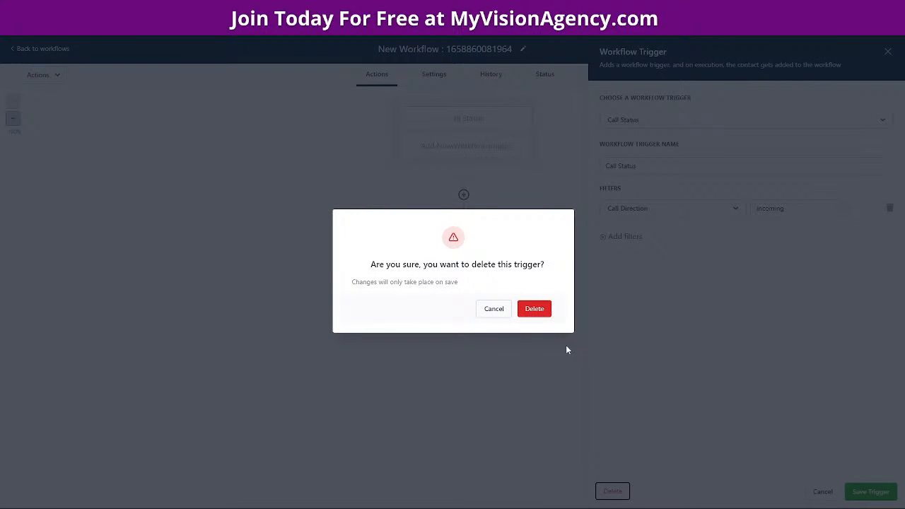
left_click(541, 309)
left_click(444, 116)
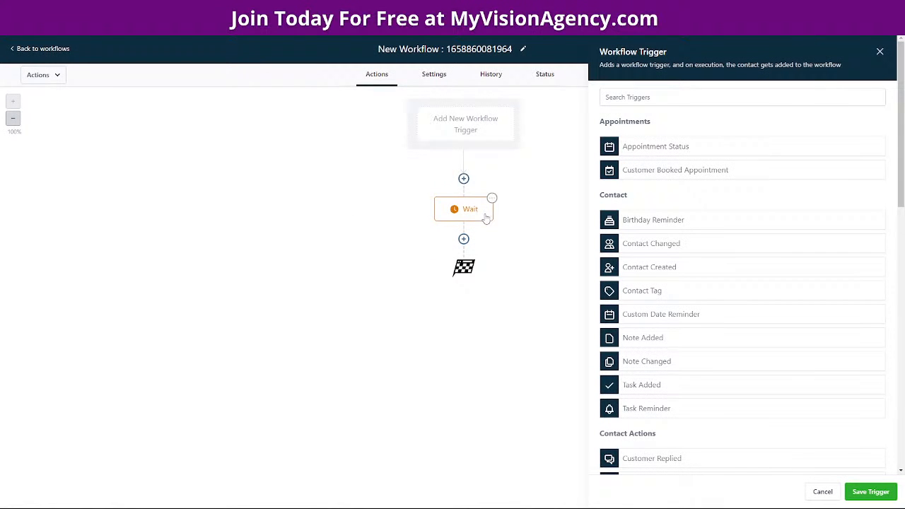
scroll(719, 277, "down", 5)
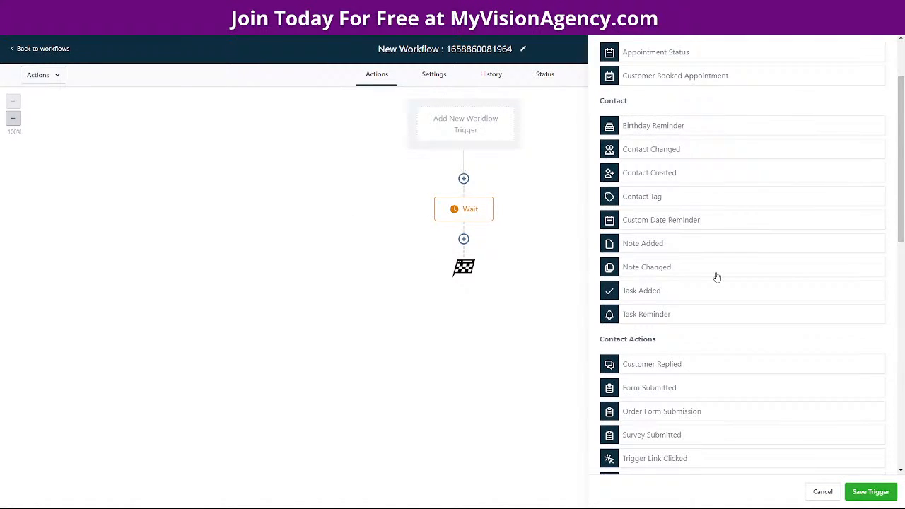
left_click(645, 129)
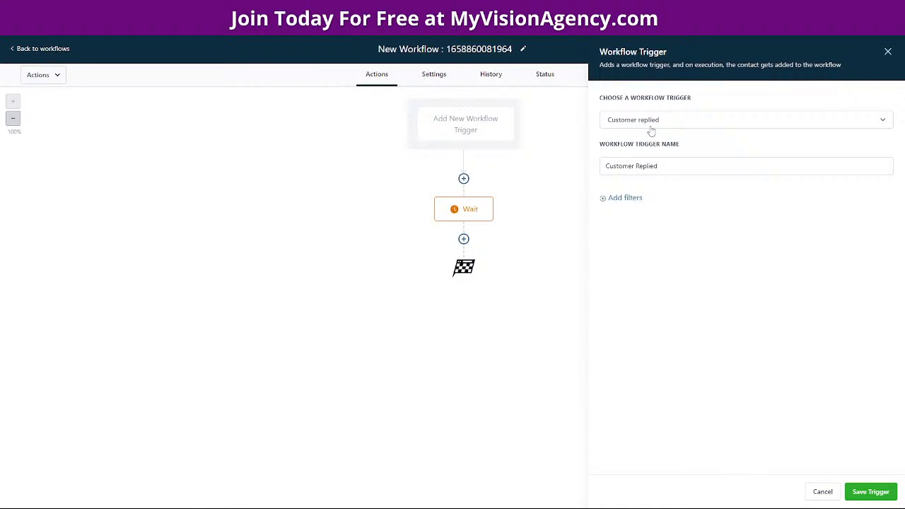
Step: Add a filter to the Customer Replied trigger with Reply channel set to Instagram DM
left_click(627, 199)
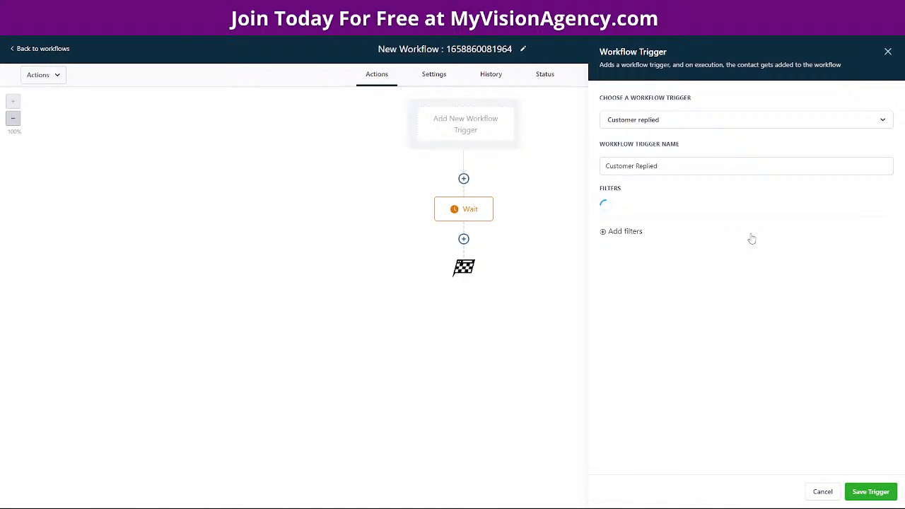
left_click(647, 210)
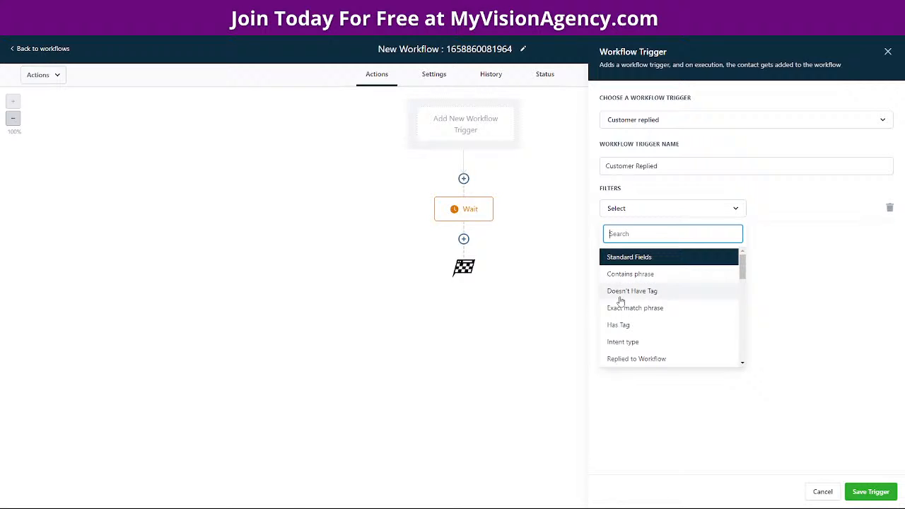
scroll(638, 285, "down", 2)
left_click(636, 282)
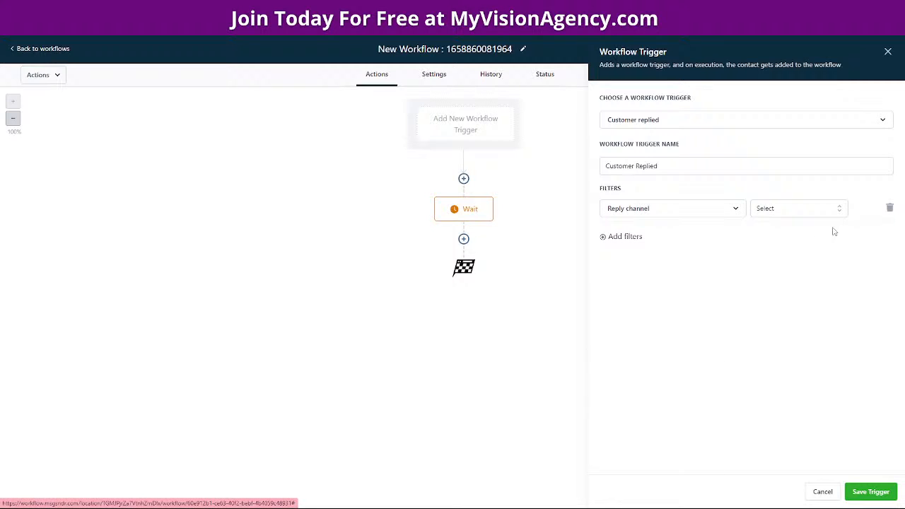
left_click(785, 209)
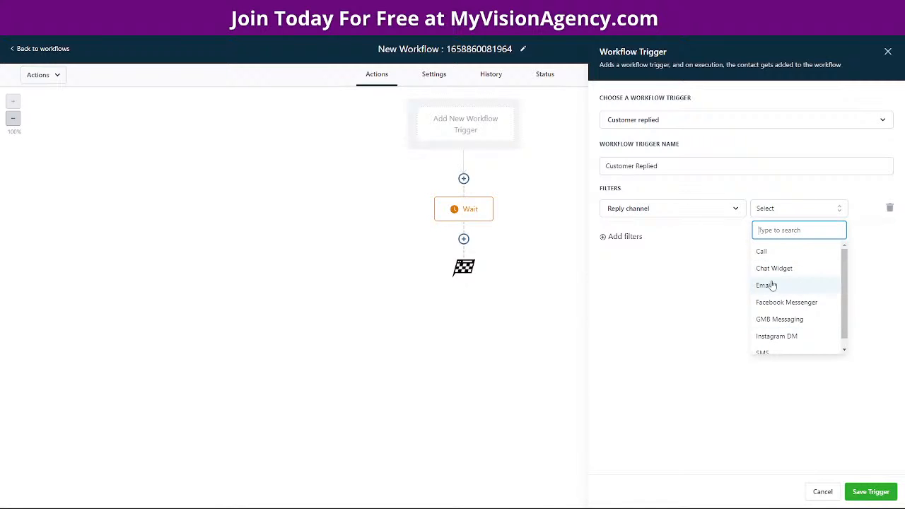
scroll(784, 304, "down", 1)
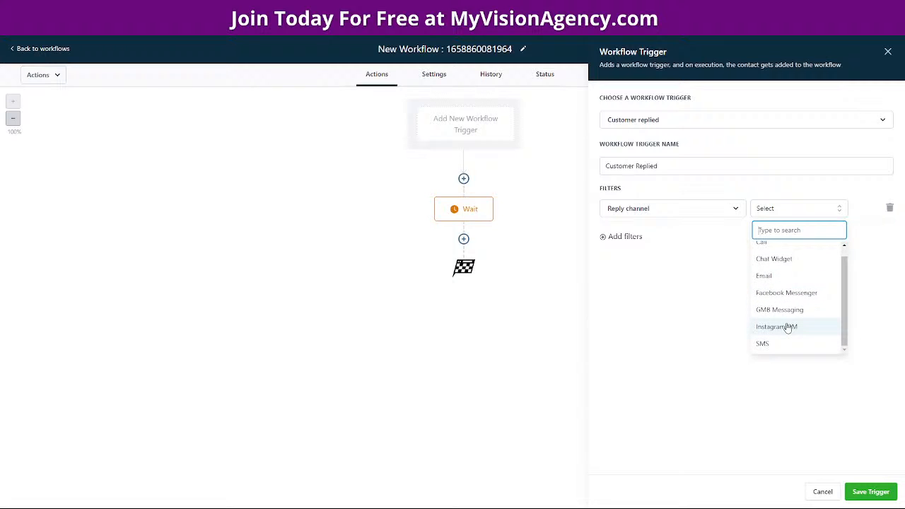
left_click(787, 327)
left_click(631, 237)
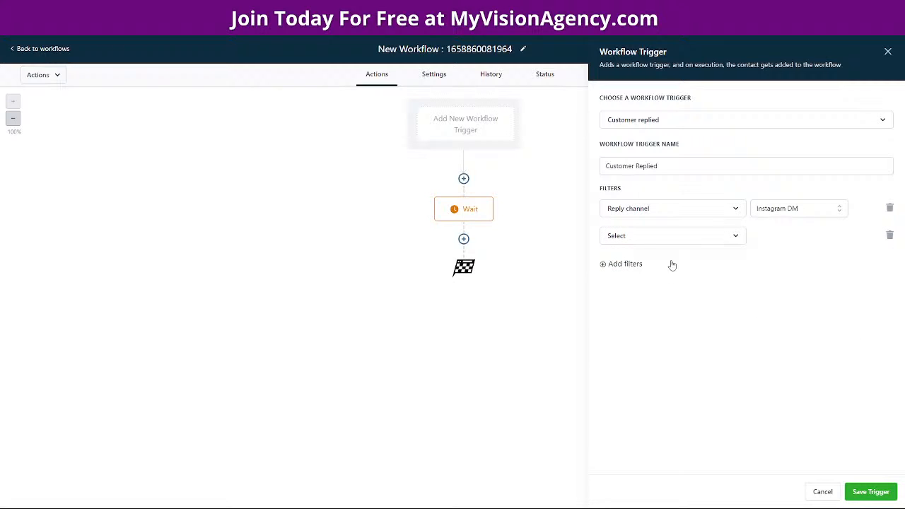
left_click(652, 239)
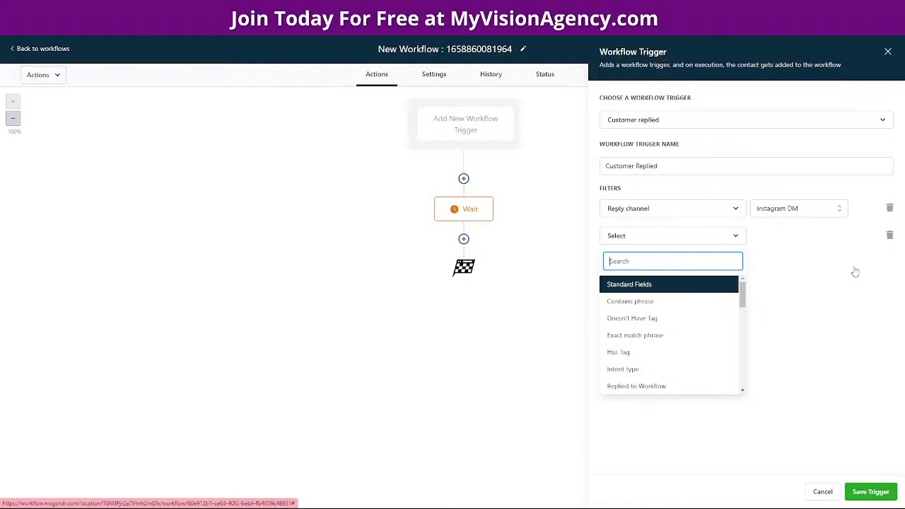
left_click(890, 236)
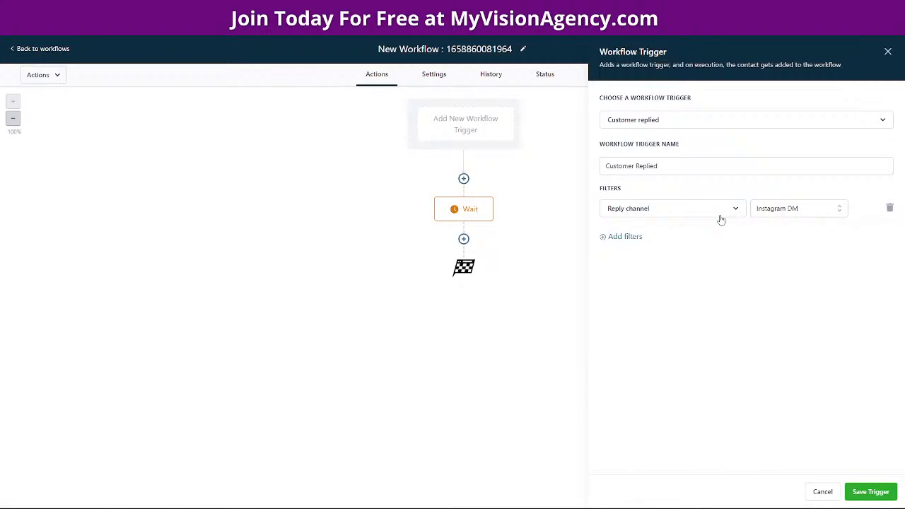
Step: Save the Customer Replied trigger, then set the Wait action's time delay to 0.2 and save it
left_click(873, 492)
left_click(459, 227)
left_click_drag(647, 198, 595, 200)
type("0.2")
left_click(872, 491)
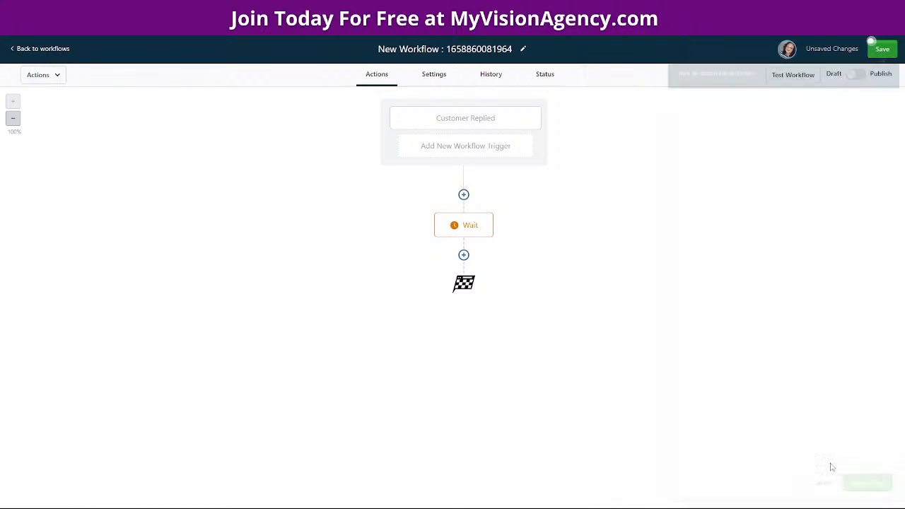
Step: Add an Instagram DM action after the Wait and begin its message with "Hey" followed by the contact's First Name custom value
left_click(463, 254)
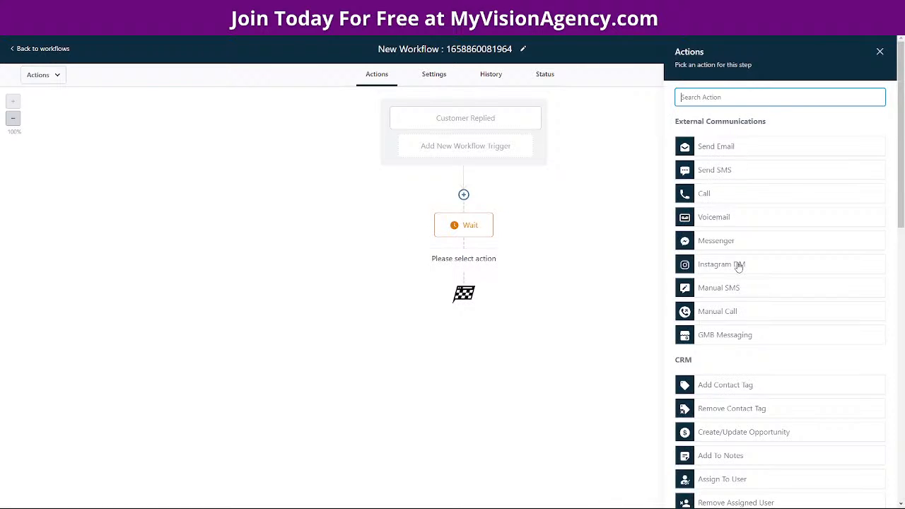
left_click(739, 265)
left_click(706, 249)
type("Hey")
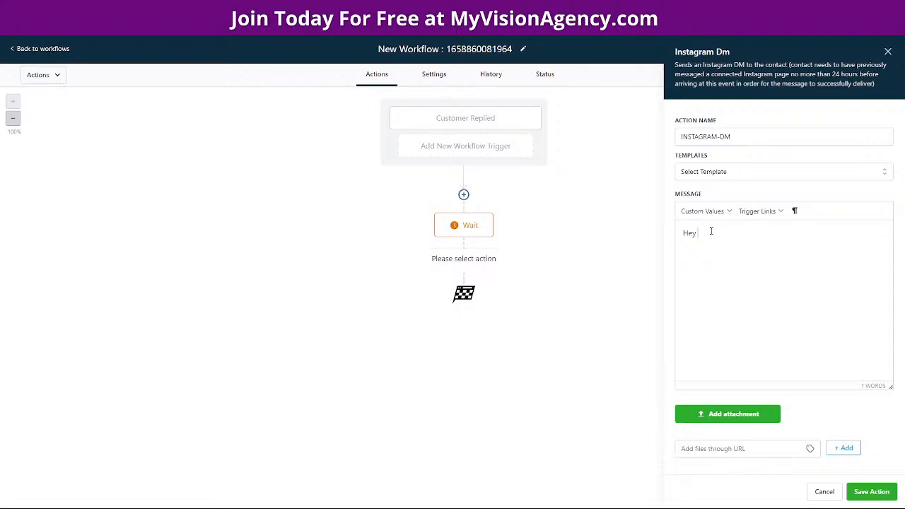
left_click(714, 211)
mouse_move(719, 228)
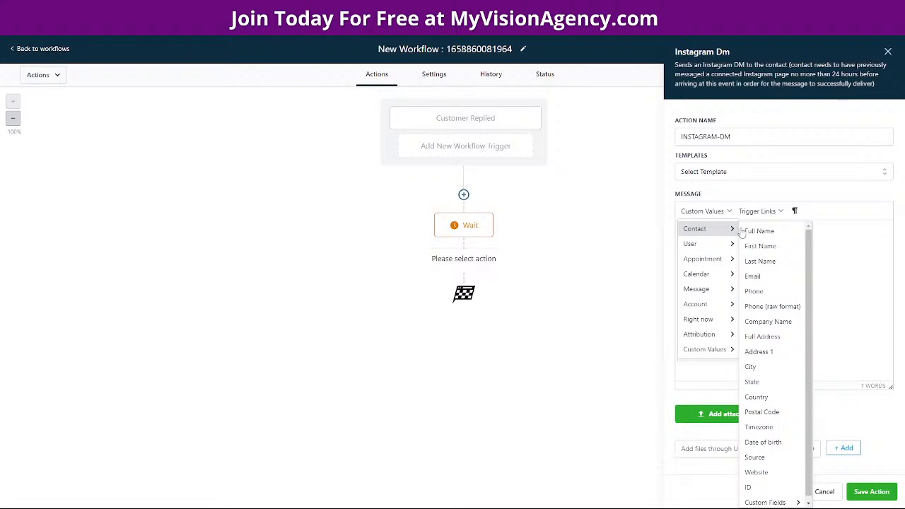
left_click(770, 245)
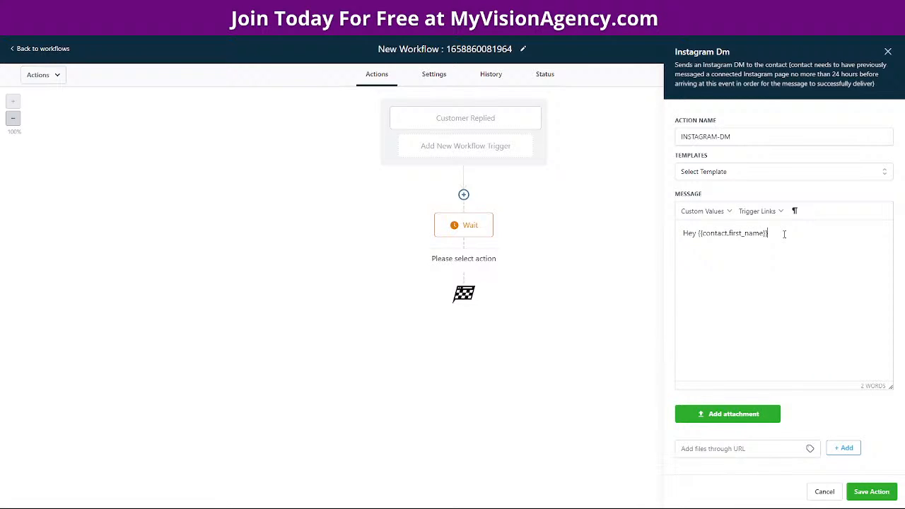
Step: Continue the Instagram message after the first name with ", thank you for contacting me. I will get back to you asap."
type(", thank")
type(" you for con")
type("tacting")
type("me. I will be ")
type("get back")
key("BackSpace")
key("BackSpace")
key("BackSpace")
key("BackSpace")
key("BackSpace")
key("BackSpace")
key("BackSpace")
key("BackSpace")
key("BackSpace")
key("BackSpace")
type("get back to you asap.")
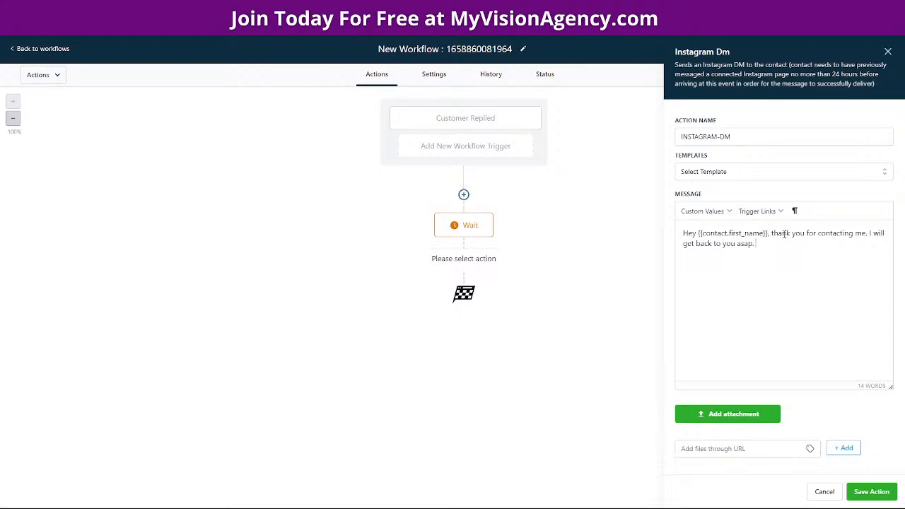
Step: Continue the message with "Please tell me more about how I can help you build a business online and put it on autopilot." and save the action
type("e te")
type("ll me m,or")
type("orea")
type(" ABOUT")
key("BackSpace")
key("BackSpace")
key("BackSpace")
key("BackSpace")
type("bout how I ca")
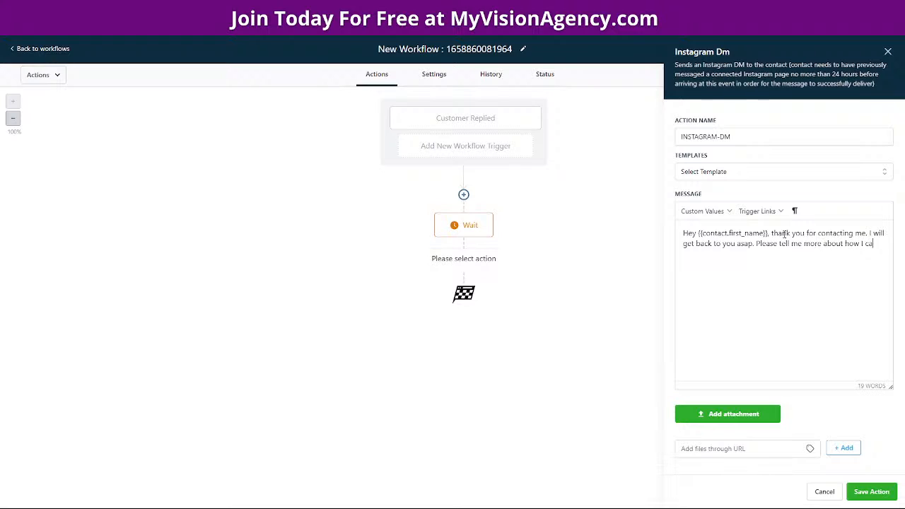
type("n help you build a business online and")
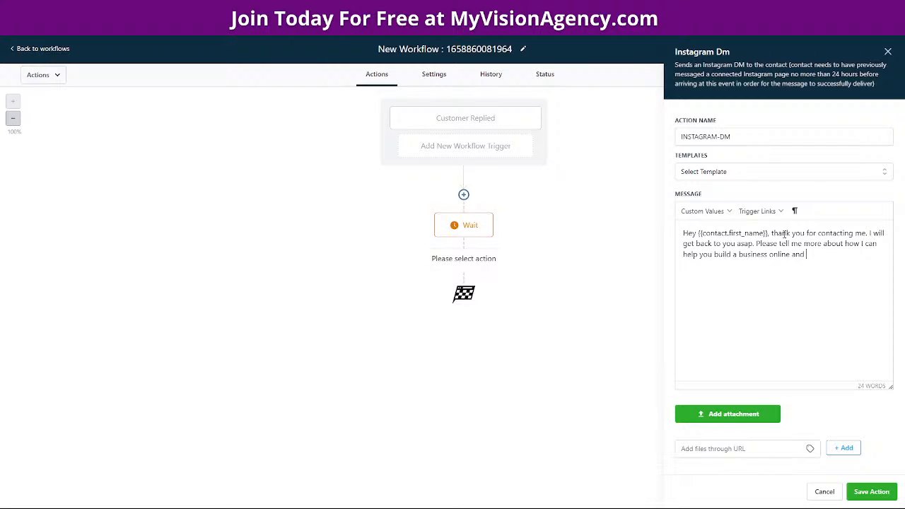
type(" put it on autopilot.")
left_click(871, 492)
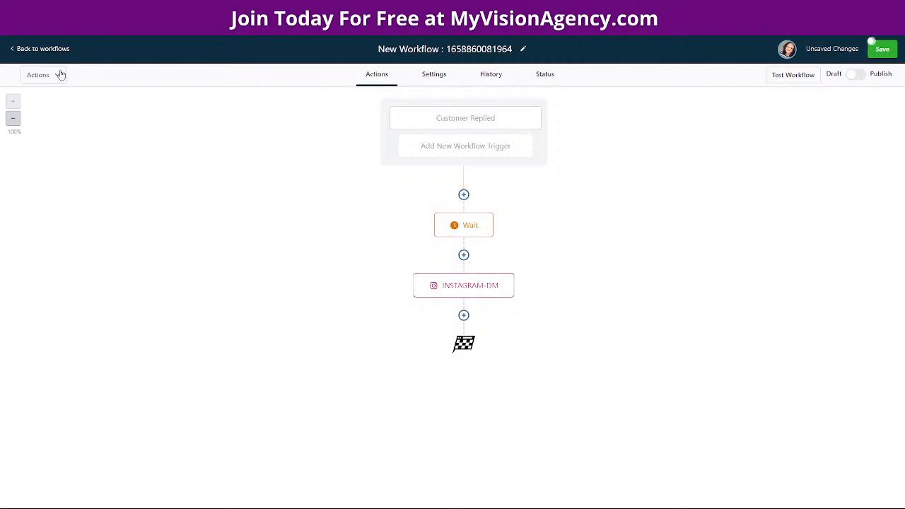
mouse_move(703, 506)
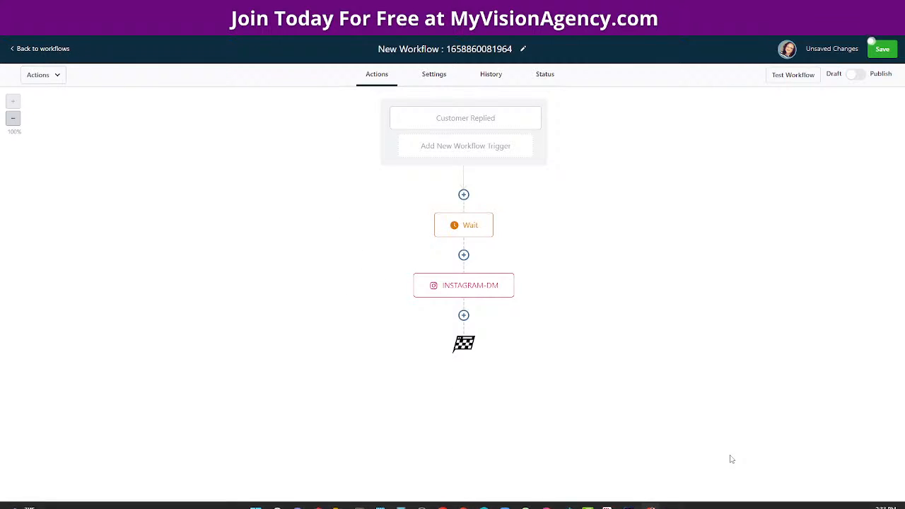